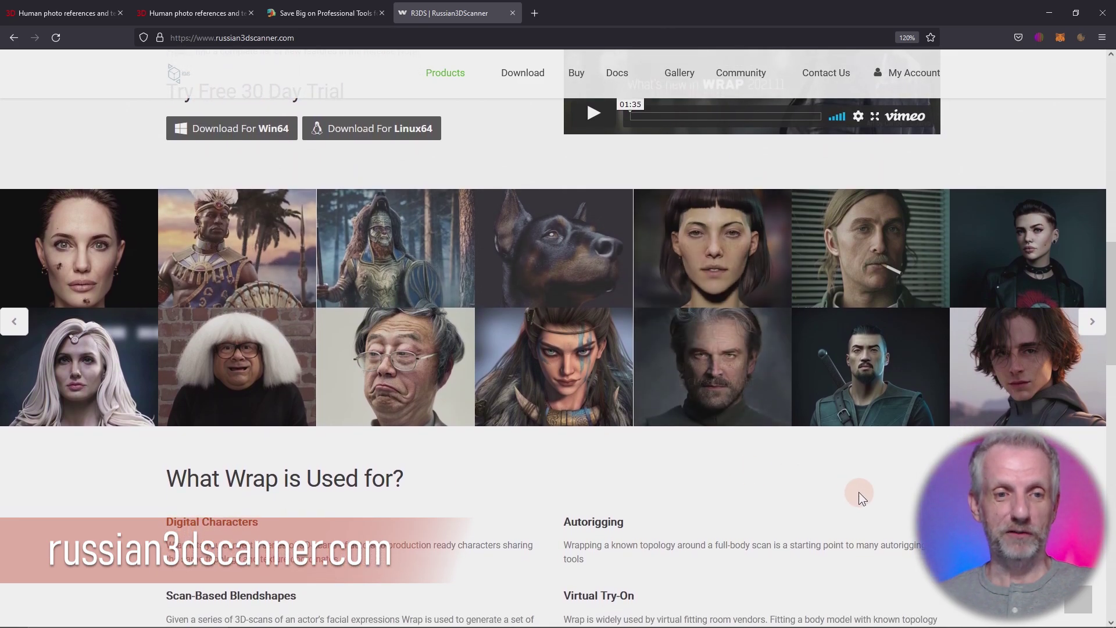
Step: Look up the Indie license prices for R3DS Wrap on the Russian3DScanner website
{"action": "key", "text": "Home"}
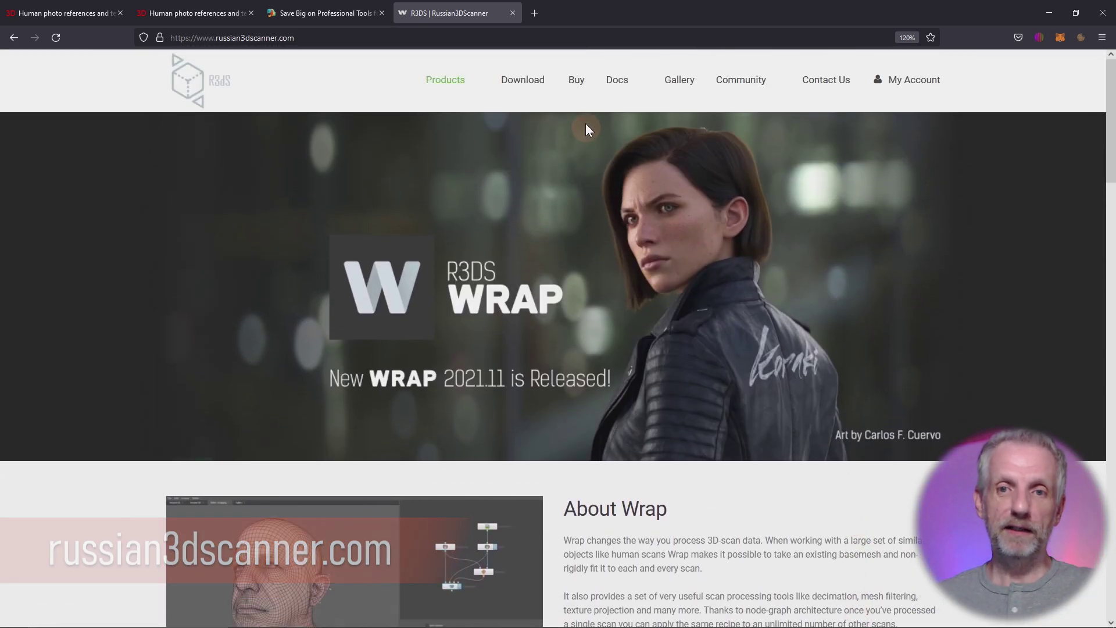
{"action": "left_click", "coordinate": [578, 85]}
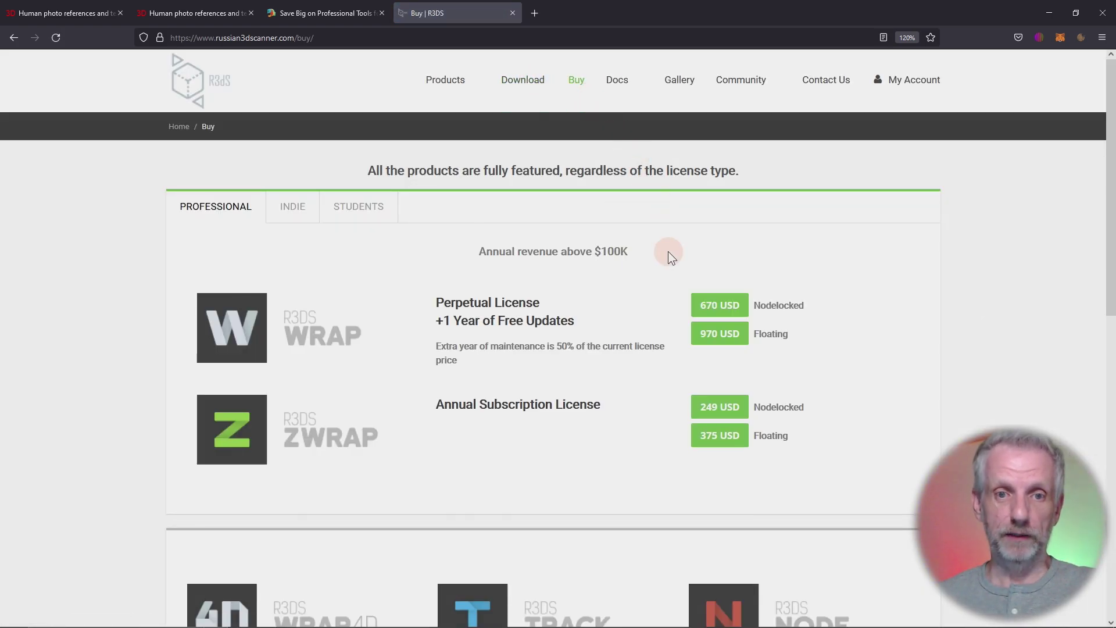
{"action": "left_click", "coordinate": [296, 214]}
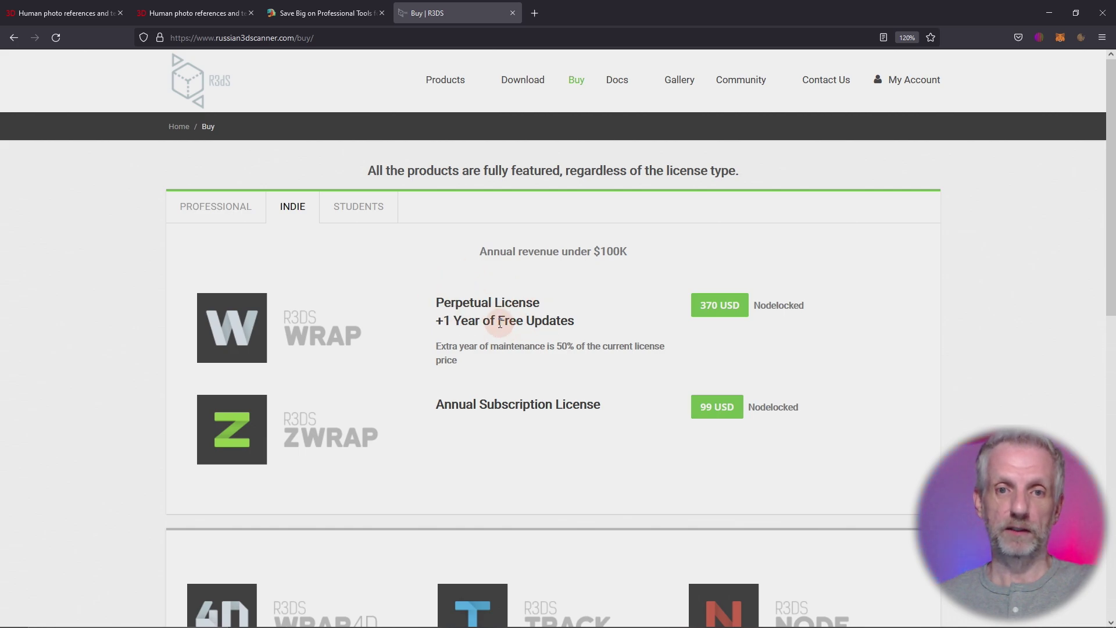
Step: Switch to the Wrap application and enlarge the Graph area by widening it and shrinking the Editor's height
{"action": "left_click", "coordinate": [1048, 13]}
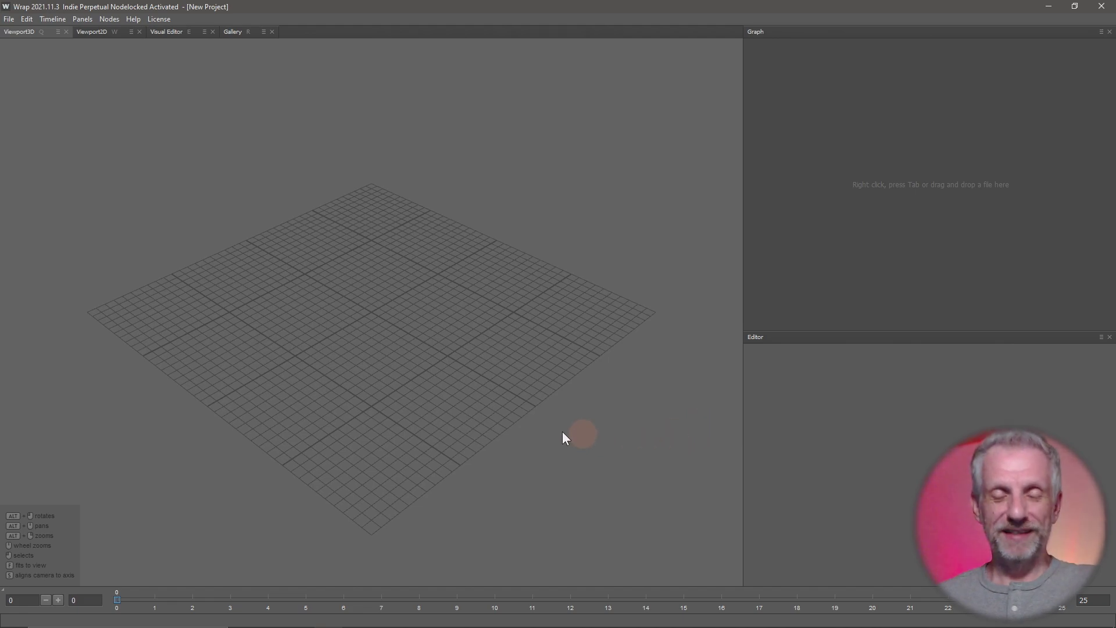
{"action": "left_click_drag", "start_coordinate": [460, 458], "coordinate": [340, 295], "text": "alt"}
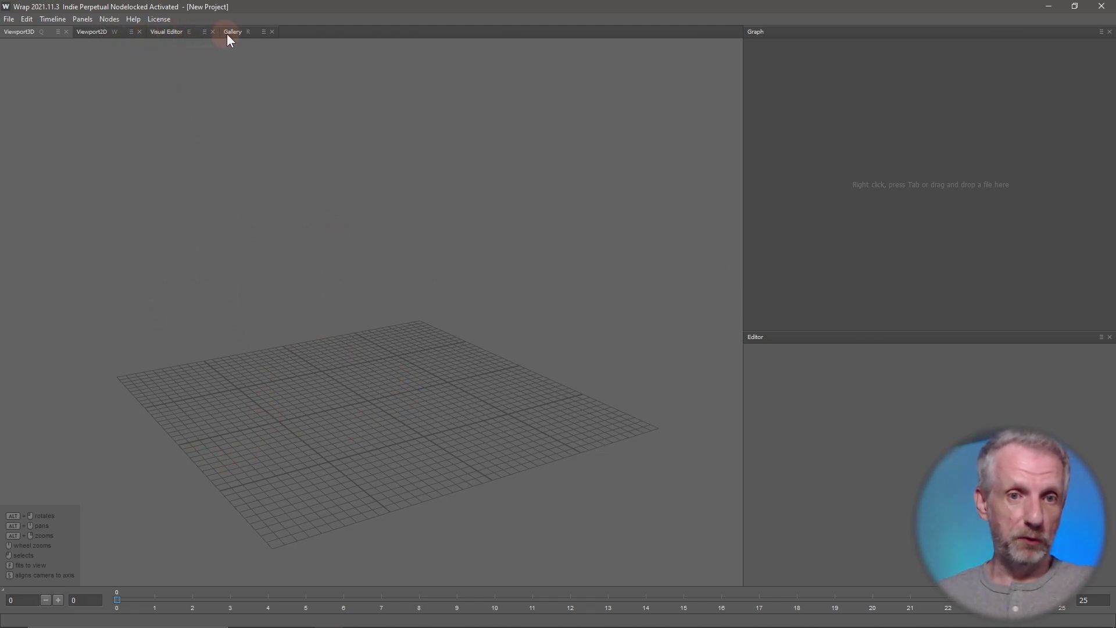
{"action": "left_click_drag", "start_coordinate": [914, 332], "coordinate": [913, 353]}
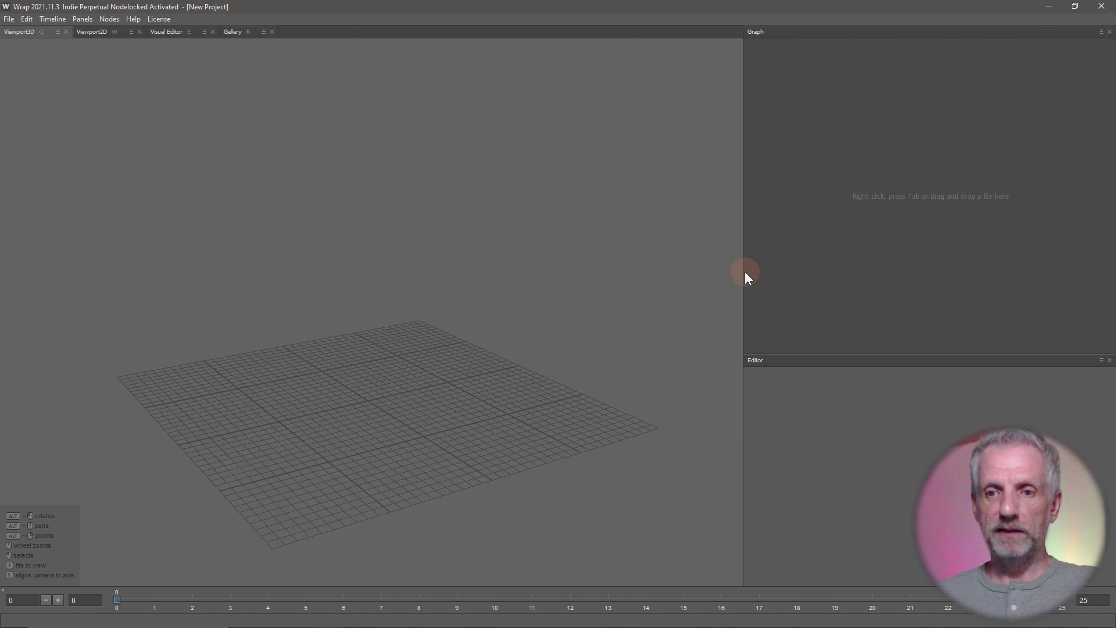
{"action": "left_click_drag", "start_coordinate": [743, 273], "coordinate": [728, 273]}
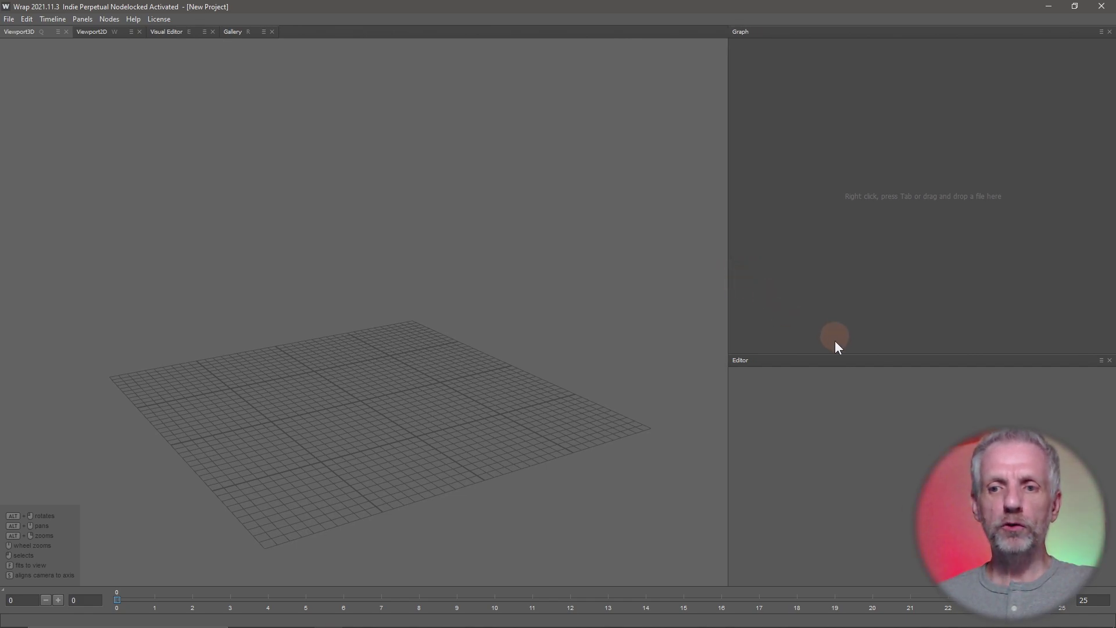
{"action": "left_click_drag", "start_coordinate": [864, 353], "coordinate": [865, 415]}
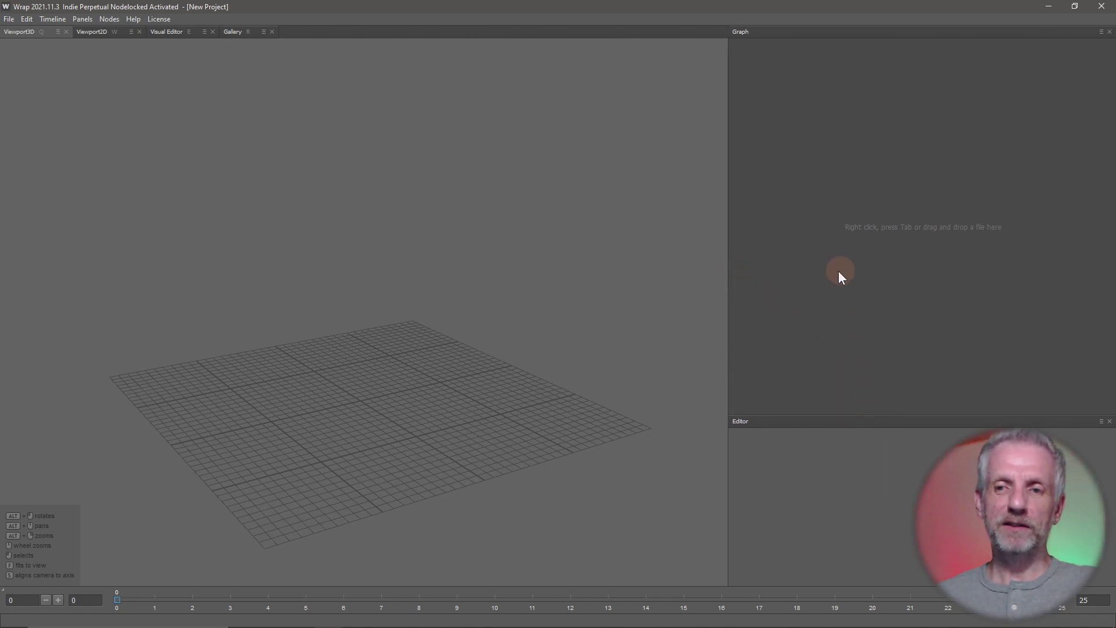
Step: Add two LoadGeom nodes to the graph and place them side by side
{"action": "right_click", "coordinate": [833, 153]}
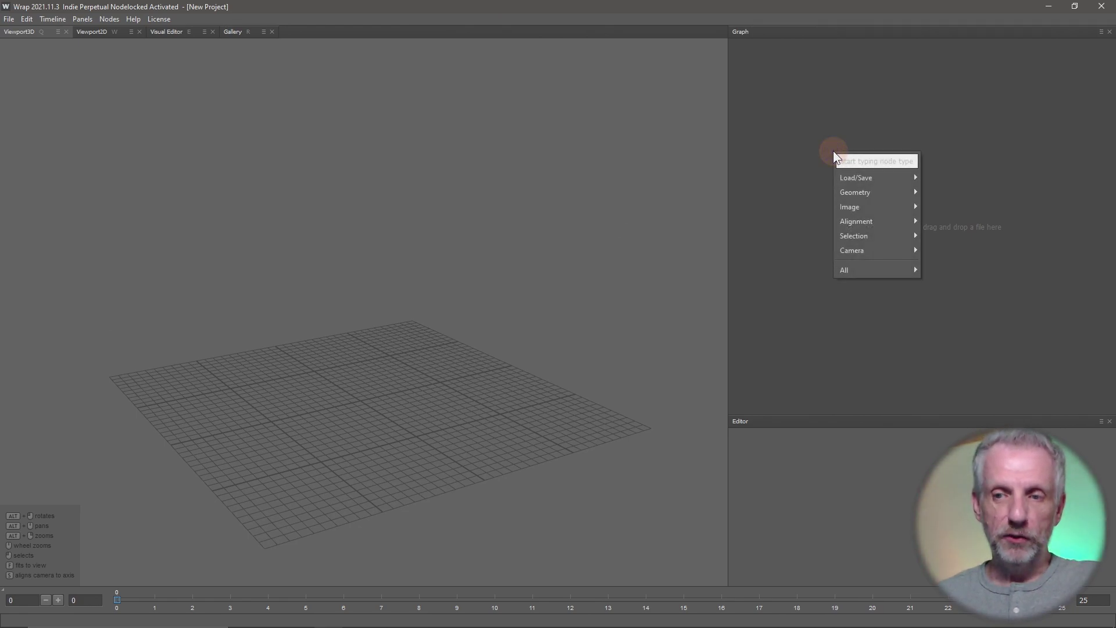
{"action": "mouse_move", "coordinate": [878, 182]}
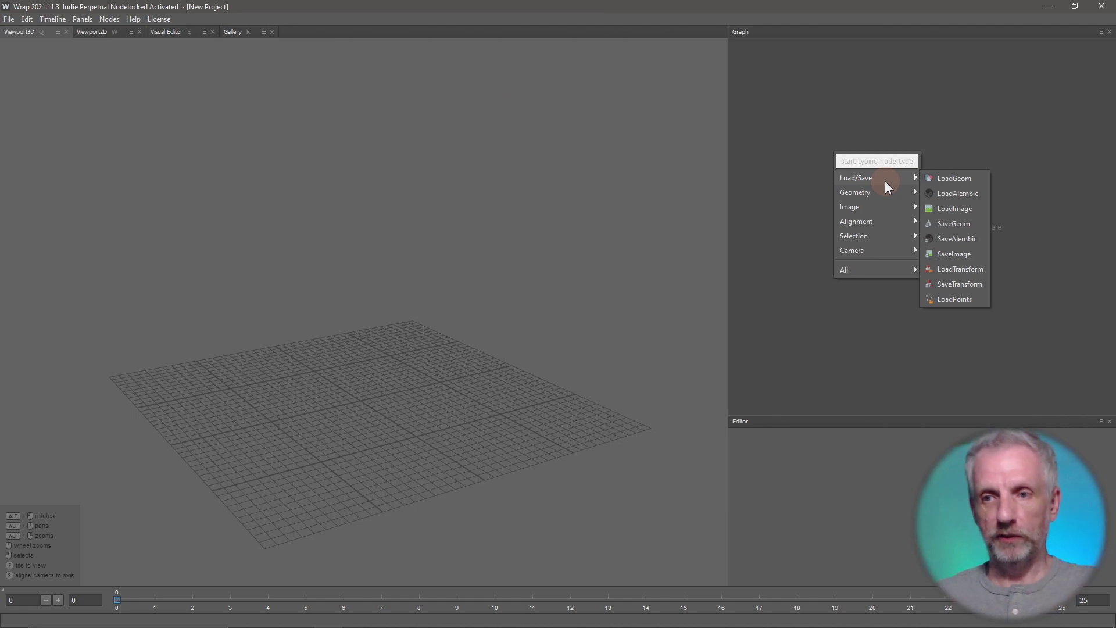
{"action": "left_click", "coordinate": [956, 181]}
{"action": "left_click_drag", "start_coordinate": [842, 151], "coordinate": [844, 141]}
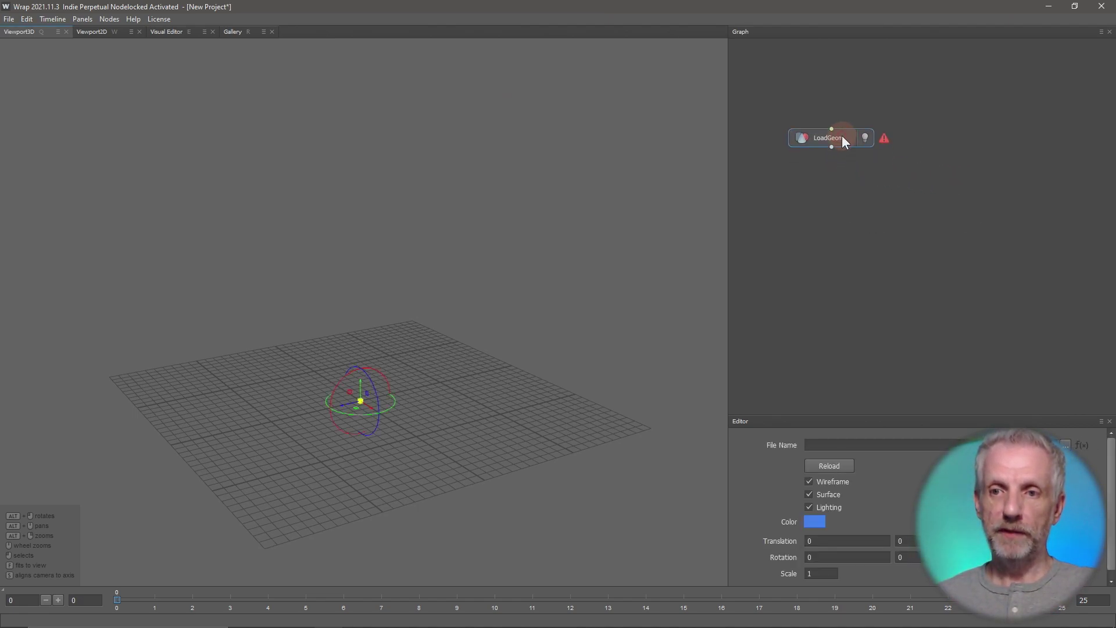
{"action": "right_click", "coordinate": [860, 193]}
{"action": "mouse_move", "coordinate": [907, 219]}
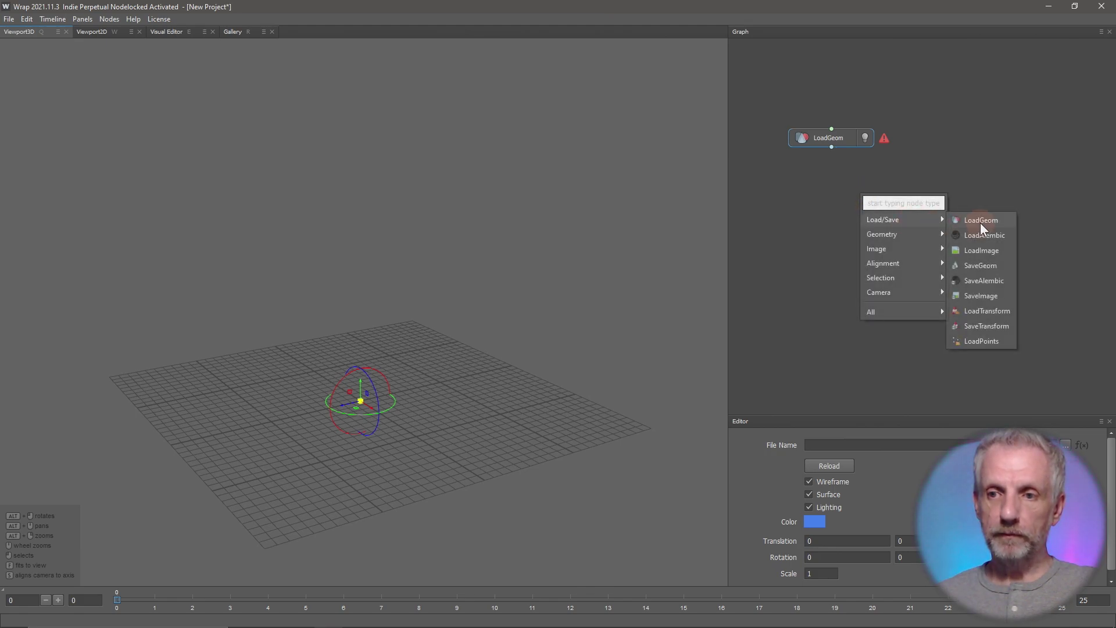
{"action": "left_click", "coordinate": [981, 221]}
{"action": "left_click_drag", "start_coordinate": [866, 194], "coordinate": [1013, 144]}
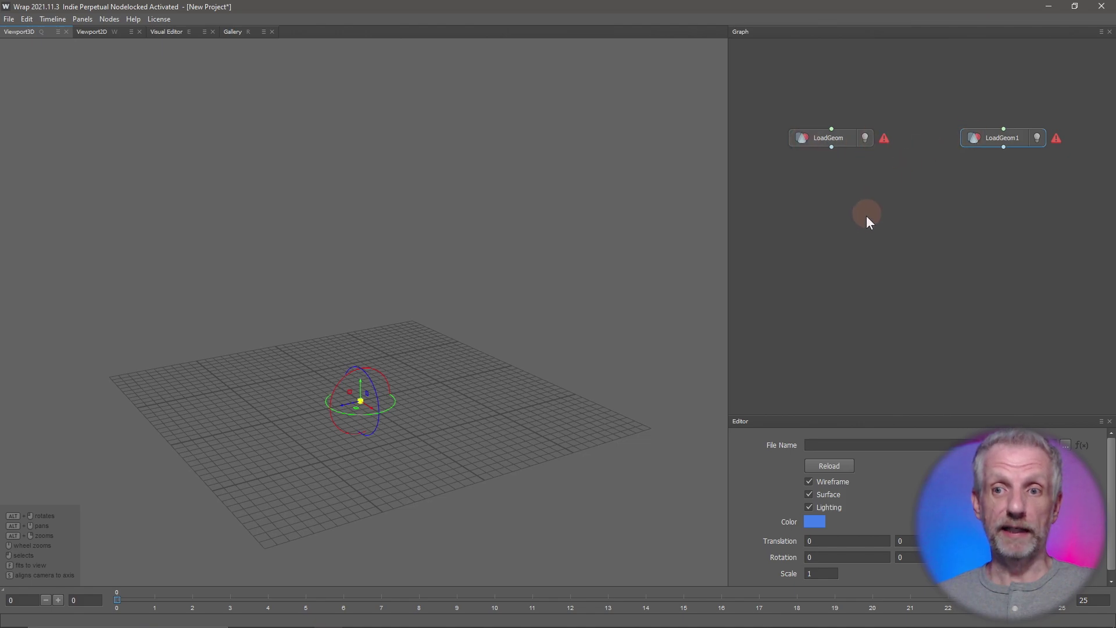
Step: Rename the first LoadGeom node to Genesis
{"action": "left_click", "coordinate": [844, 143]}
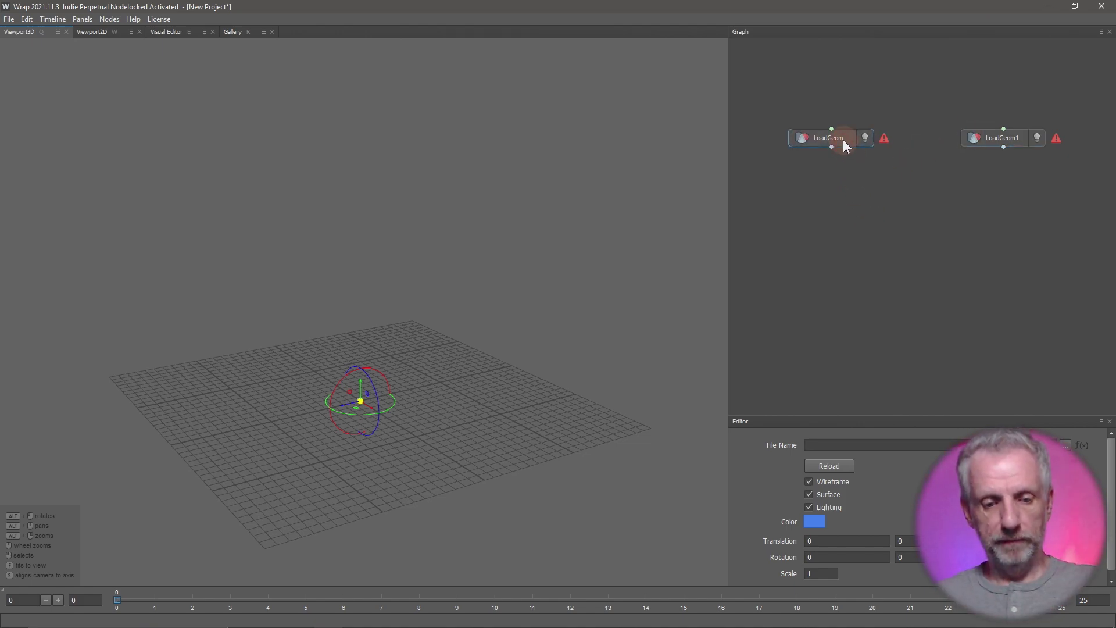
{"action": "double_click", "coordinate": [842, 139]}
{"action": "type", "text": "Genesis"}
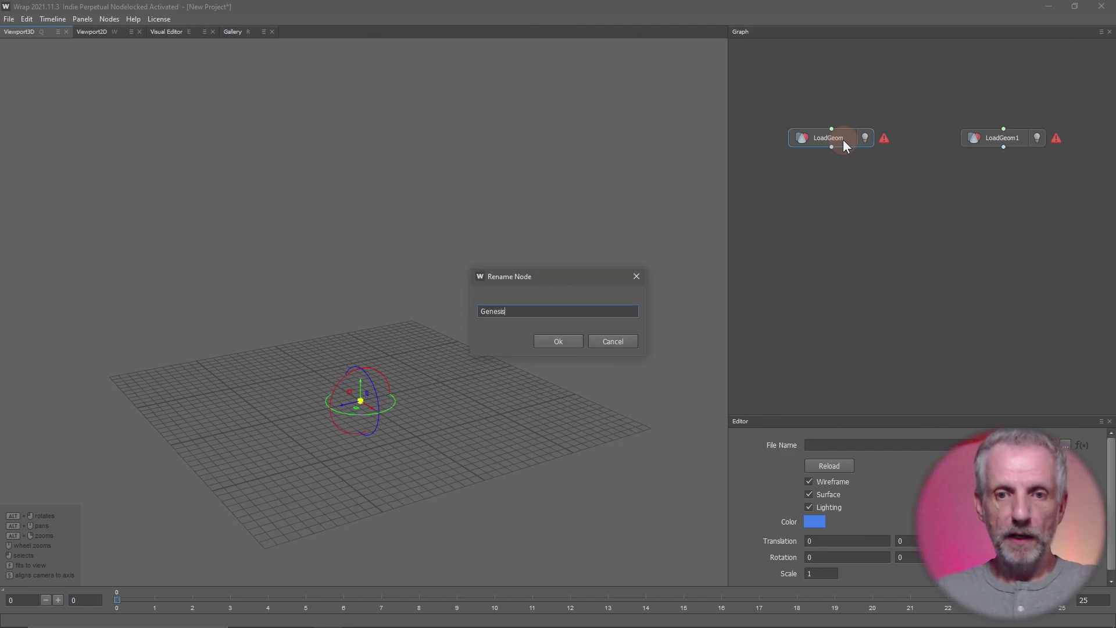
{"action": "key", "text": "Return"}
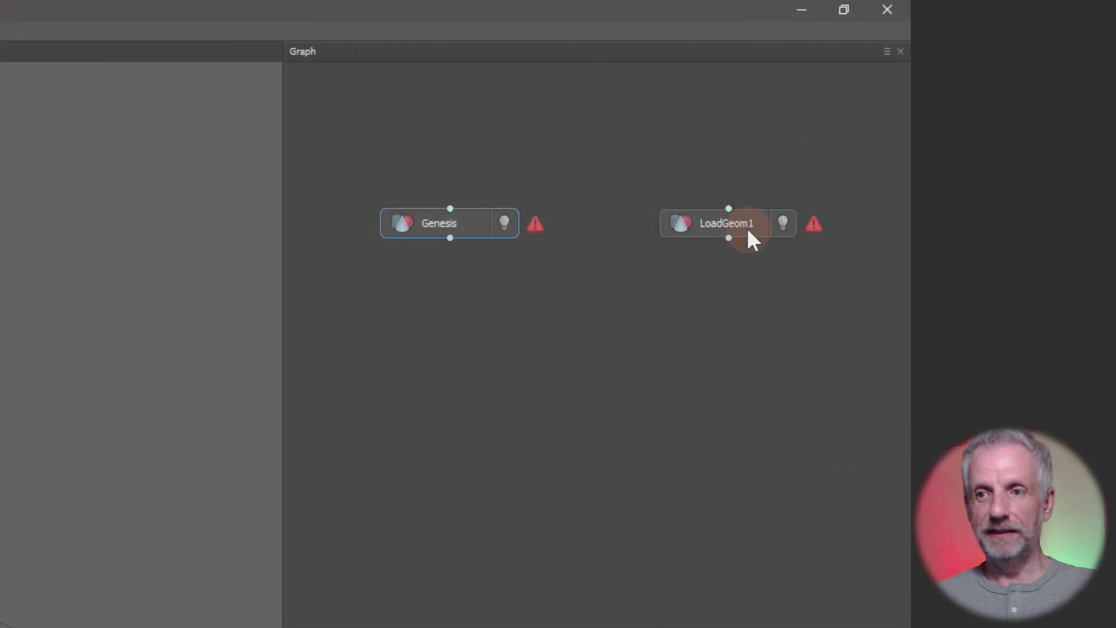
Step: Rename the second LoadGeom node to Scan
{"action": "left_click", "coordinate": [1015, 142]}
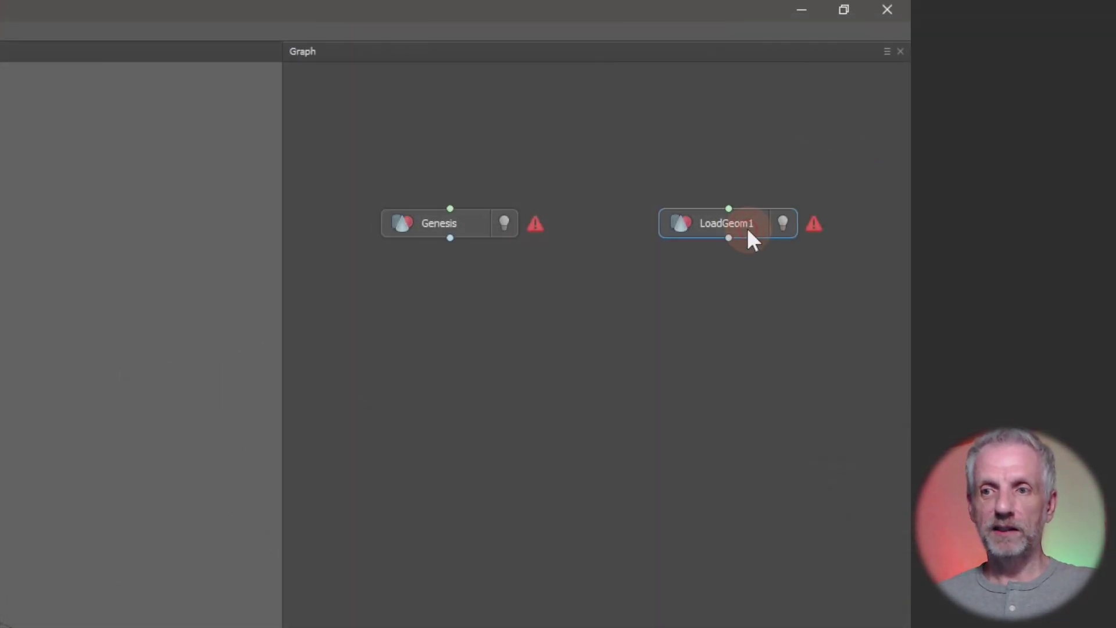
{"action": "key", "text": "F2"}
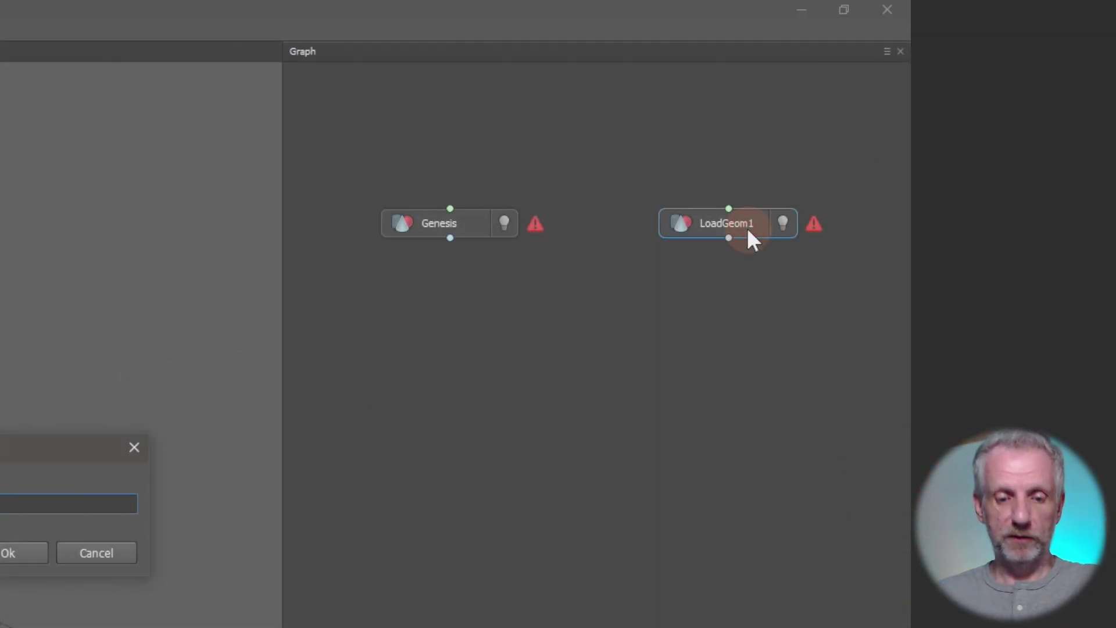
{"action": "type", "text": "Scan"}
{"action": "key", "text": "Return"}
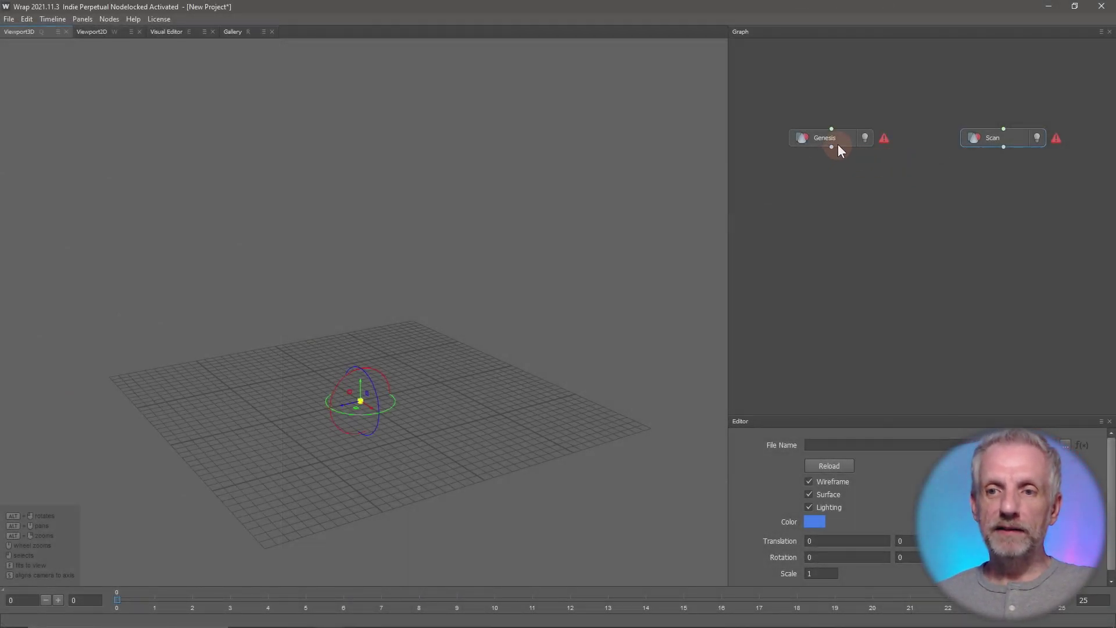
Step: Load Genesis 8 Female Base.obj from the OBJs folder inside the desktop's 3D.sk folder into the Genesis node
{"action": "left_click", "coordinate": [832, 138]}
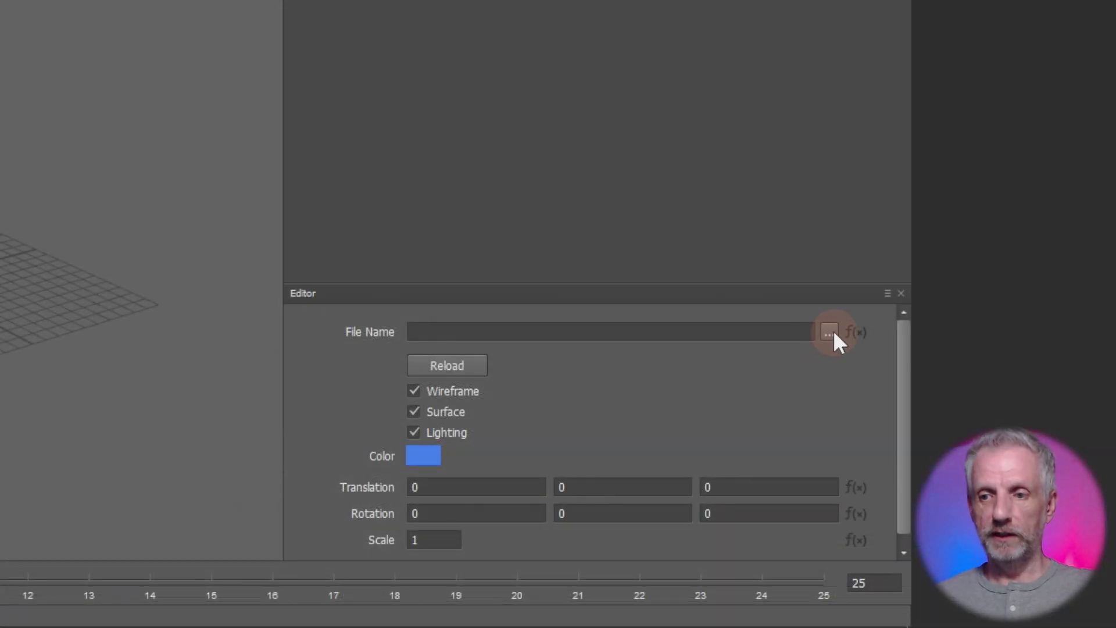
{"action": "left_click", "coordinate": [832, 333]}
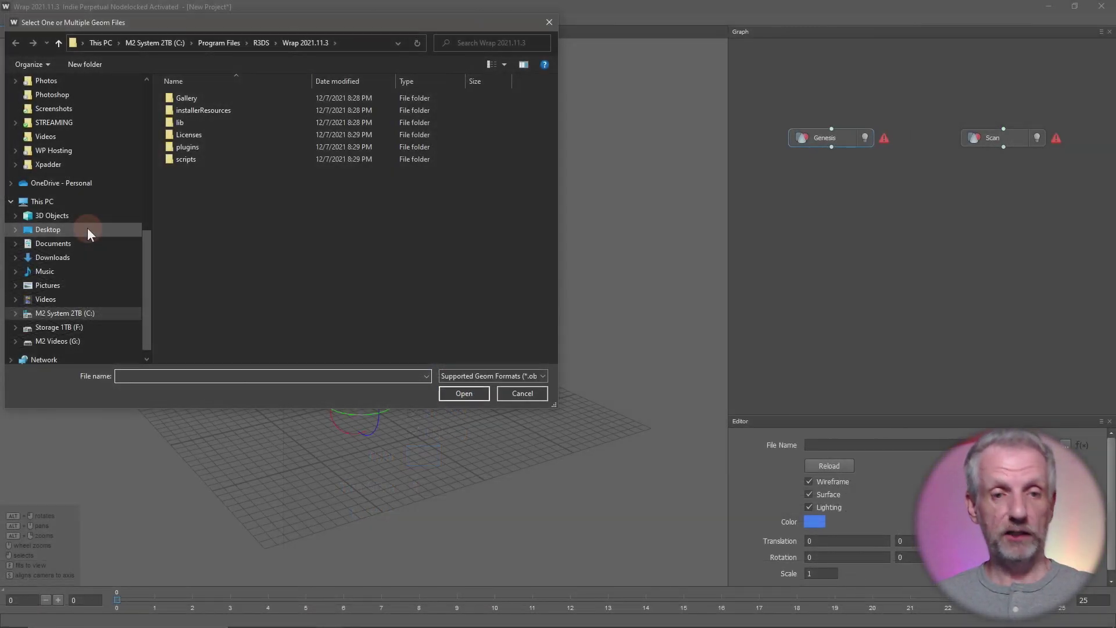
{"action": "left_click", "coordinate": [87, 229]}
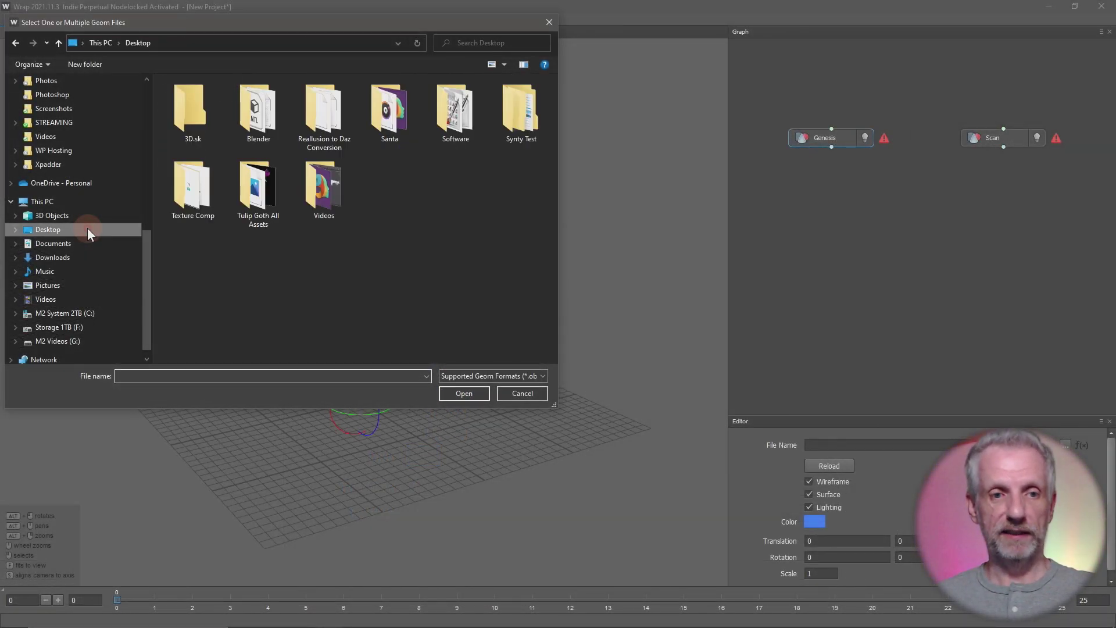
{"action": "double_click", "coordinate": [192, 110]}
{"action": "double_click", "coordinate": [190, 97]}
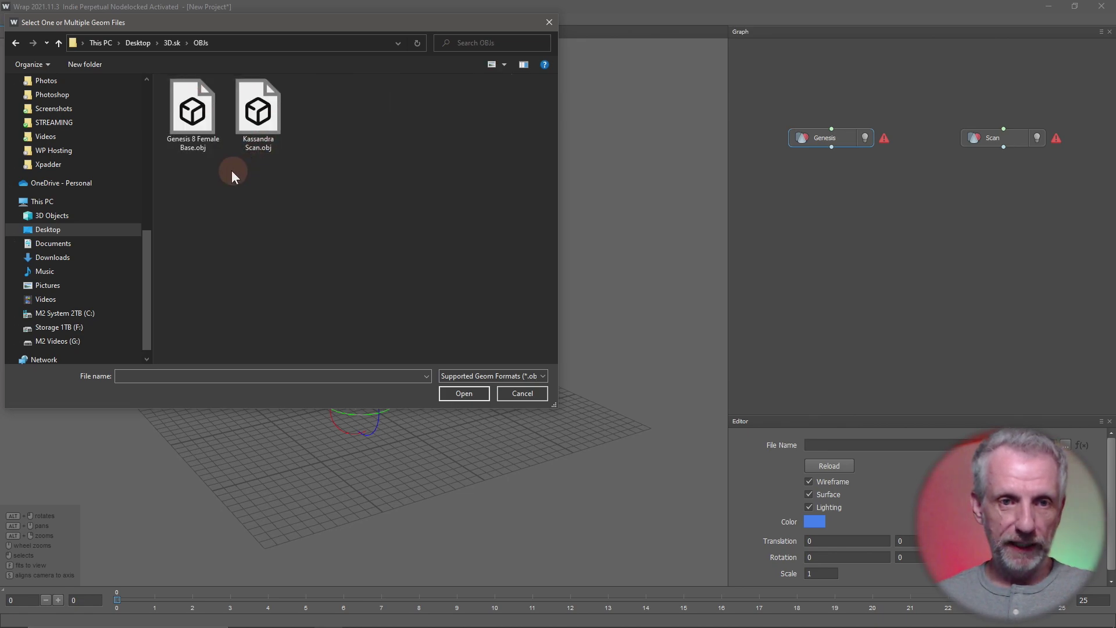
{"action": "left_click", "coordinate": [189, 117]}
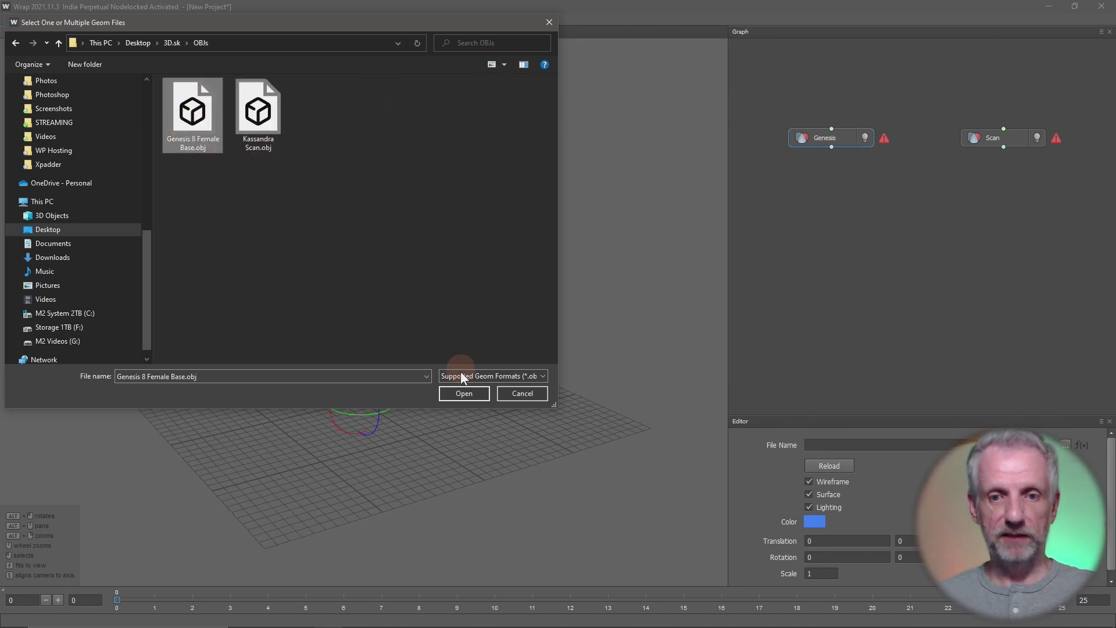
{"action": "left_click", "coordinate": [469, 393]}
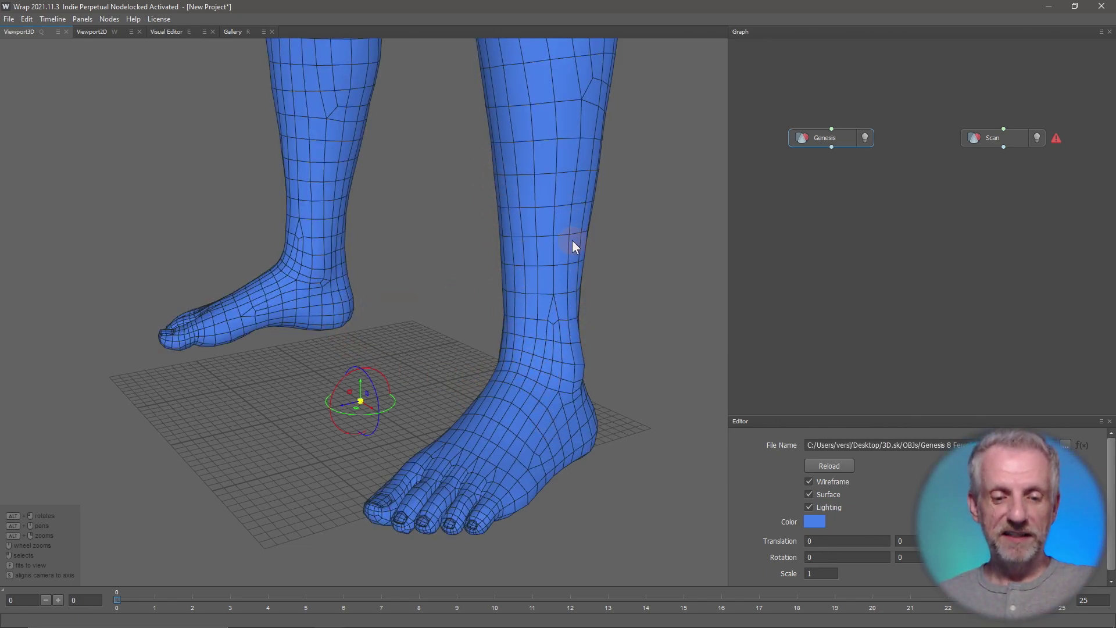
Step: Fit the whole Genesis figure in the 3D view and inspect it from different angles and distances
{"action": "key", "text": "f"}
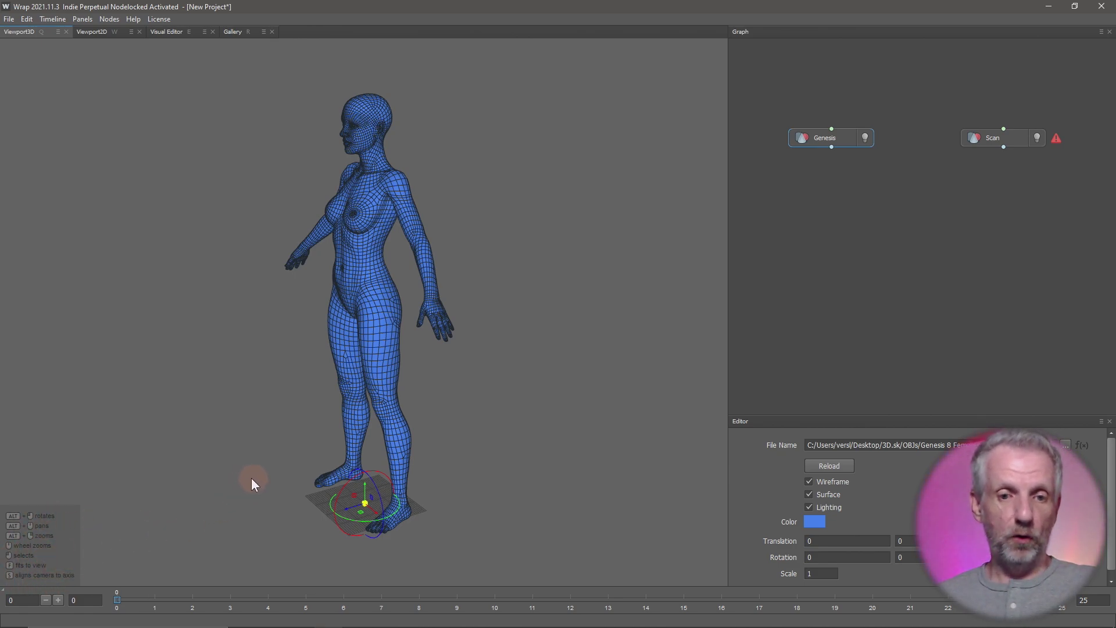
{"action": "left_click_drag", "start_coordinate": [257, 428], "coordinate": [409, 383], "text": "alt"}
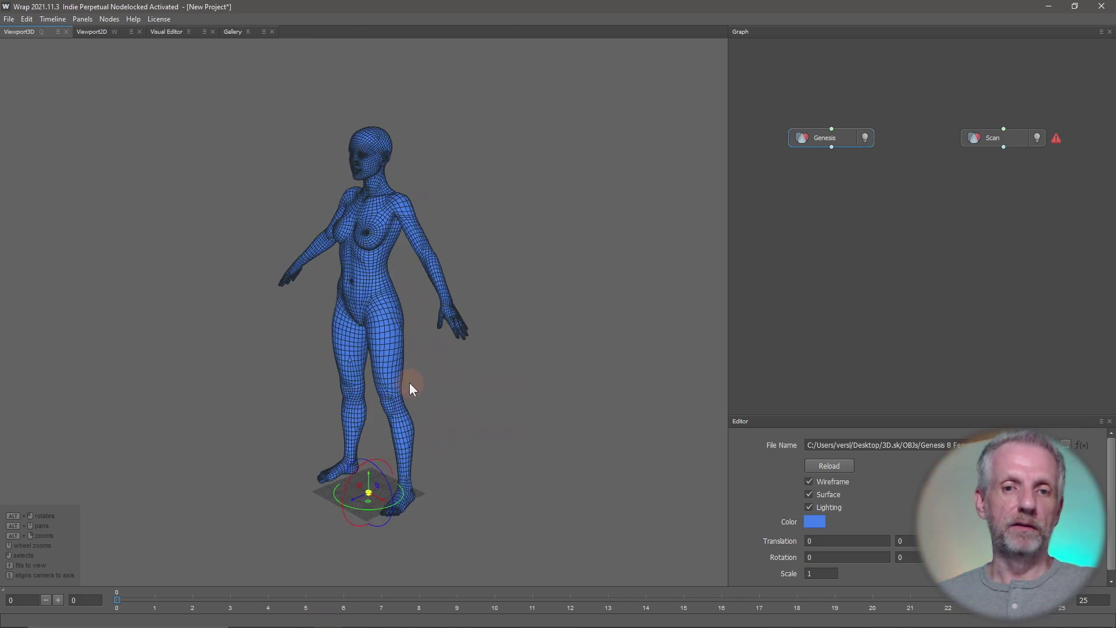
{"action": "scroll", "coordinate": [409, 383], "scroll_direction": "down", "scroll_amount": 3}
{"action": "scroll", "coordinate": [410, 384], "scroll_direction": "up", "scroll_amount": 5}
{"action": "scroll", "coordinate": [409, 383], "scroll_direction": "down", "scroll_amount": 5}
{"action": "scroll", "coordinate": [409, 383], "scroll_direction": "up", "scroll_amount": 2}
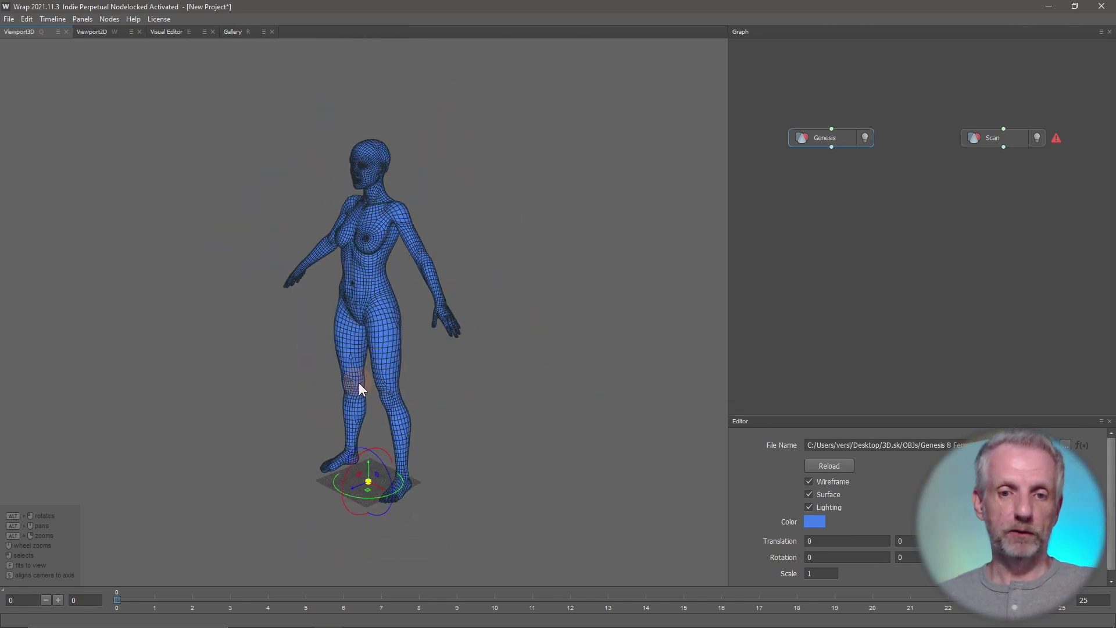
Step: Load Kassandra Scan.obj from the OBJs folder into the Scan node
{"action": "left_click", "coordinate": [991, 138]}
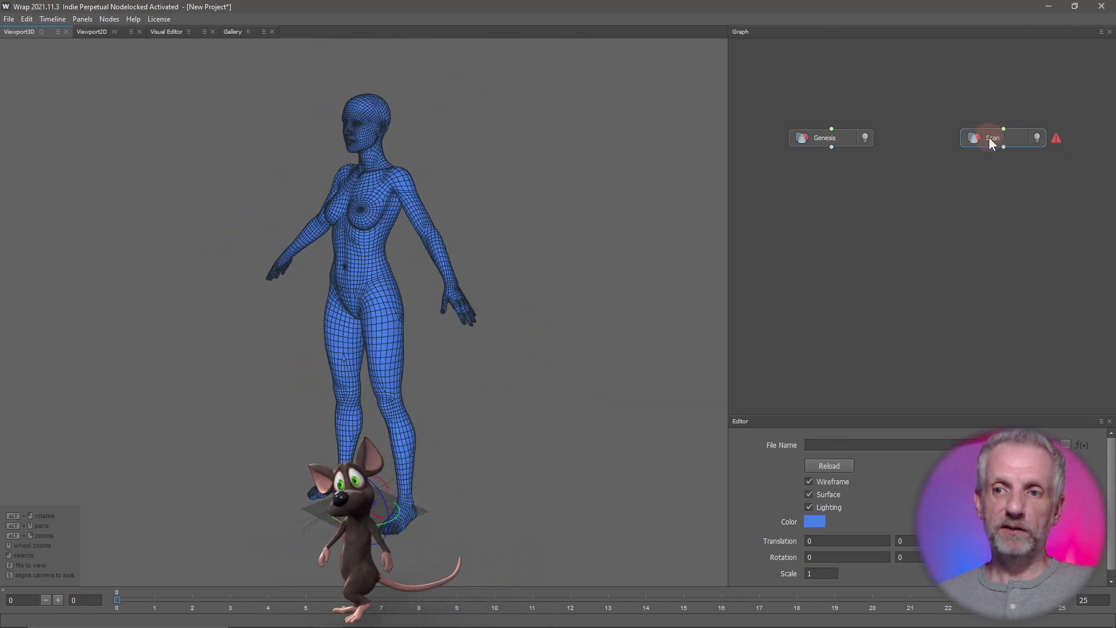
{"action": "left_click", "coordinate": [1066, 445]}
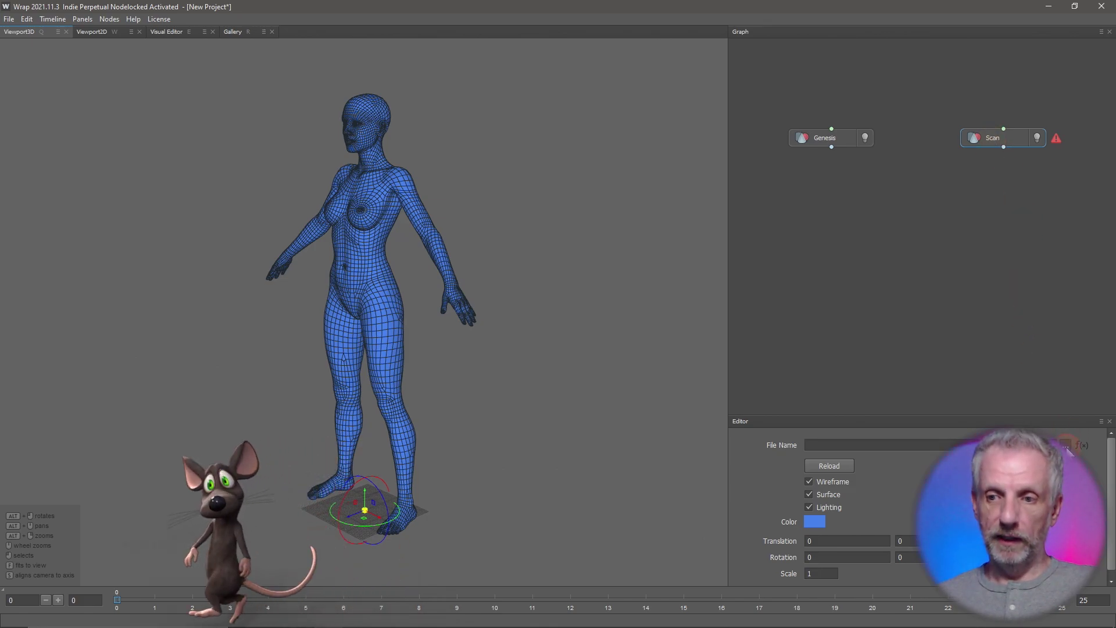
{"action": "left_click", "coordinate": [264, 116]}
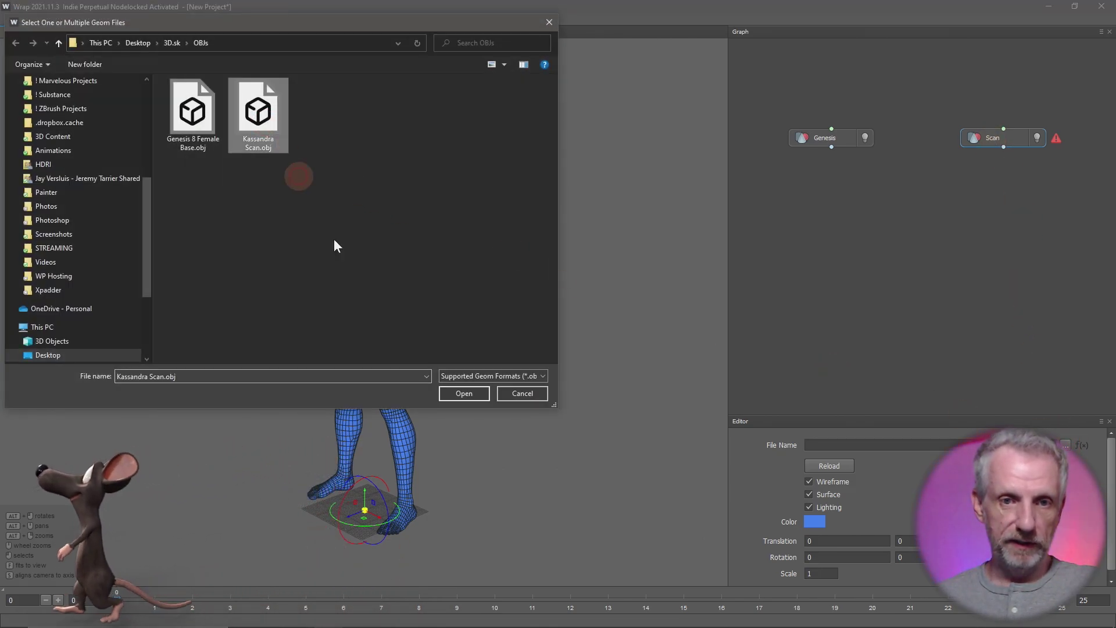
{"action": "left_click", "coordinate": [474, 393]}
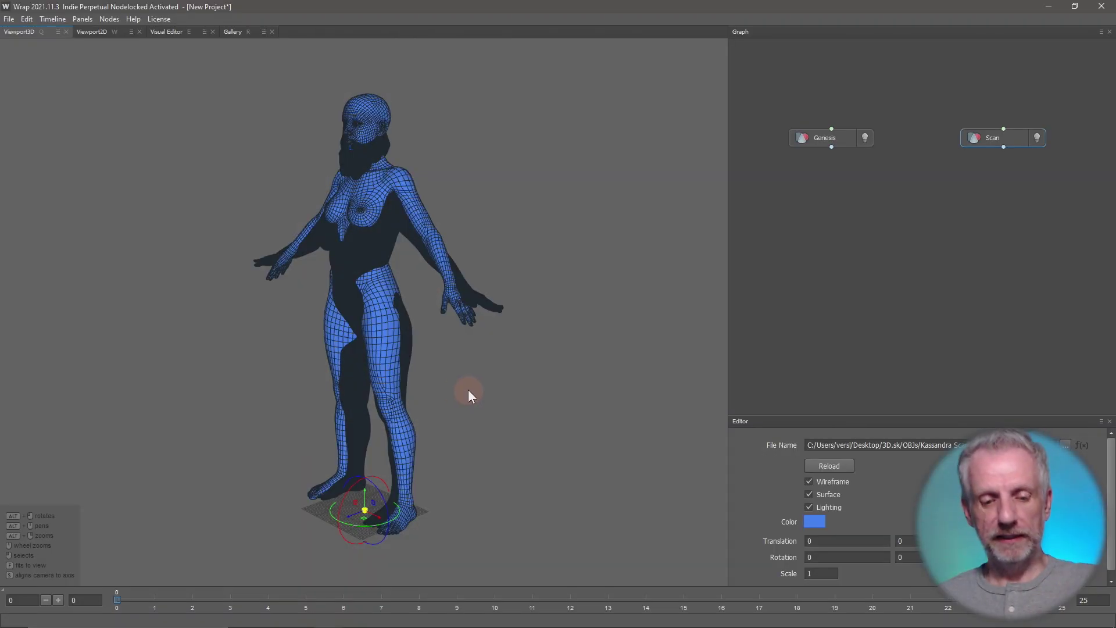
Step: Examine the scan's wireframe density up close around the torso, compared with the overlapping Genesis mesh
{"action": "mouse_move", "coordinate": [470, 394]}
{"action": "left_mouse_down", "text": "alt"}
{"action": "mouse_move", "coordinate": [608, 390]}
{"action": "mouse_move", "coordinate": [449, 398]}
{"action": "mouse_move", "coordinate": [554, 407]}
{"action": "mouse_move", "coordinate": [675, 394]}
{"action": "mouse_move", "coordinate": [455, 396]}
{"action": "left_mouse_up", "text": "alt"}
{"action": "scroll", "coordinate": [455, 396], "scroll_direction": "down", "scroll_amount": 3}
{"action": "scroll", "coordinate": [455, 396], "scroll_direction": "up", "scroll_amount": 8}
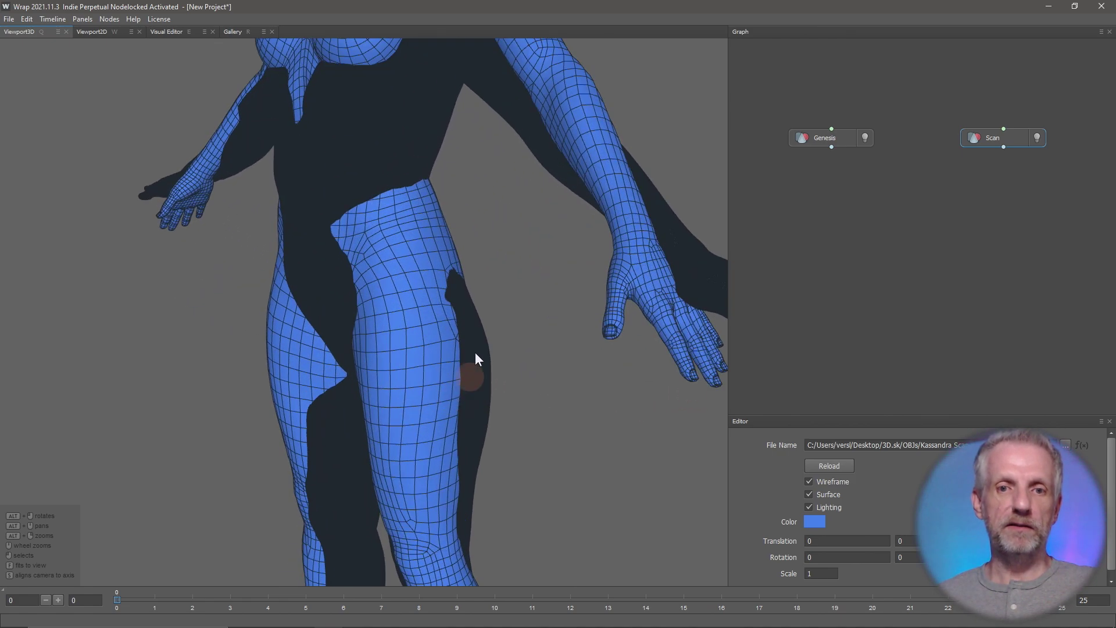
{"action": "scroll", "coordinate": [638, 477], "scroll_direction": "up", "scroll_amount": 5}
{"action": "middle_click_drag", "start_coordinate": [476, 353], "coordinate": [488, 487], "text": "alt"}
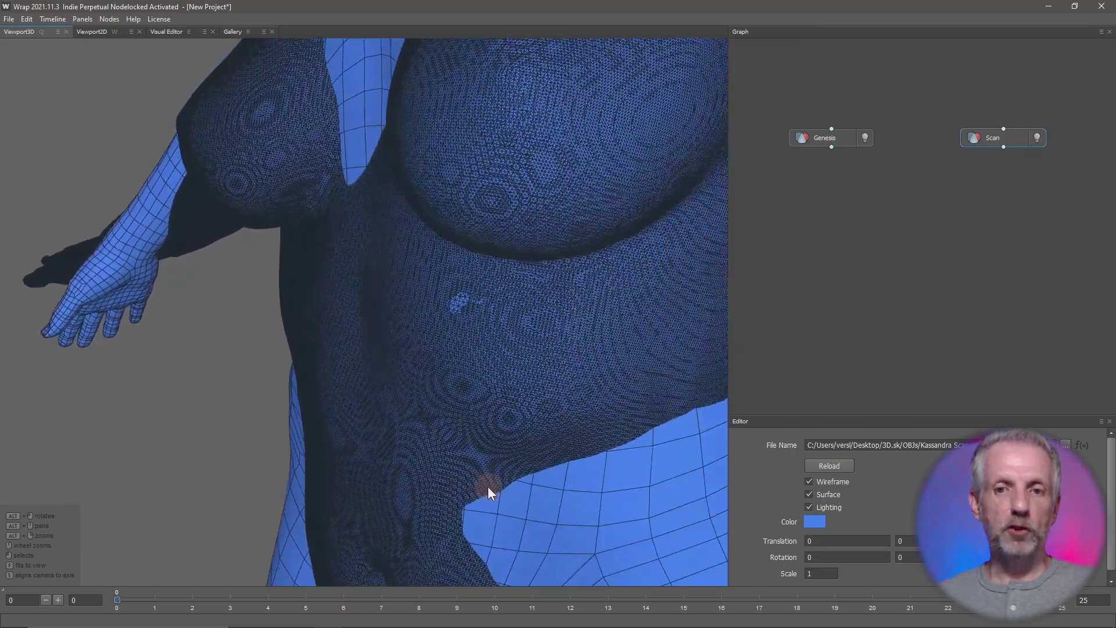
{"action": "scroll", "coordinate": [487, 486], "scroll_direction": "up", "scroll_amount": 3}
{"action": "left_click_drag", "start_coordinate": [488, 486], "coordinate": [540, 496], "text": "alt"}
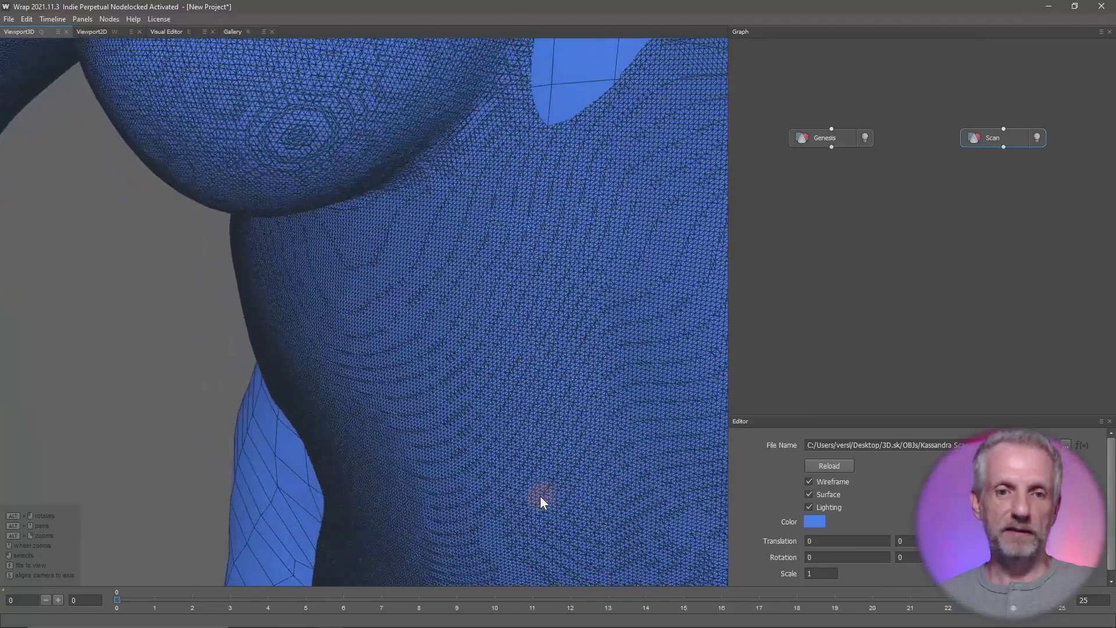
Step: Turn off the scan's wireframe display and change its color from the default to purple to distinguish it from the Genesis mesh
{"action": "scroll", "coordinate": [515, 487], "scroll_direction": "down", "scroll_amount": 10}
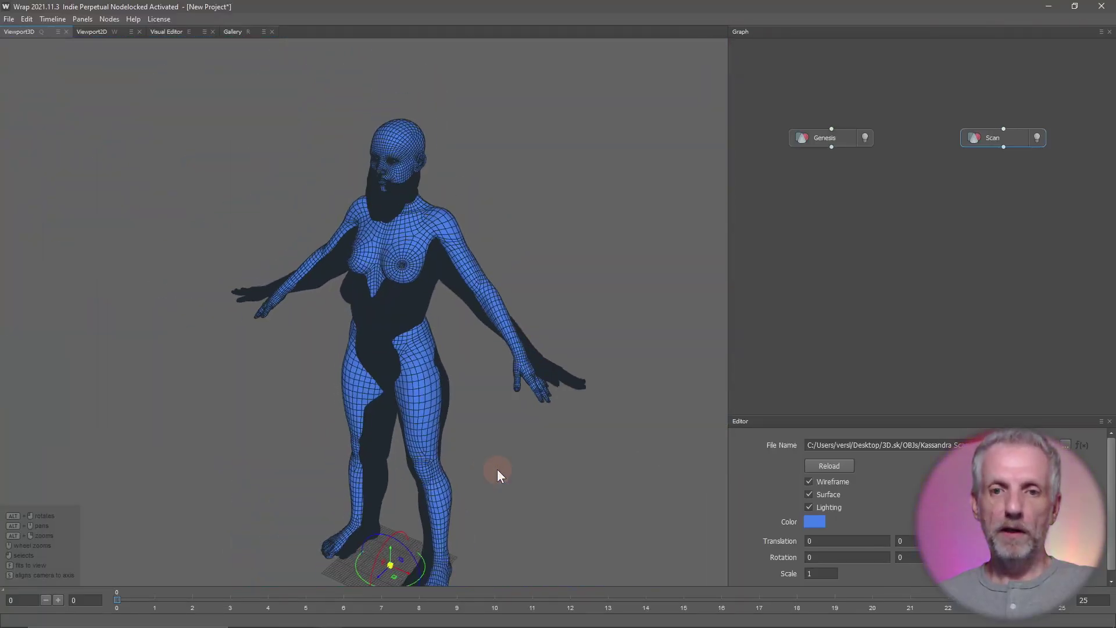
{"action": "middle_click_drag", "start_coordinate": [497, 469], "coordinate": [448, 406], "text": "alt"}
{"action": "mouse_move", "coordinate": [449, 406]}
{"action": "left_mouse_down", "text": "alt"}
{"action": "mouse_move", "coordinate": [469, 395]}
{"action": "mouse_move", "coordinate": [459, 396]}
{"action": "left_mouse_up", "text": "alt"}
{"action": "left_click", "coordinate": [809, 481]}
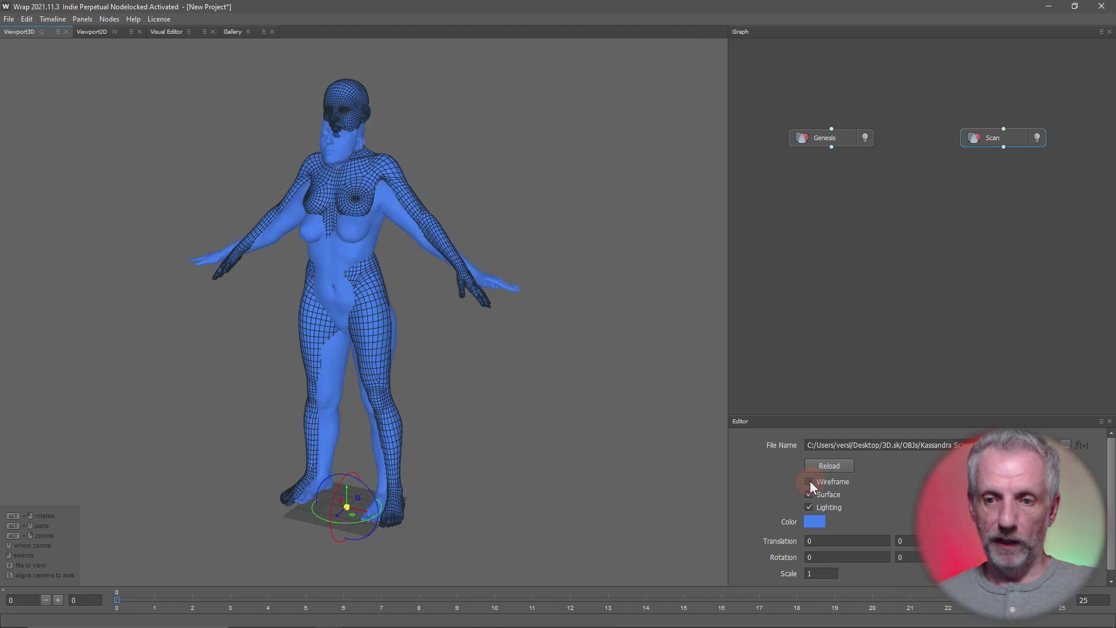
{"action": "left_click", "coordinate": [814, 522]}
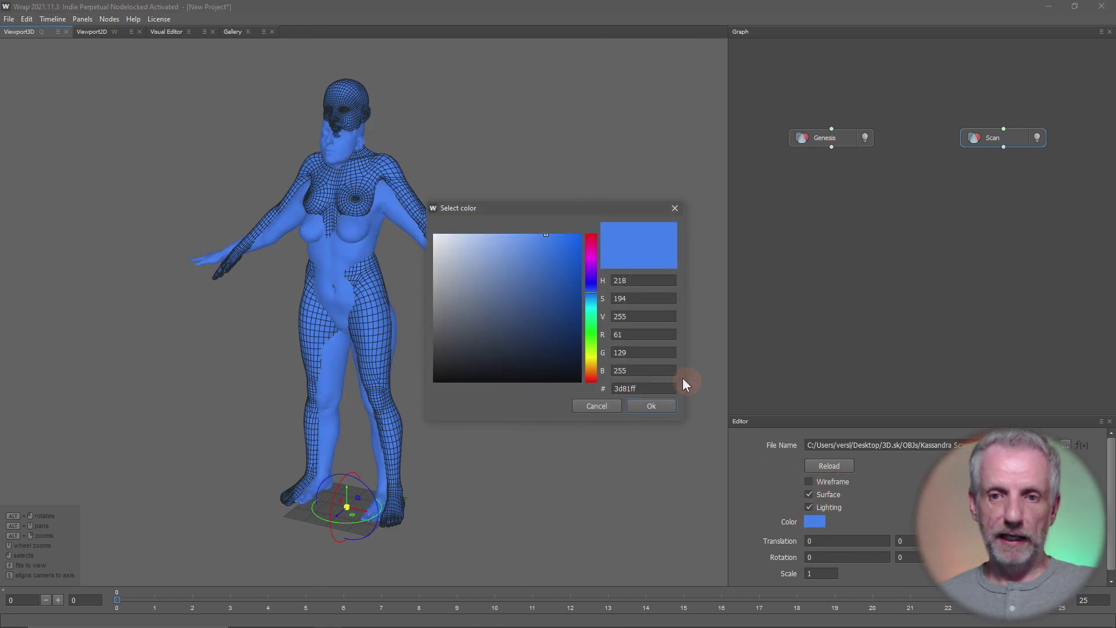
{"action": "left_click_drag", "start_coordinate": [593, 290], "coordinate": [594, 279]}
{"action": "left_click", "coordinate": [653, 408]}
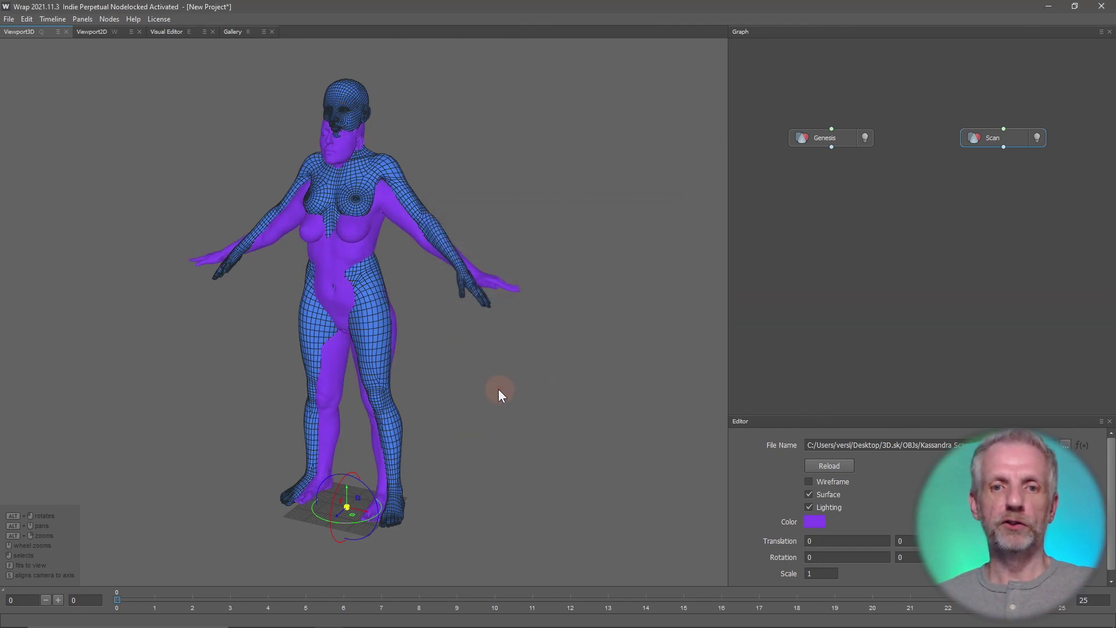
Step: Compare the overlapping Genesis and scan figures from different angles, switching each node's visibility off and back on
{"action": "left_click_drag", "start_coordinate": [498, 389], "coordinate": [621, 400], "text": "alt"}
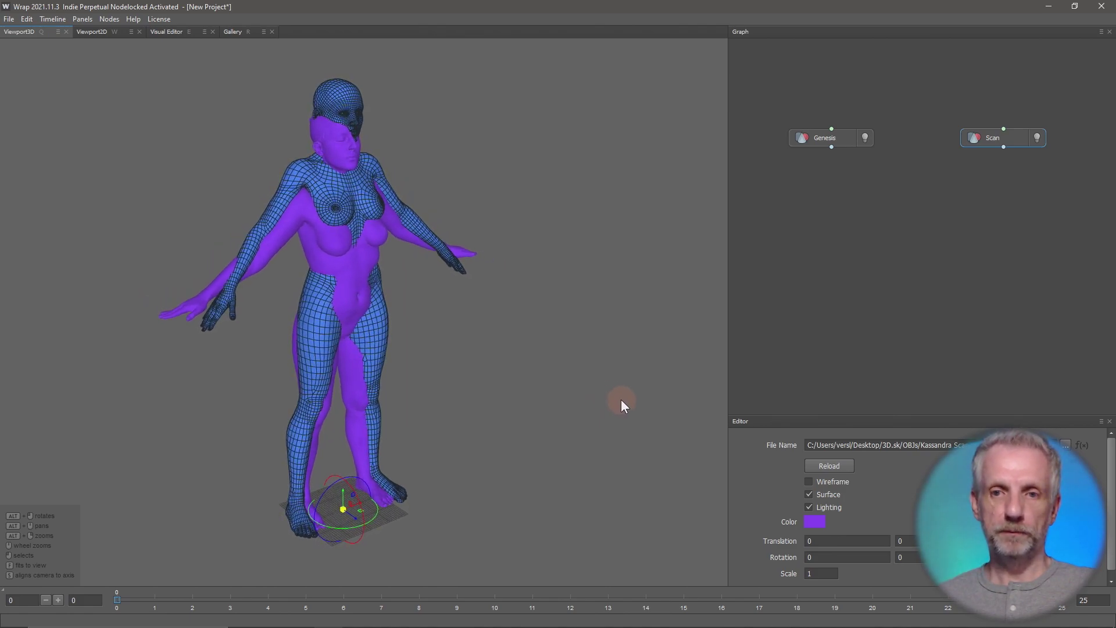
{"action": "left_click_drag", "start_coordinate": [610, 270], "coordinate": [474, 274], "text": "alt"}
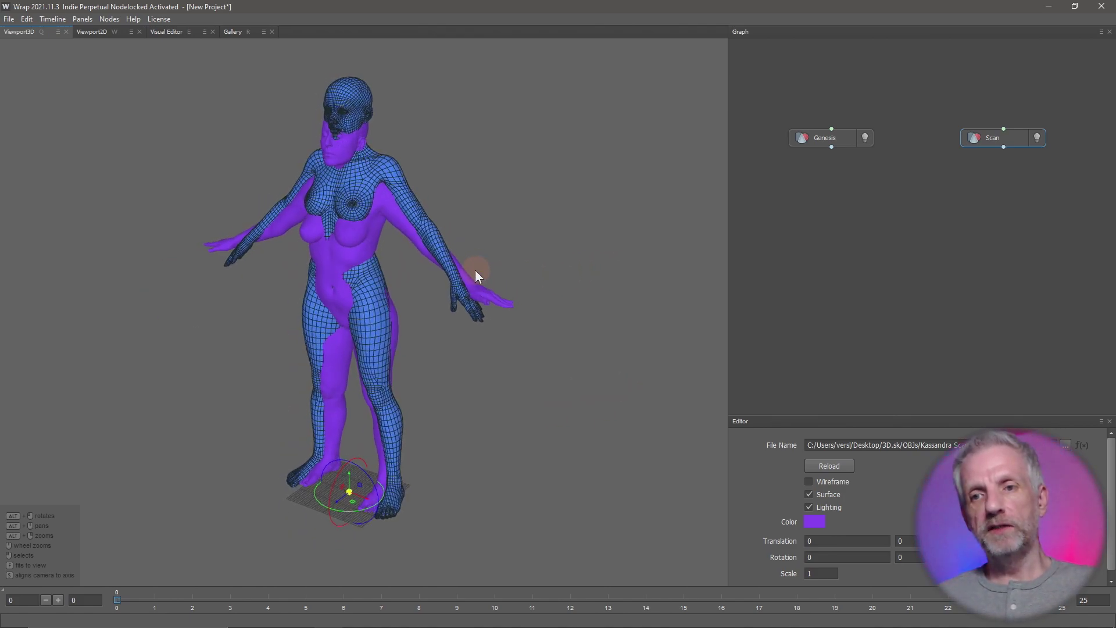
{"action": "left_click", "coordinate": [865, 137]}
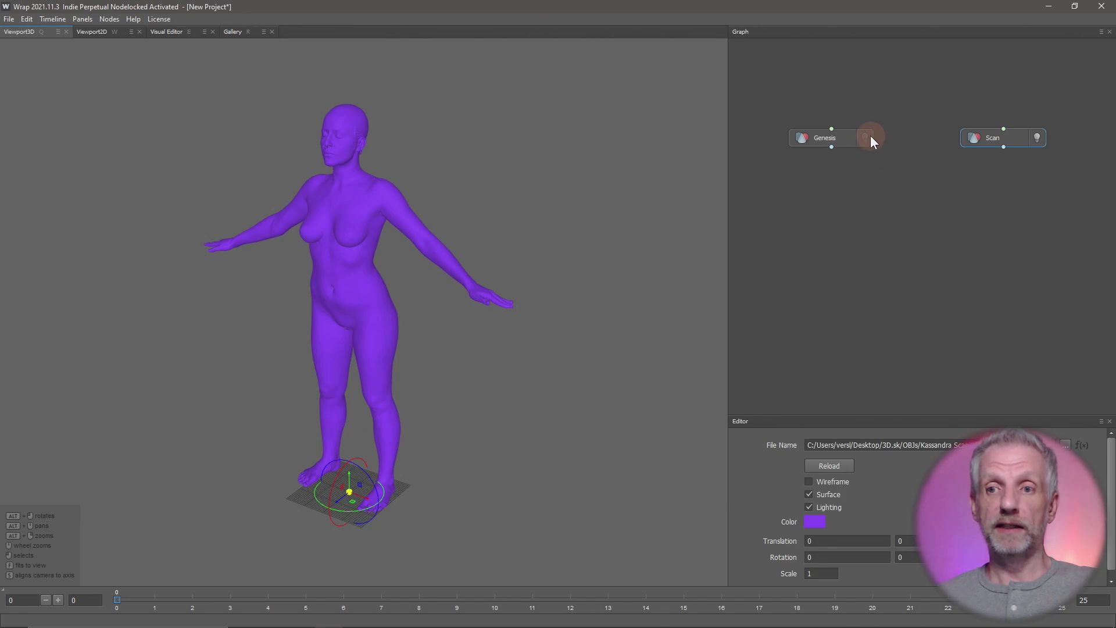
{"action": "left_click", "coordinate": [865, 138]}
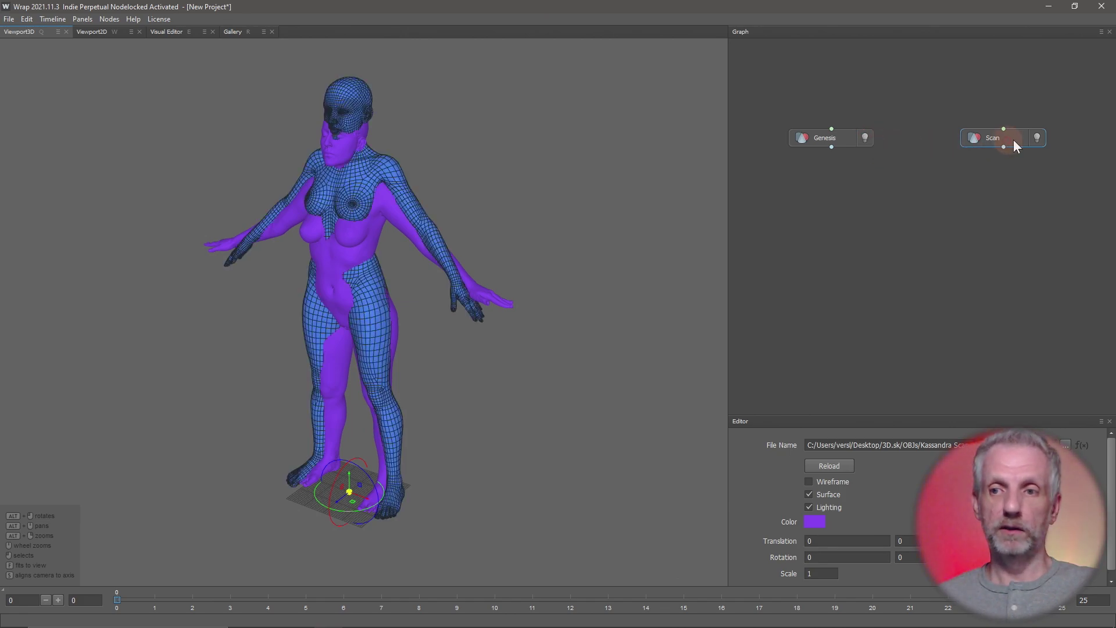
{"action": "left_click", "coordinate": [1036, 138]}
{"action": "left_click", "coordinate": [1036, 138]}
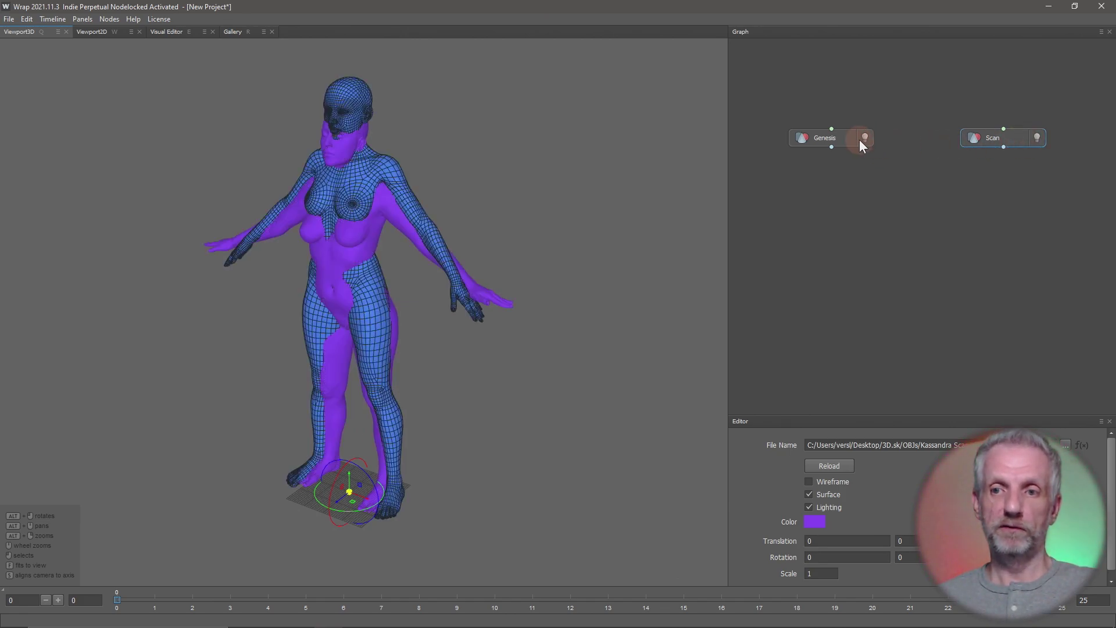
{"action": "left_click", "coordinate": [864, 138]}
{"action": "left_click", "coordinate": [865, 138]}
{"action": "left_click", "coordinate": [975, 144]}
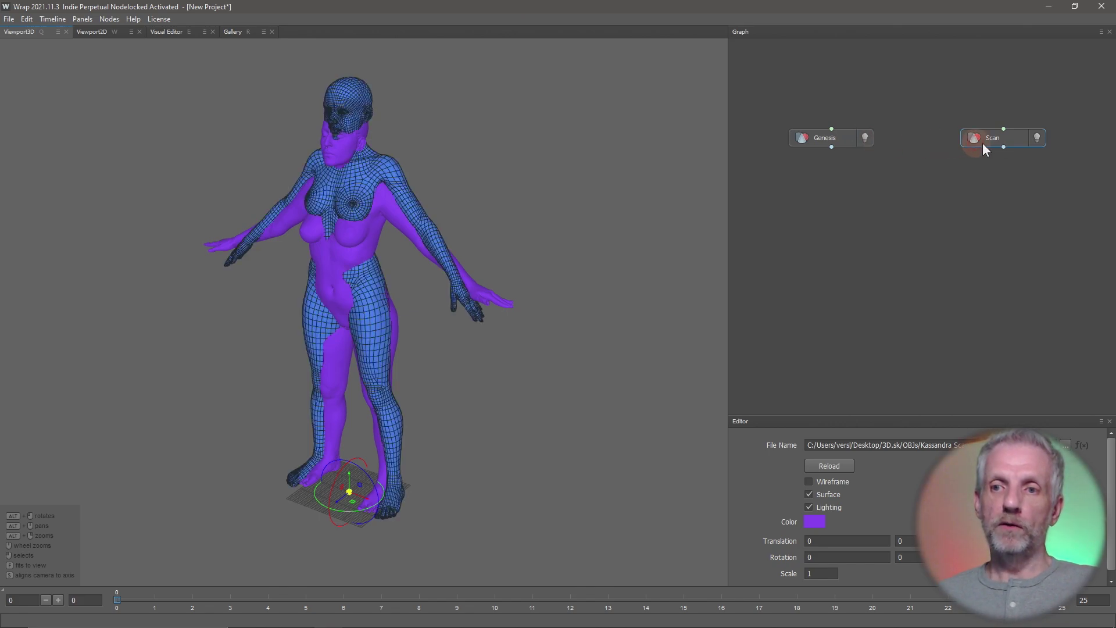
Step: Hide the scan and examine the Genesis mesh's topology around the head, face and shoulders
{"action": "left_click", "coordinate": [1037, 140]}
{"action": "scroll", "coordinate": [633, 172], "scroll_direction": "up", "scroll_amount": 5}
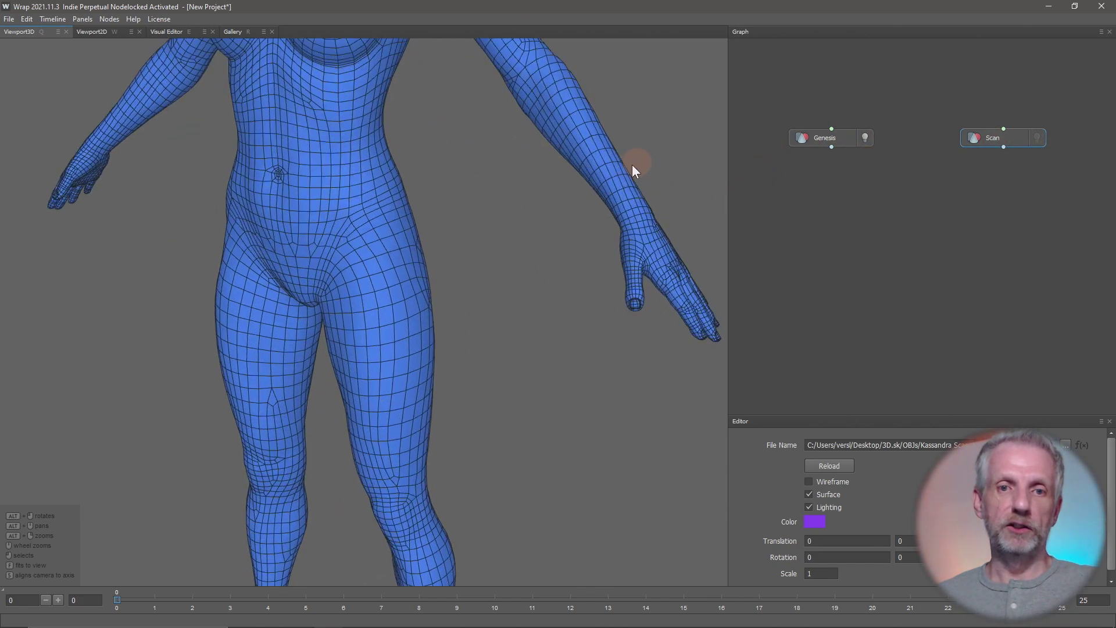
{"action": "middle_click_drag", "start_coordinate": [609, 210], "coordinate": [622, 420], "text": "alt"}
{"action": "scroll", "coordinate": [577, 248], "scroll_direction": "down", "scroll_amount": 2}
{"action": "middle_click_drag", "start_coordinate": [577, 247], "coordinate": [583, 385], "text": "alt"}
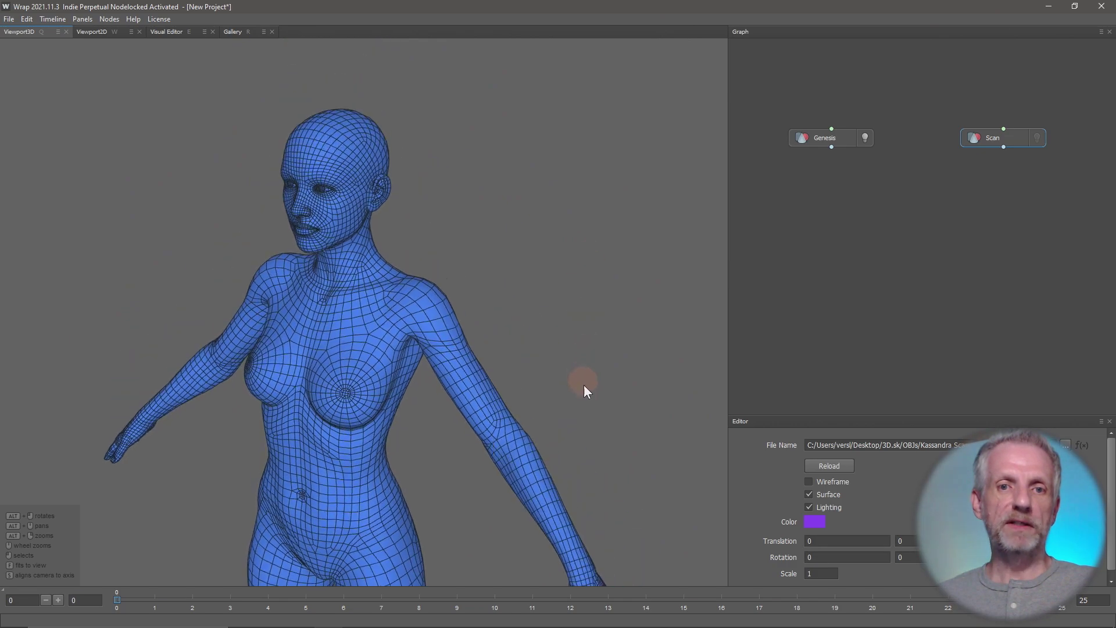
{"action": "scroll", "coordinate": [583, 385], "scroll_direction": "up", "scroll_amount": 2}
{"action": "left_click_drag", "start_coordinate": [580, 350], "coordinate": [679, 338], "text": "alt"}
{"action": "scroll", "coordinate": [682, 336], "scroll_direction": "up", "scroll_amount": 3}
{"action": "middle_click_drag", "start_coordinate": [681, 336], "coordinate": [559, 388], "text": "alt"}
{"action": "scroll", "coordinate": [548, 347], "scroll_direction": "up", "scroll_amount": 3}
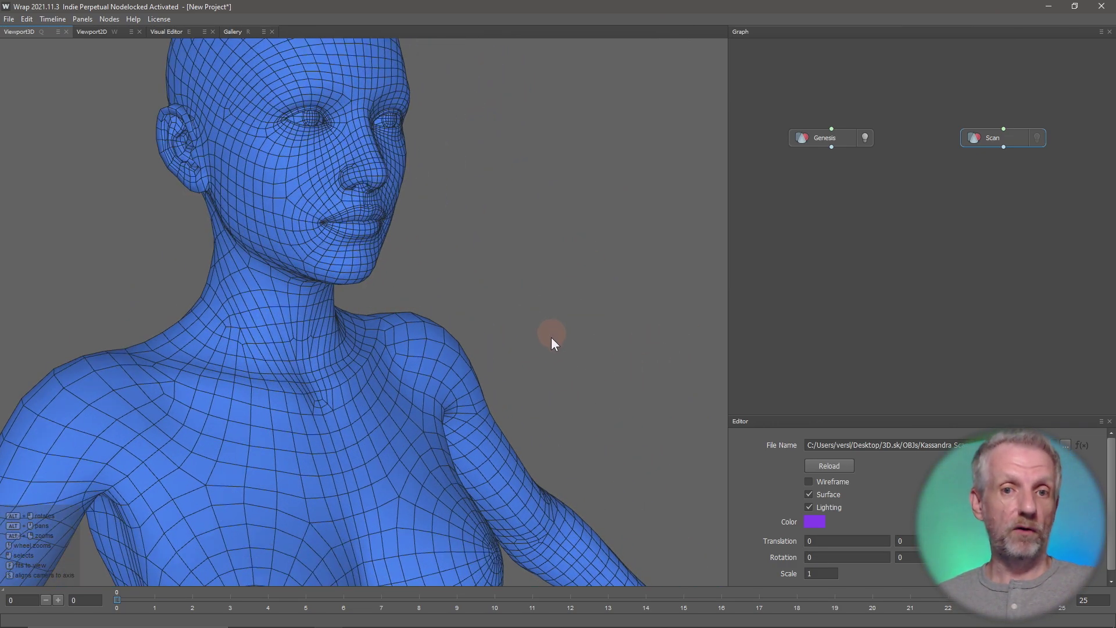
{"action": "middle_click_drag", "start_coordinate": [551, 337], "coordinate": [560, 393], "text": "alt"}
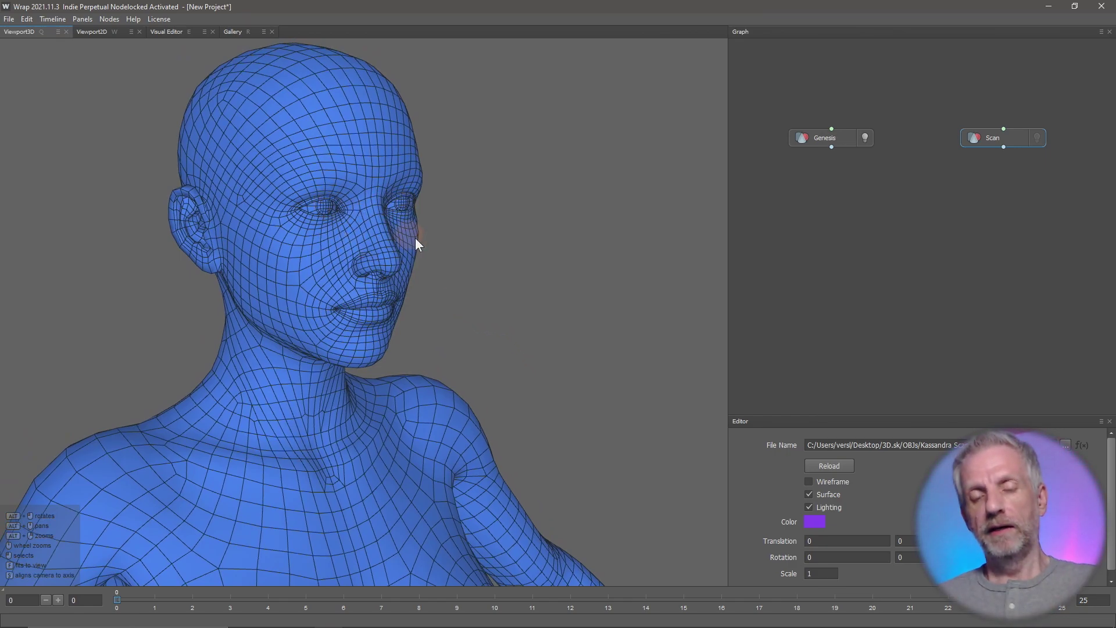
{"action": "left_click_drag", "start_coordinate": [452, 253], "coordinate": [382, 251], "text": "alt"}
{"action": "left_click_drag", "start_coordinate": [356, 252], "coordinate": [484, 255], "text": "alt"}
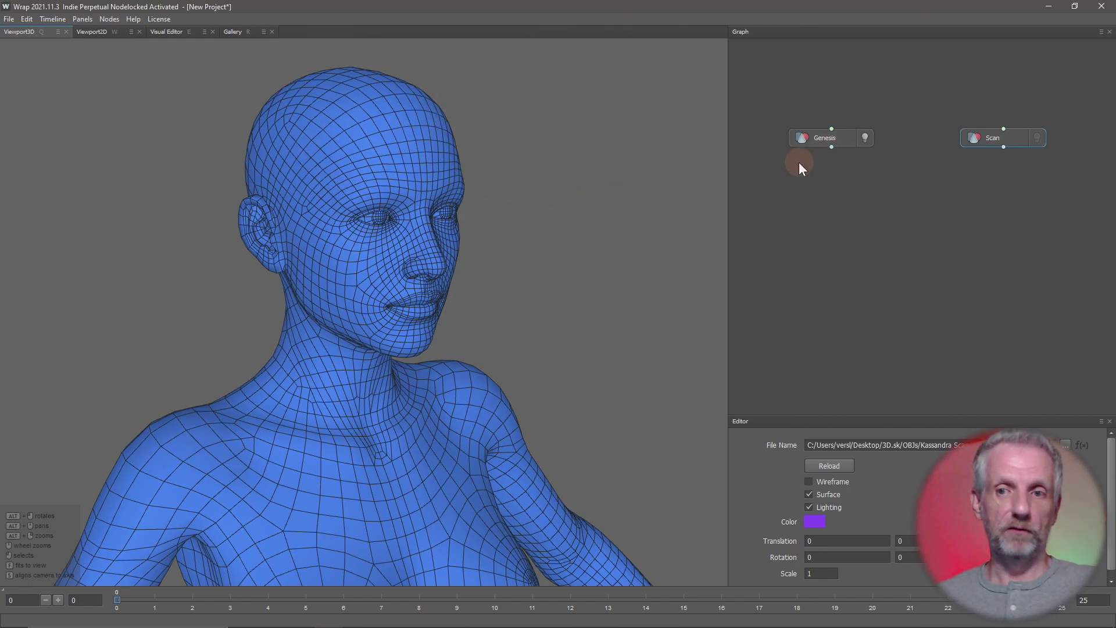
Step: Add a SelectPolygons node to the graph and feed the Genesis node's output into it
{"action": "right_click", "coordinate": [835, 182]}
{"action": "mouse_move", "coordinate": [880, 236]}
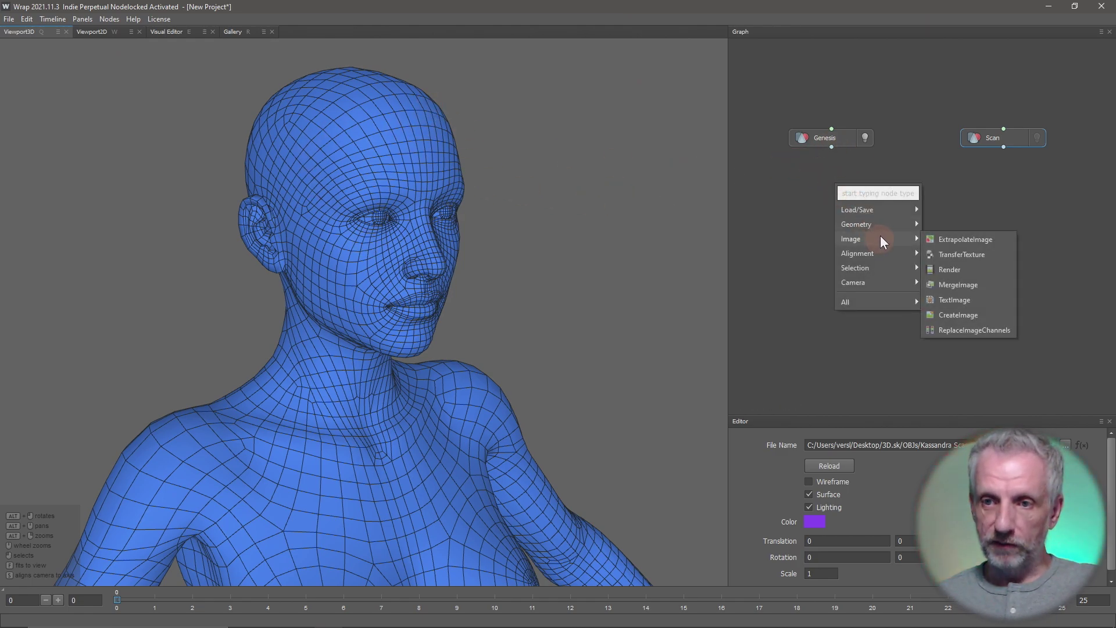
{"action": "mouse_move", "coordinate": [891, 267]}
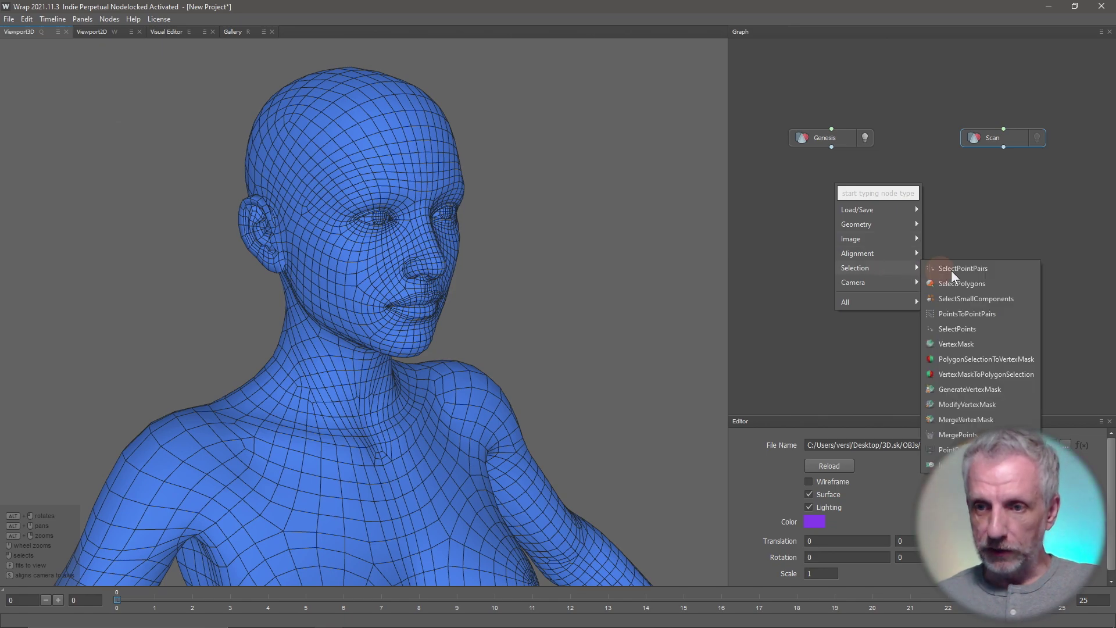
{"action": "left_click", "coordinate": [992, 283]}
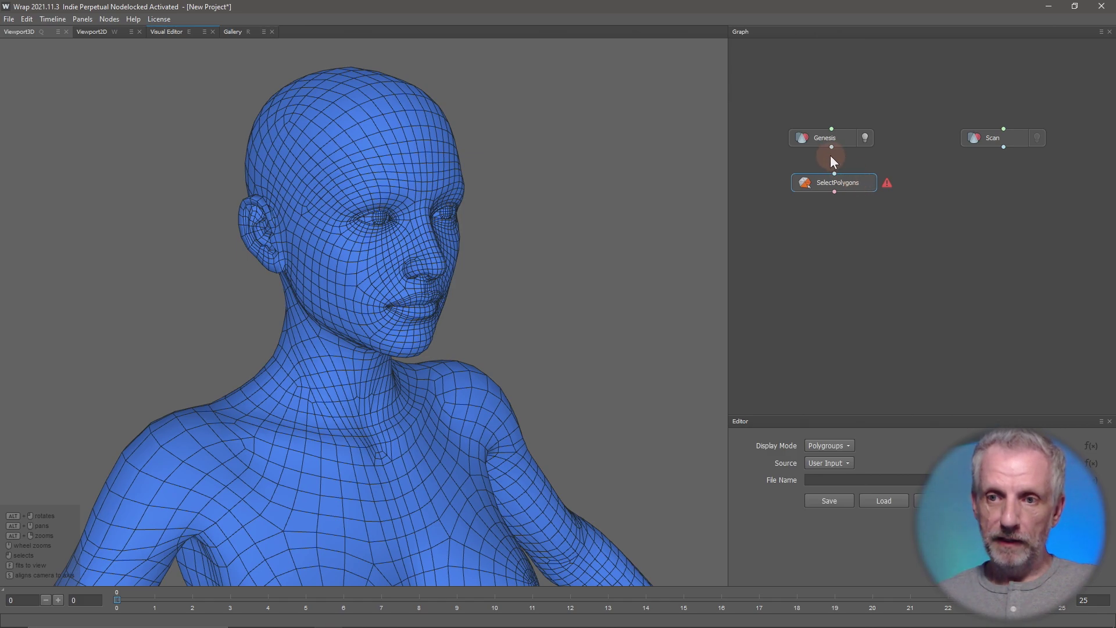
{"action": "left_click_drag", "start_coordinate": [832, 146], "coordinate": [913, 174]}
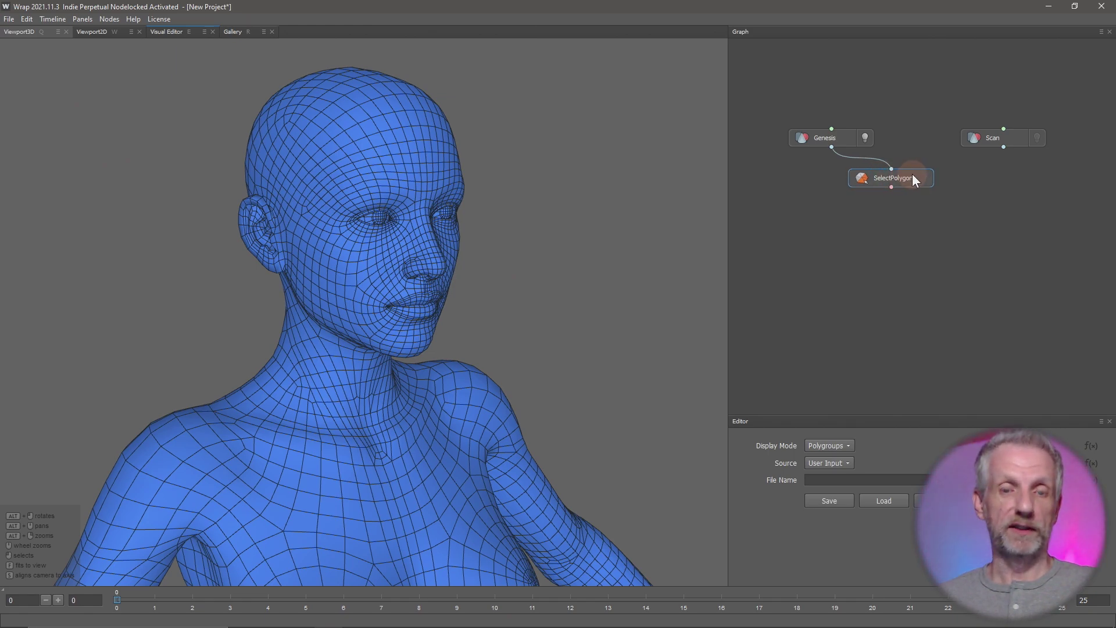
Step: Add a Subset node below Genesis and connect the Genesis geometry and the SelectPolygons output to its inputs
{"action": "right_click", "coordinate": [908, 228]}
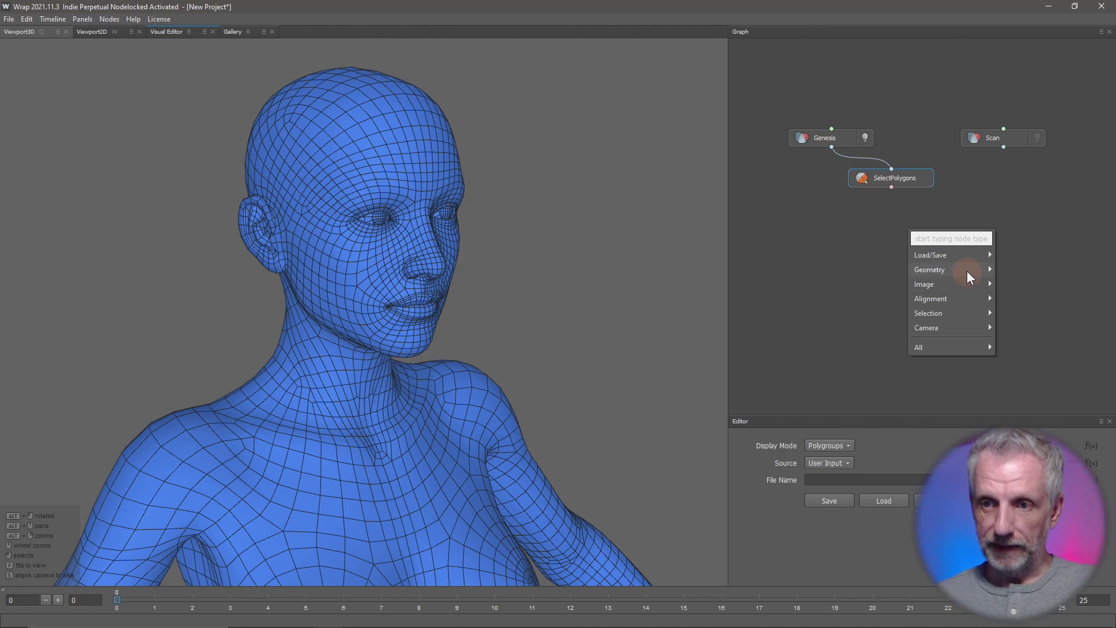
{"action": "mouse_move", "coordinate": [967, 271]}
{"action": "left_click", "coordinate": [1026, 270]}
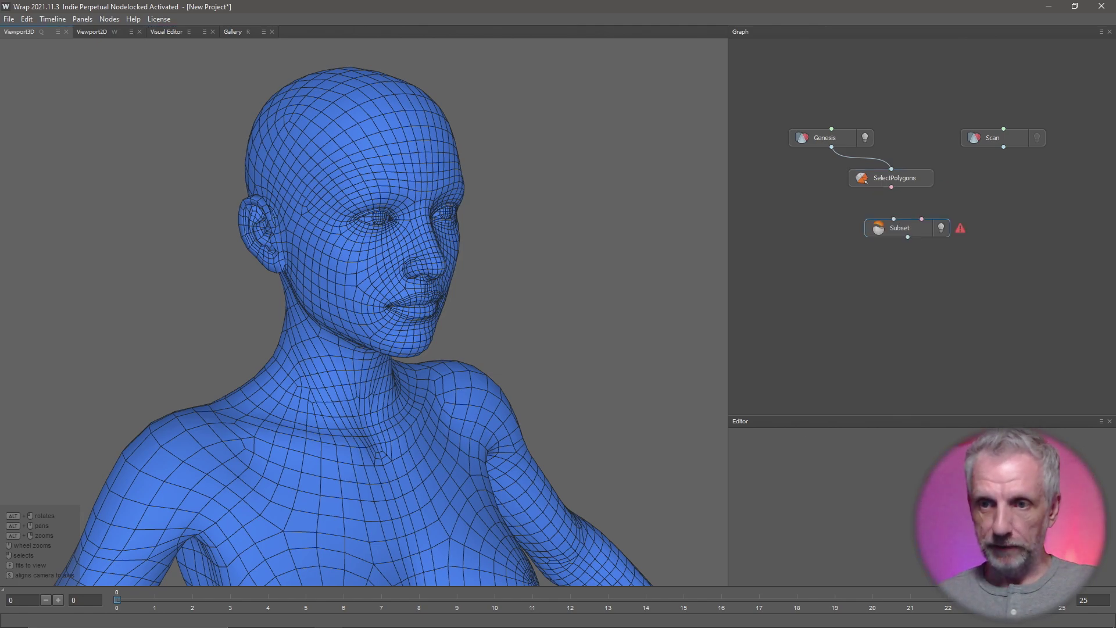
{"action": "left_click", "coordinate": [864, 228]}
{"action": "left_click_drag", "start_coordinate": [864, 228], "coordinate": [837, 226]}
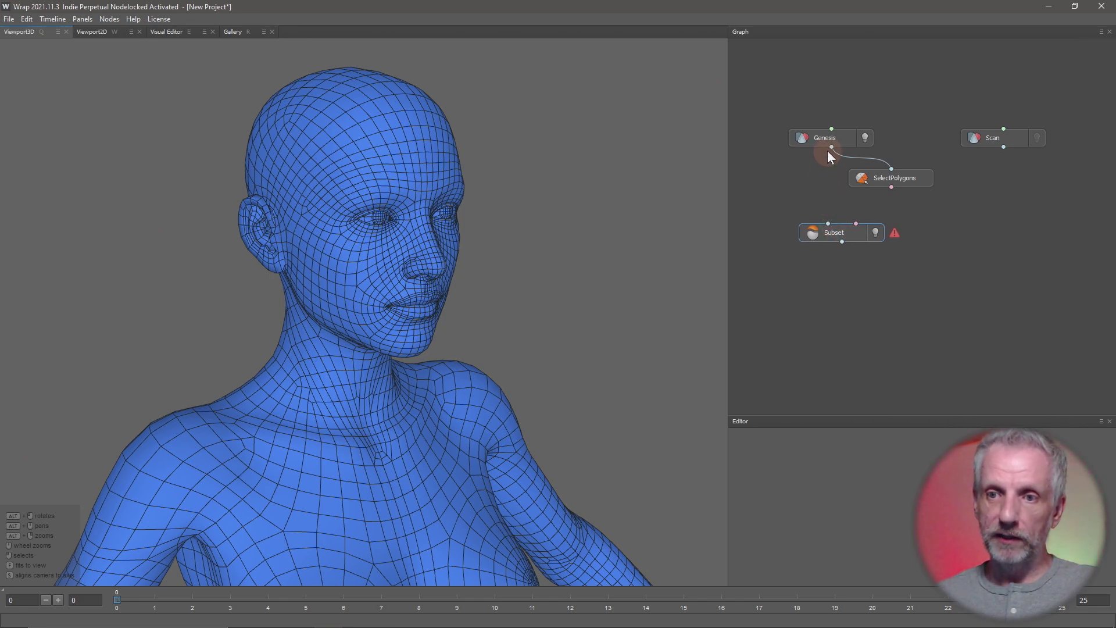
{"action": "left_click_drag", "start_coordinate": [827, 151], "coordinate": [832, 218]}
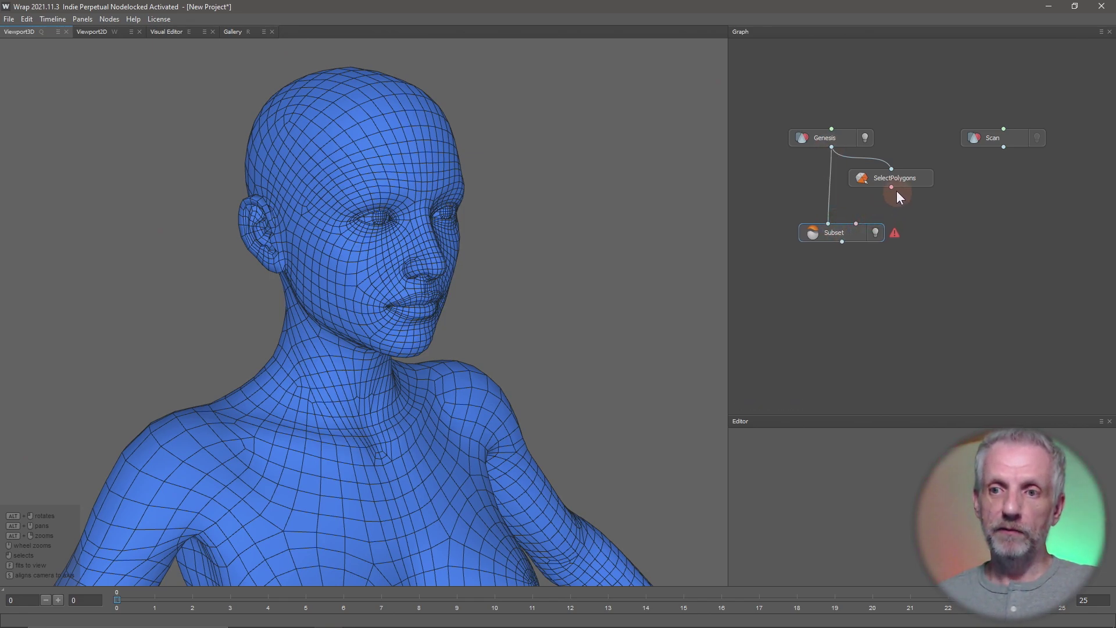
{"action": "left_click_drag", "start_coordinate": [891, 186], "coordinate": [854, 223]}
Step: Open the SelectPolygons node in the Visual Editor and set its display mode to Materials
{"action": "left_click", "coordinate": [924, 179]}
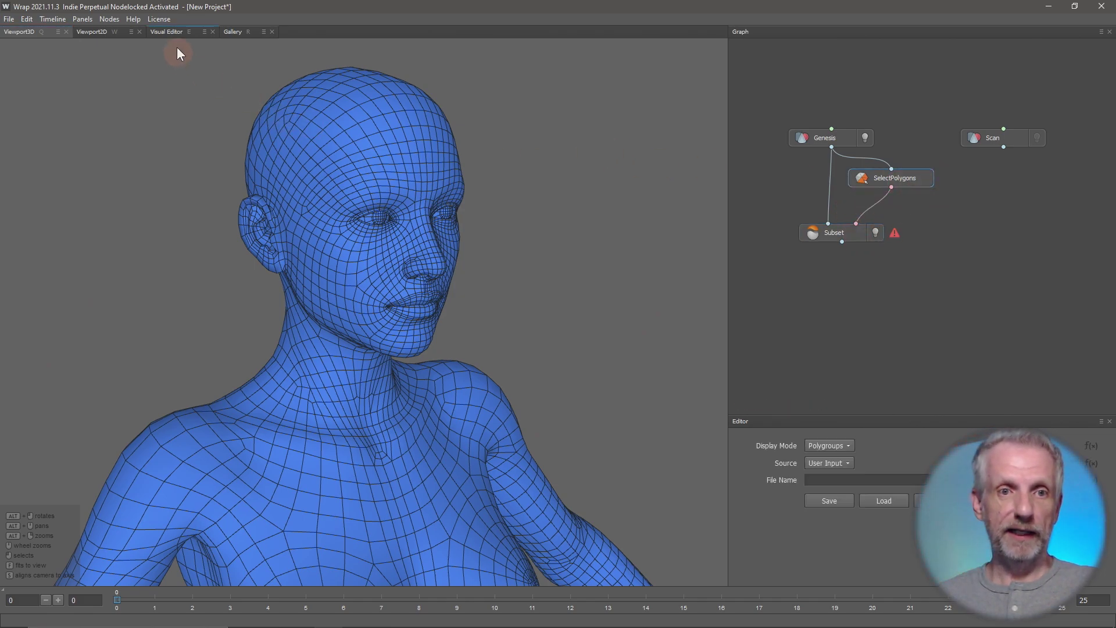
{"action": "left_click", "coordinate": [169, 31]}
{"action": "scroll", "coordinate": [297, 214], "scroll_direction": "down", "scroll_amount": 5}
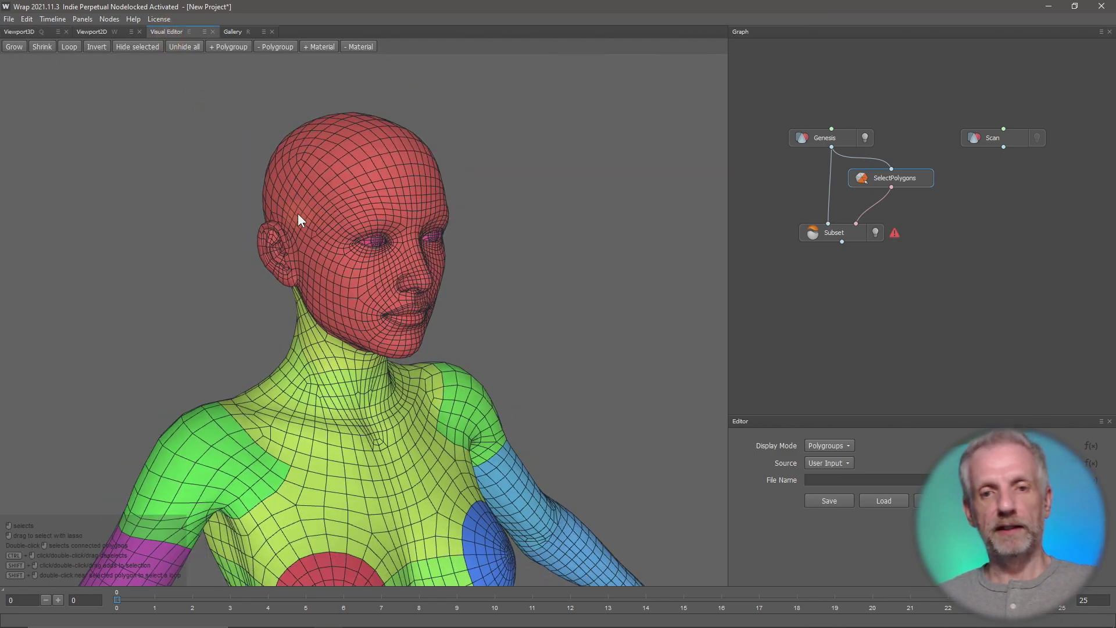
{"action": "middle_click_drag", "start_coordinate": [327, 277], "coordinate": [318, 190]}
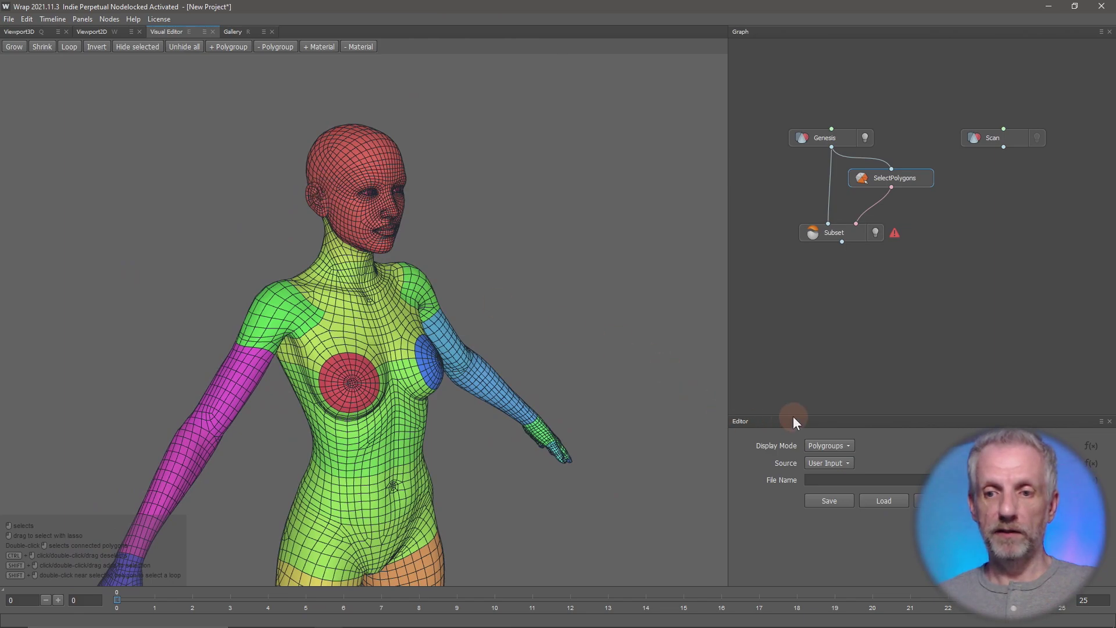
{"action": "left_click", "coordinate": [842, 445]}
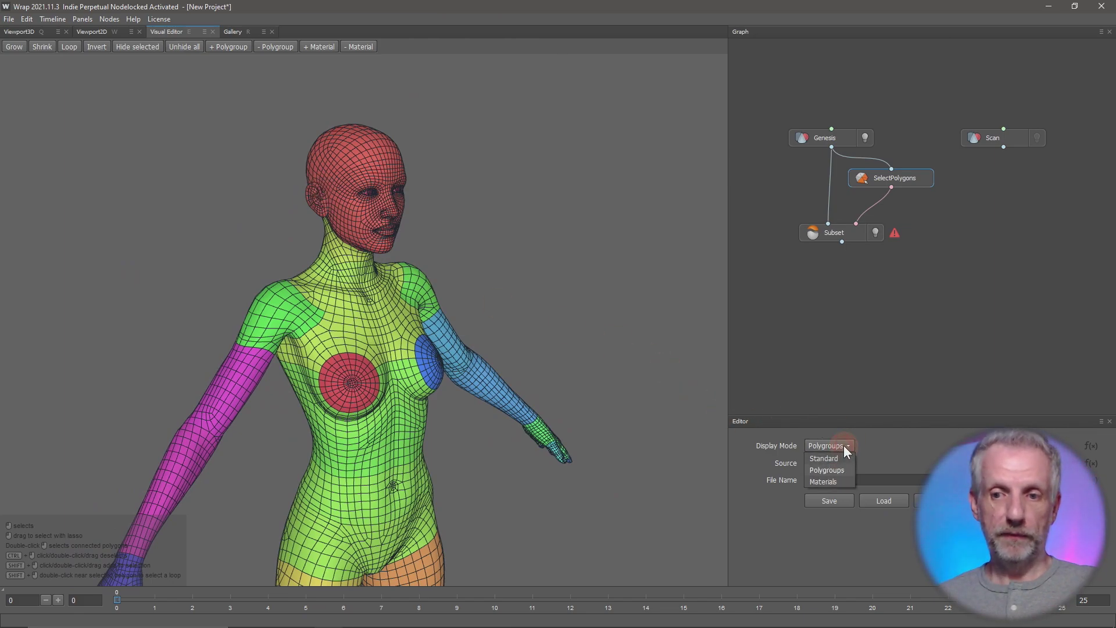
{"action": "left_click", "coordinate": [845, 477]}
{"action": "middle_click_drag", "start_coordinate": [663, 411], "coordinate": [593, 353]}
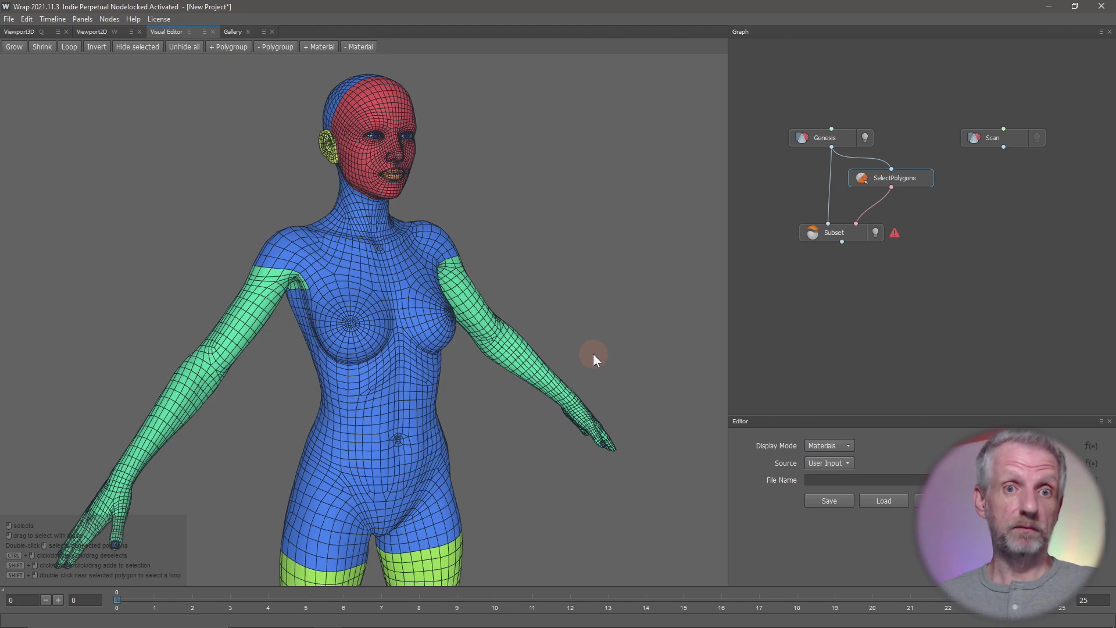
Step: Add the Torso, Face, Lips, Ears and Legs materials to the polygon selection on the Genesis mesh
{"action": "left_click", "coordinate": [326, 48]}
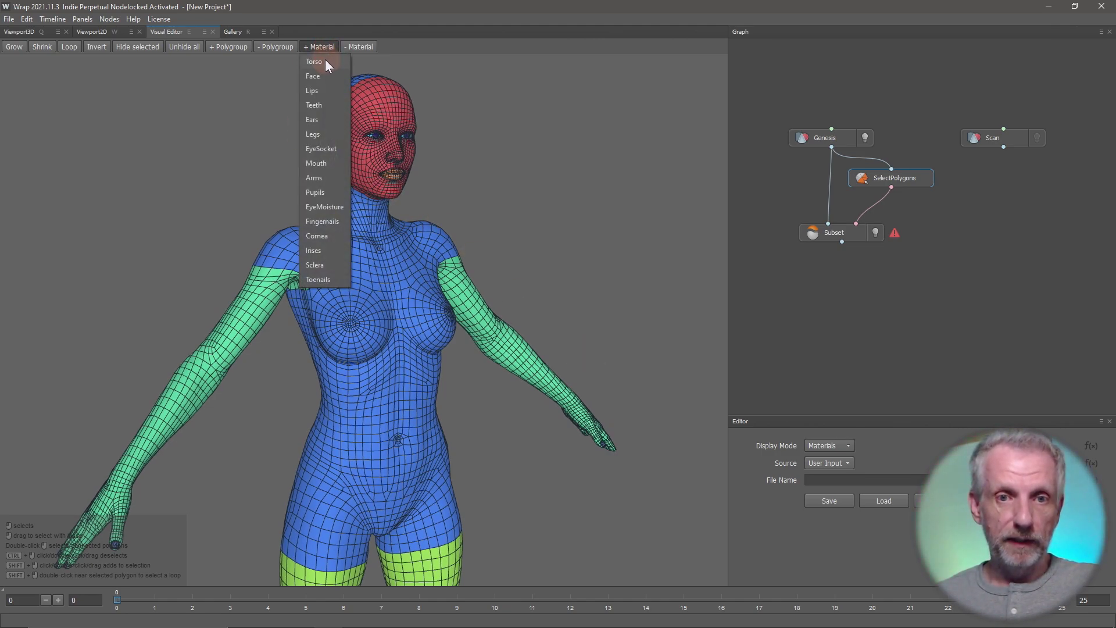
{"action": "left_click", "coordinate": [325, 60]}
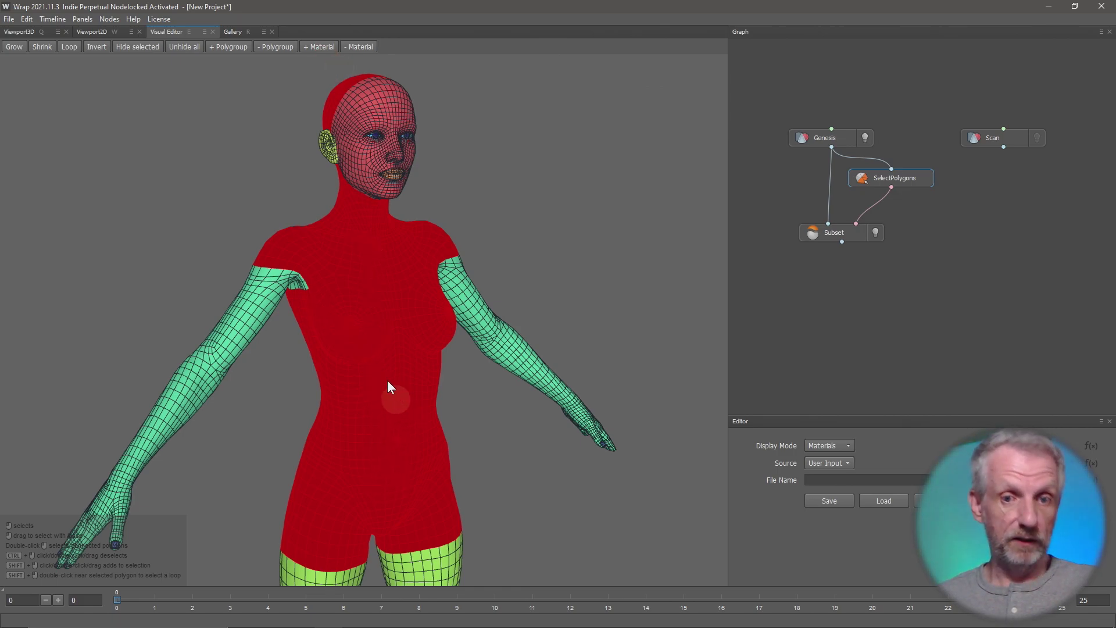
{"action": "left_click", "coordinate": [328, 46]}
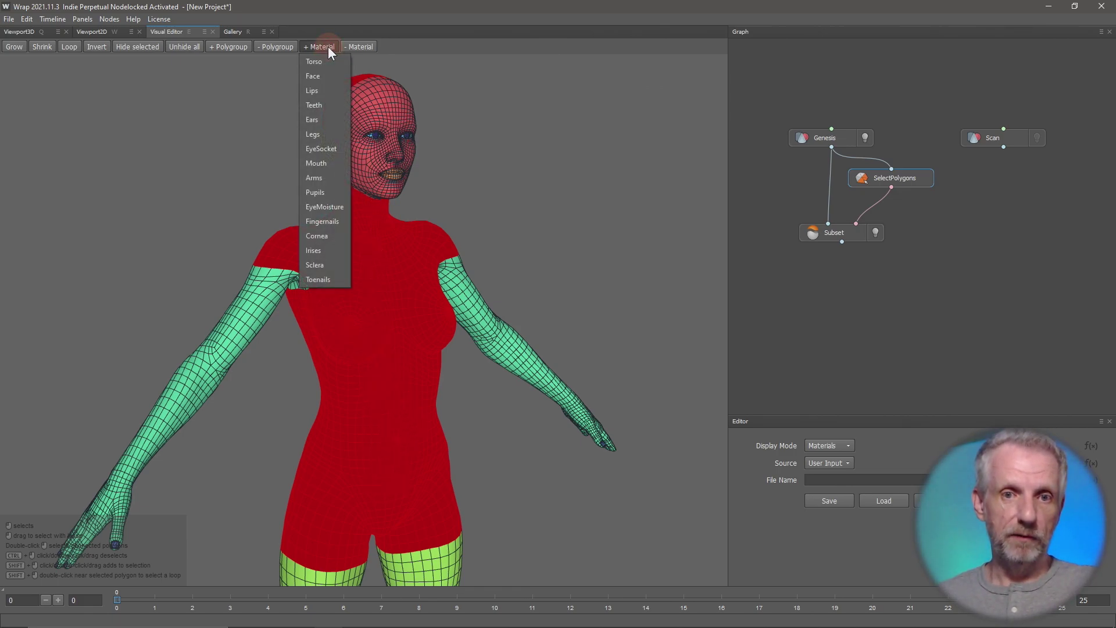
{"action": "left_click", "coordinate": [327, 75]}
{"action": "left_click", "coordinate": [326, 47]}
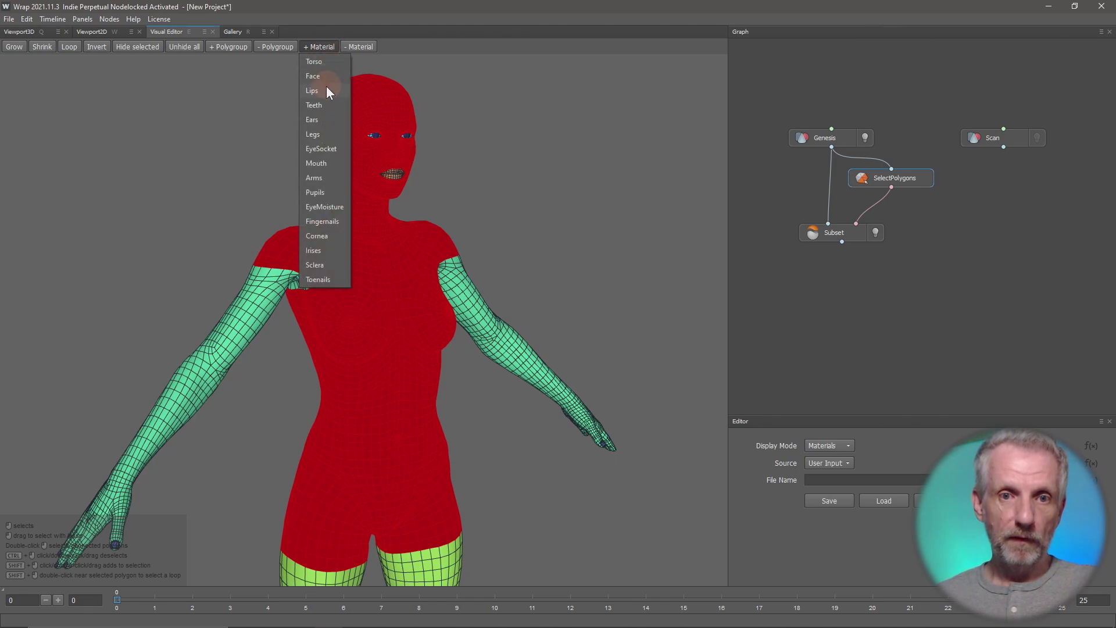
{"action": "left_click", "coordinate": [323, 89]}
{"action": "left_click", "coordinate": [326, 47]}
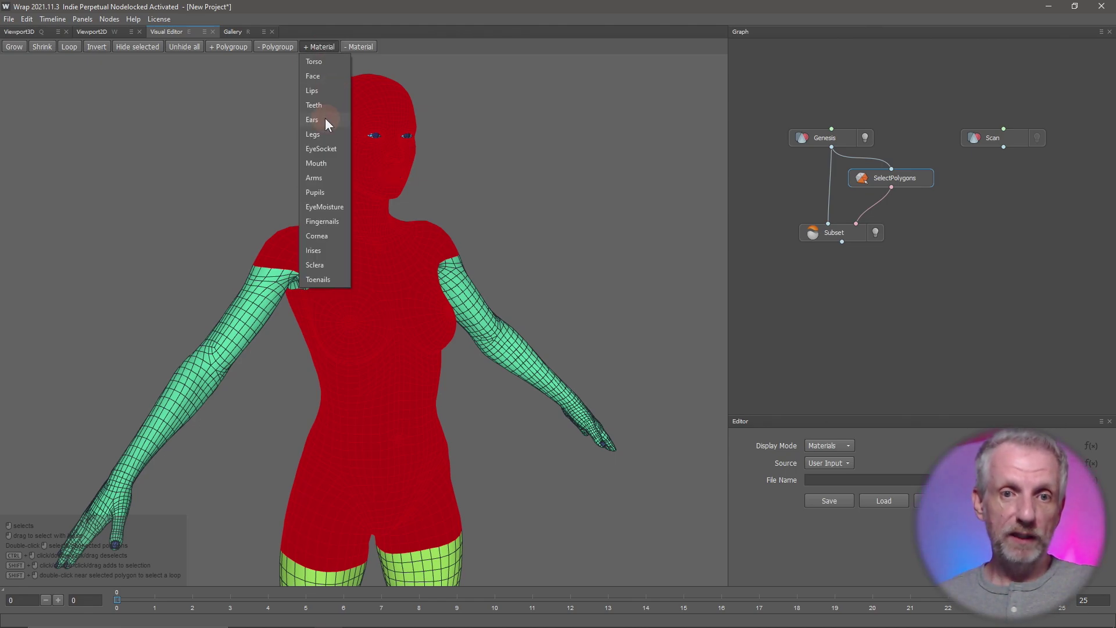
{"action": "left_click", "coordinate": [326, 118]}
{"action": "left_click", "coordinate": [397, 305]}
{"action": "mouse_move", "coordinate": [396, 305]}
{"action": "left_mouse_down"}
{"action": "mouse_move", "coordinate": [214, 305]}
{"action": "mouse_move", "coordinate": [393, 302]}
{"action": "left_mouse_up"}
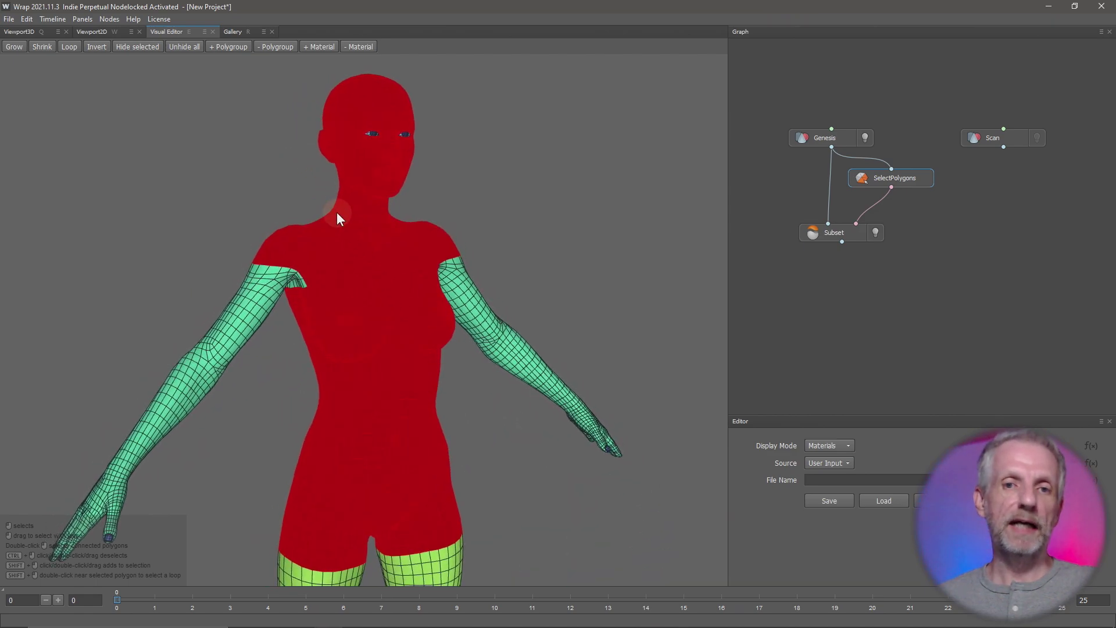
{"action": "left_click", "coordinate": [321, 47]}
{"action": "left_click", "coordinate": [329, 135]}
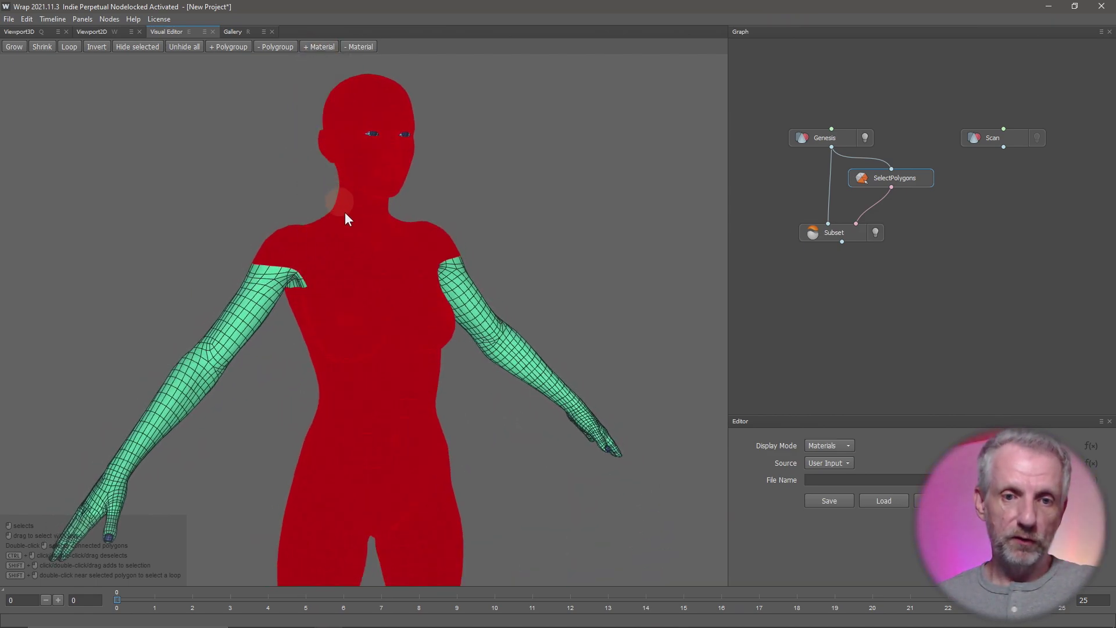
Step: Add the Arms material to the polygon selection on the Genesis mesh and check the coverage from the side
{"action": "scroll", "coordinate": [365, 268], "scroll_direction": "down", "scroll_amount": 2}
{"action": "middle_click_drag", "start_coordinate": [369, 273], "coordinate": [378, 218]}
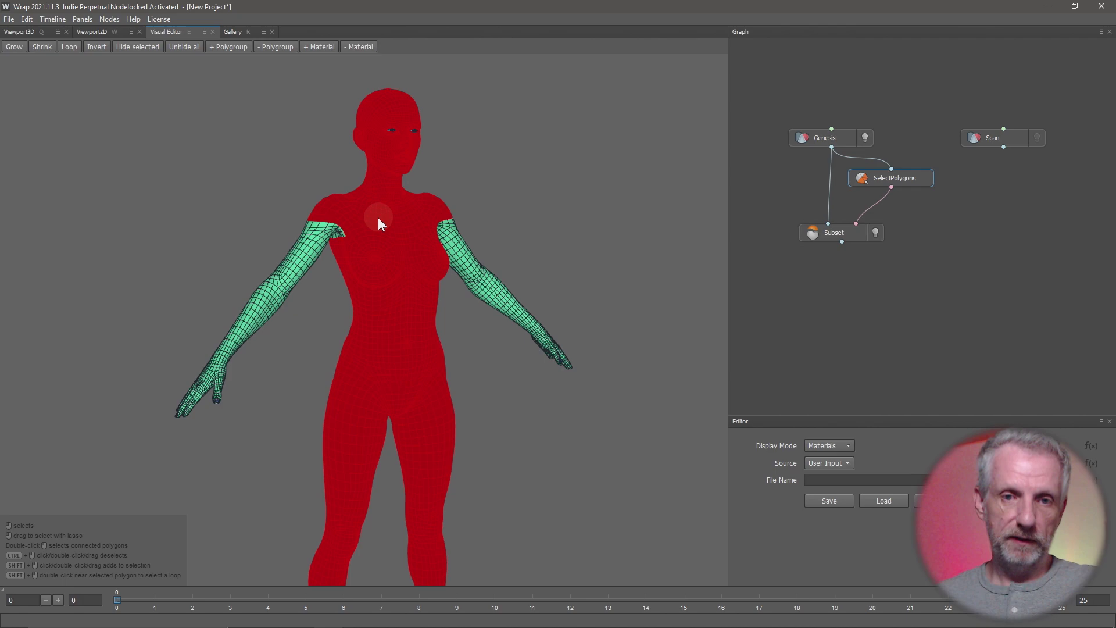
{"action": "left_click", "coordinate": [325, 47]}
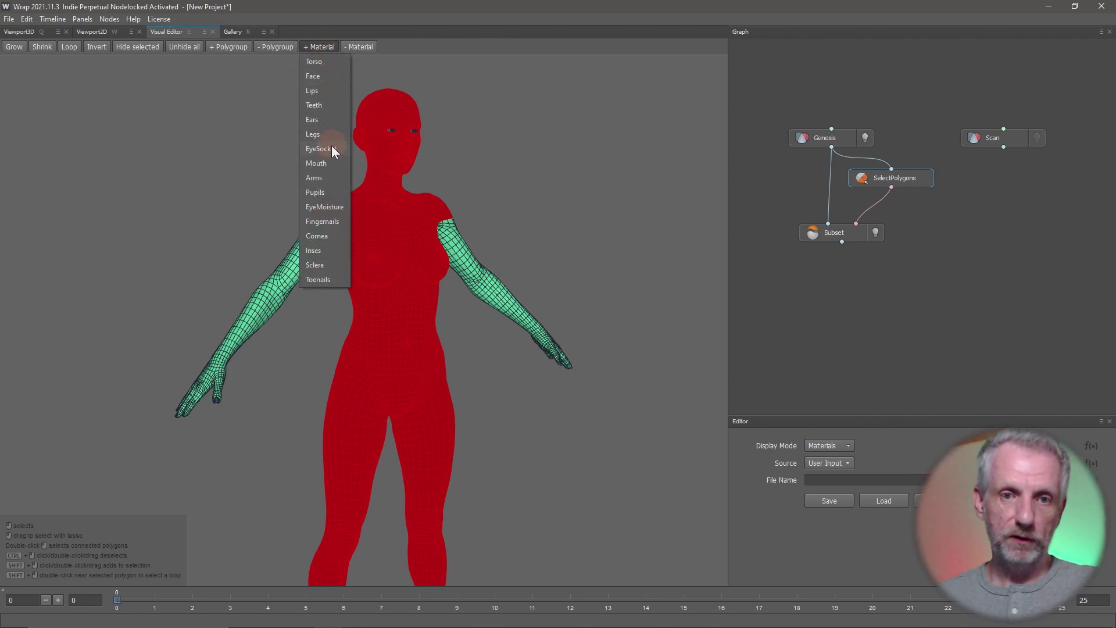
{"action": "left_click", "coordinate": [333, 177]}
{"action": "middle_click_drag", "start_coordinate": [365, 281], "coordinate": [486, 304]}
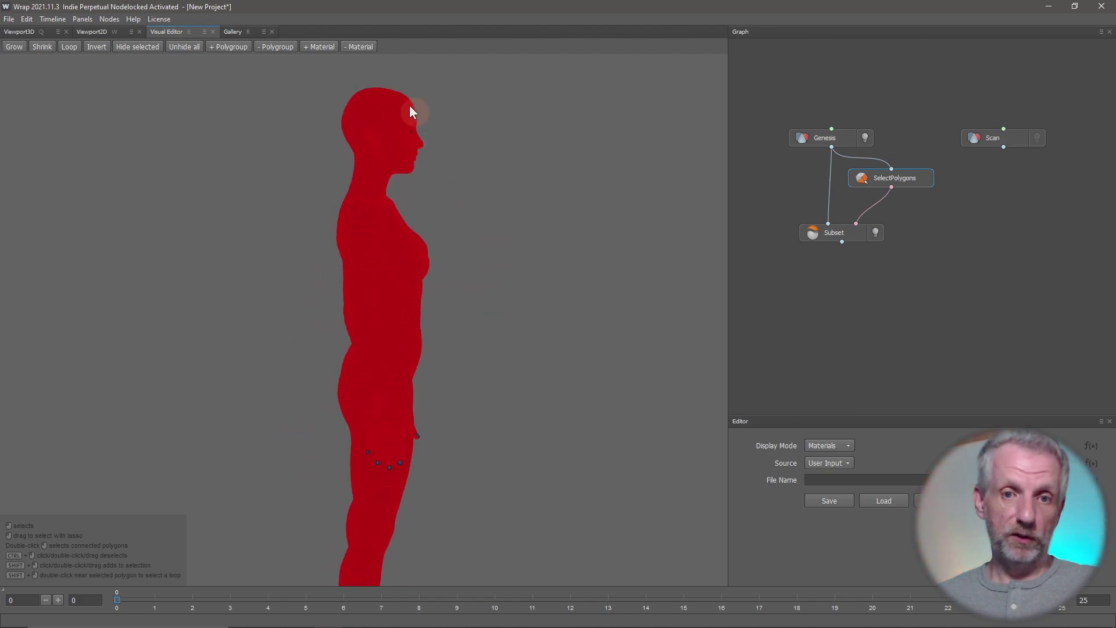
{"action": "middle_click_drag", "start_coordinate": [375, 235], "coordinate": [284, 294]}
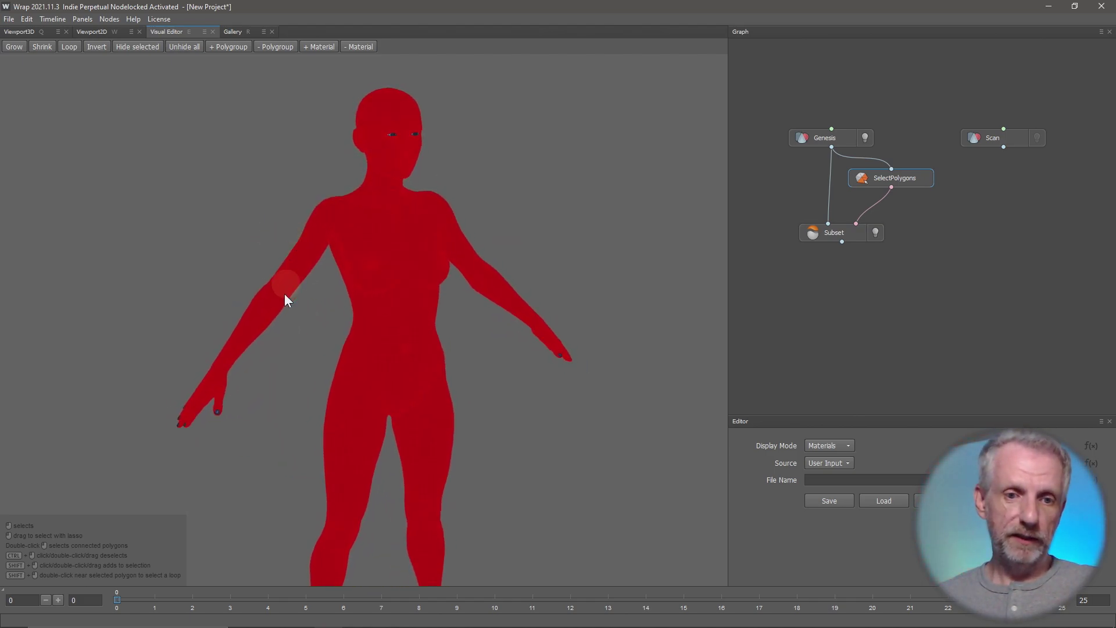
Step: Add the Toenails and Fingernails materials to the polygon selection on the Genesis mesh
{"action": "middle_click_drag", "start_coordinate": [304, 337], "coordinate": [331, 252]}
{"action": "left_click", "coordinate": [325, 49]}
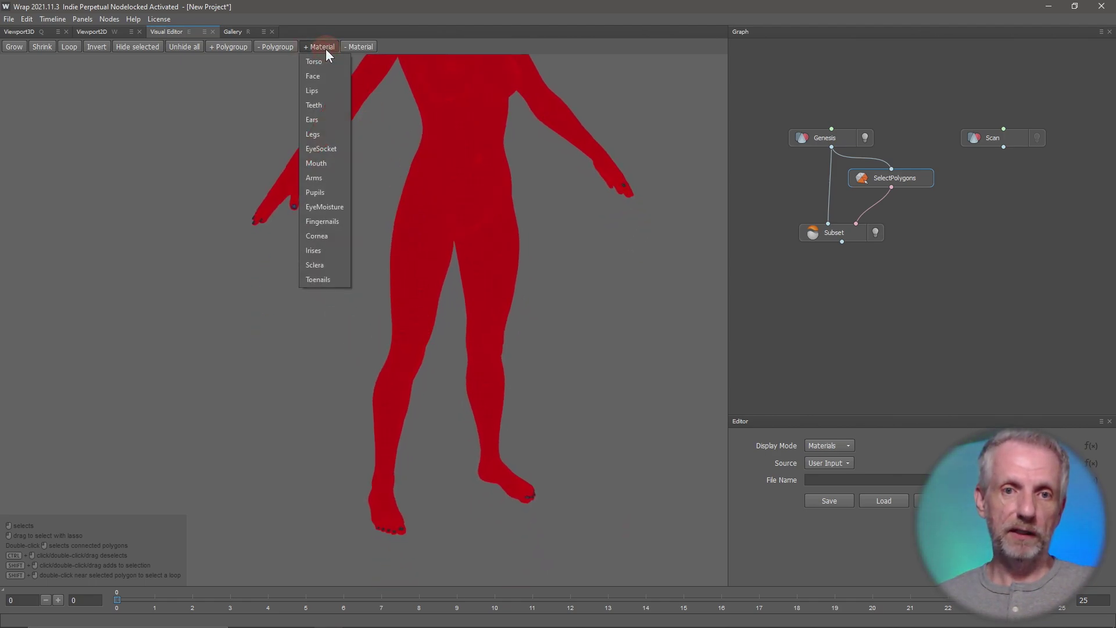
{"action": "left_click", "coordinate": [336, 279]}
{"action": "middle_click_drag", "start_coordinate": [358, 255], "coordinate": [357, 102]}
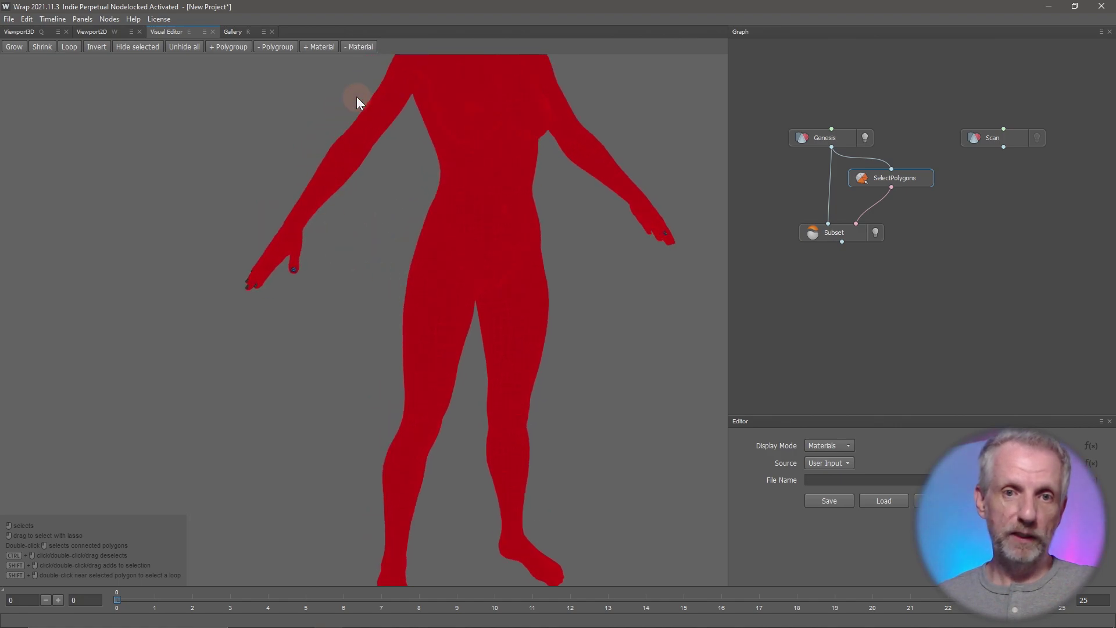
{"action": "left_click", "coordinate": [325, 47]}
{"action": "left_click", "coordinate": [316, 221]}
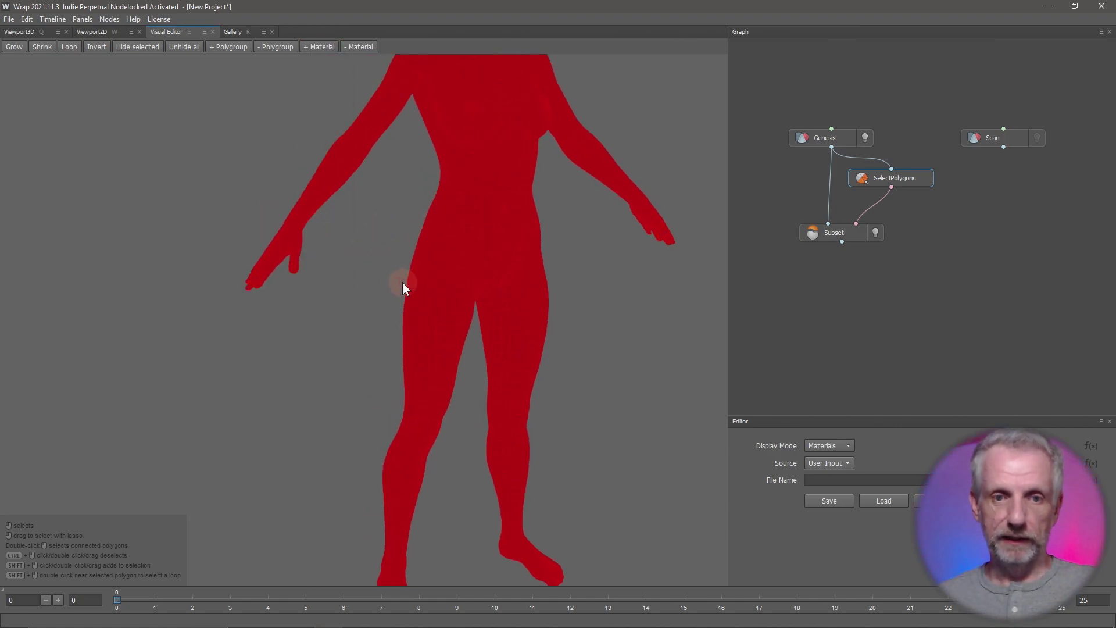
{"action": "scroll", "coordinate": [402, 281], "scroll_direction": "down", "scroll_amount": 5}
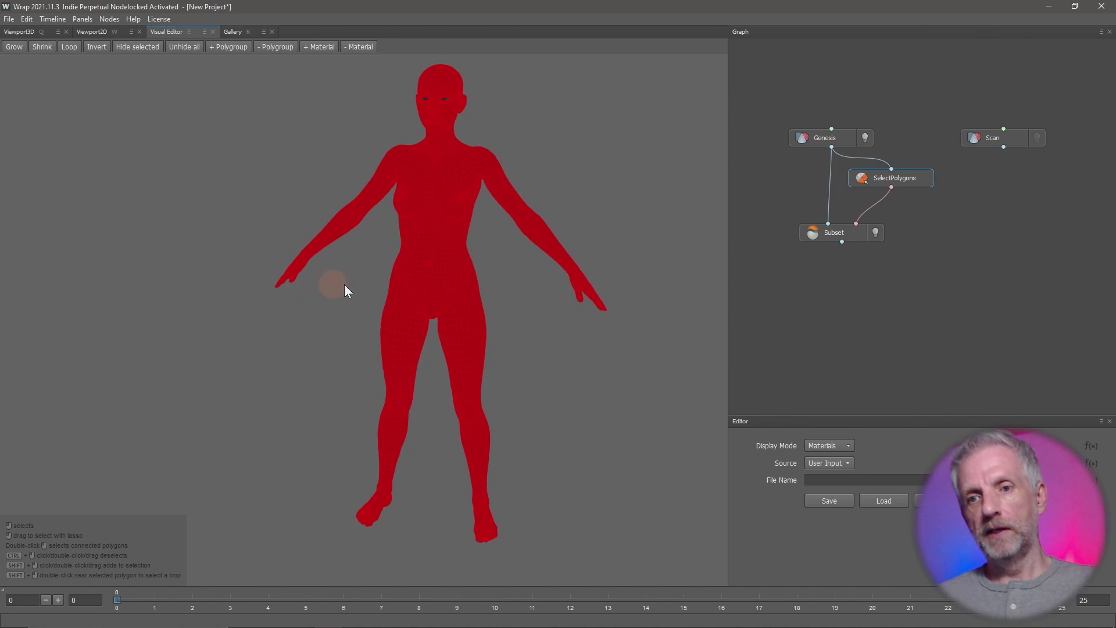
{"action": "middle_click_drag", "start_coordinate": [344, 285], "coordinate": [414, 283]}
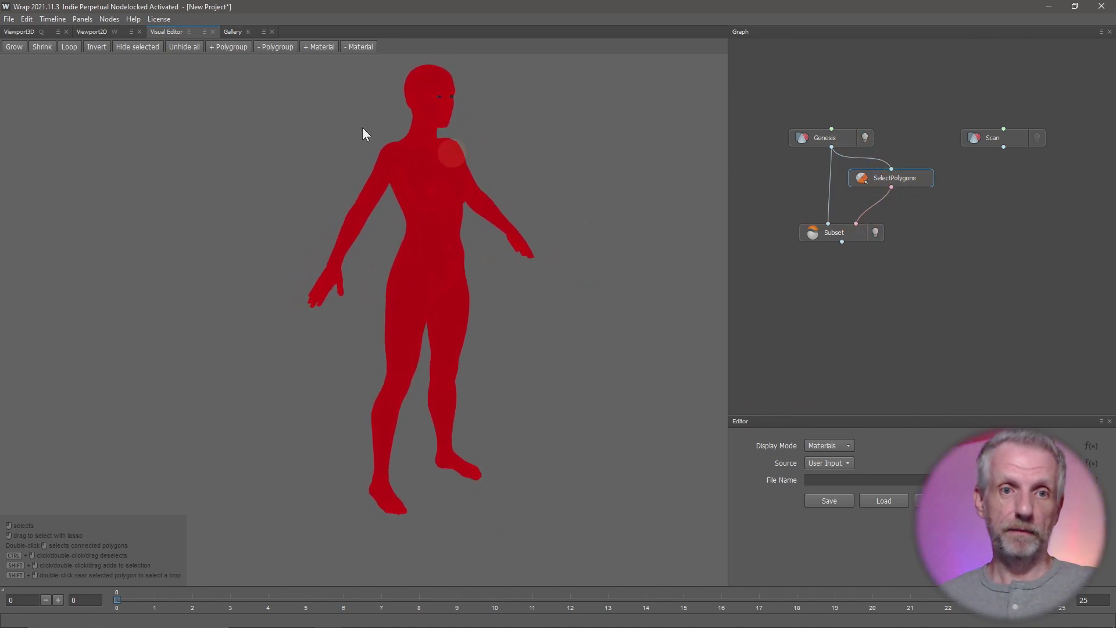
Step: Switch to the 3D viewport and hide the Genesis node so only the Subset geometry is displayed
{"action": "left_click", "coordinate": [23, 31]}
{"action": "left_click", "coordinate": [92, 86]}
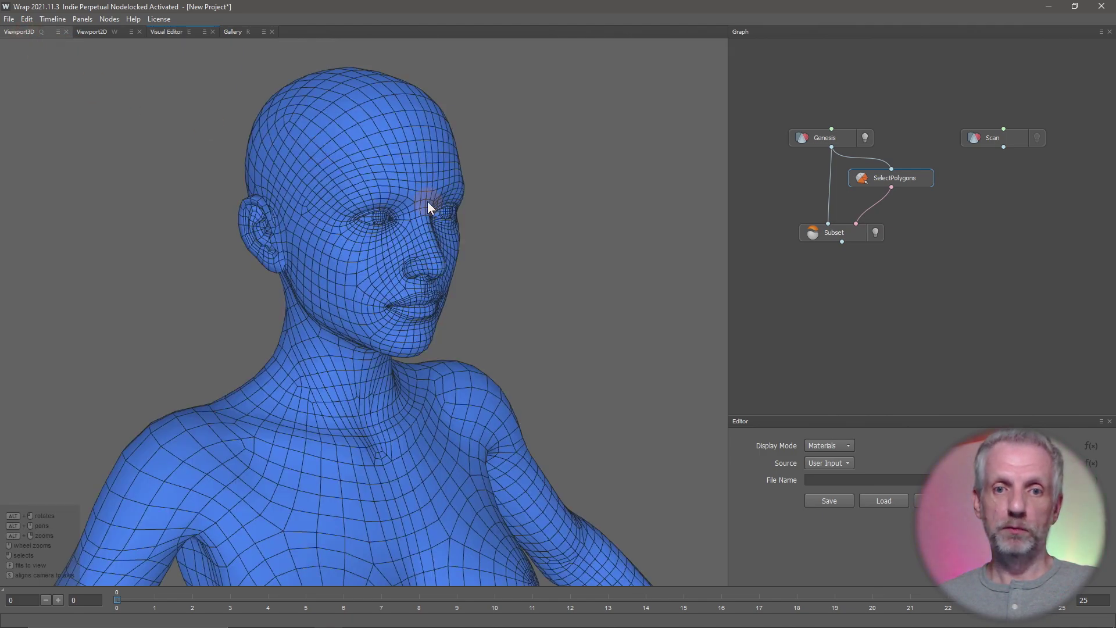
{"action": "scroll", "coordinate": [427, 201], "scroll_direction": "down", "scroll_amount": 6}
{"action": "scroll", "coordinate": [428, 202], "scroll_direction": "up", "scroll_amount": 2}
{"action": "left_click_drag", "start_coordinate": [413, 267], "coordinate": [396, 326], "text": "alt"}
{"action": "scroll", "coordinate": [355, 289], "scroll_direction": "up", "scroll_amount": 2}
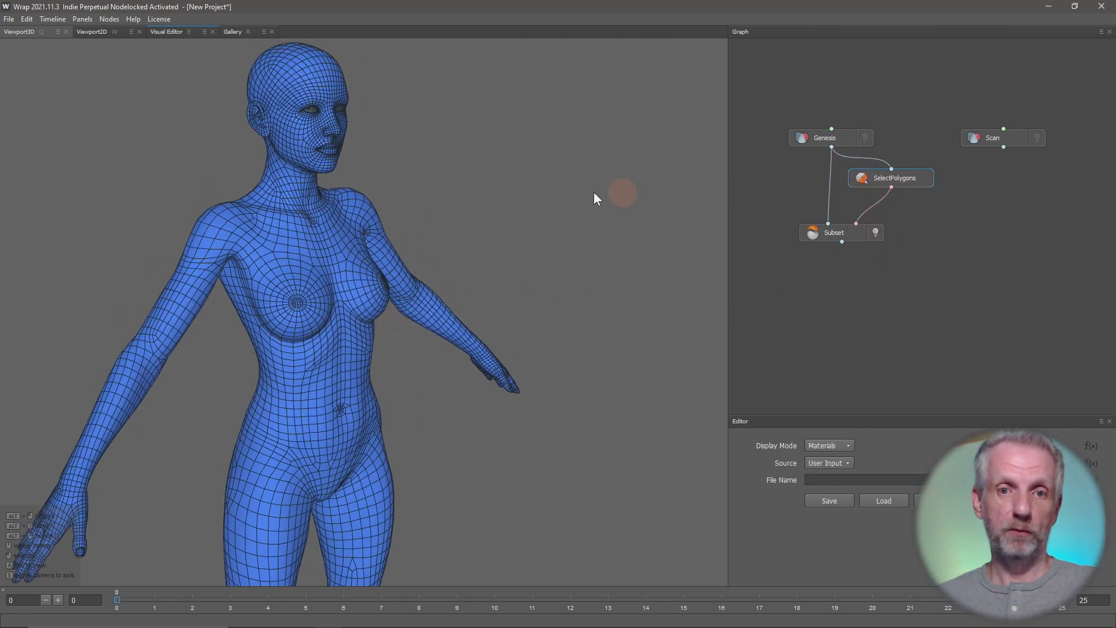
Step: Examine the subset mesh's head and eye openings, followed by the full body
{"action": "scroll", "coordinate": [532, 186], "scroll_direction": "up", "scroll_amount": 3}
{"action": "middle_click_drag", "start_coordinate": [528, 199], "coordinate": [547, 372], "text": "alt"}
{"action": "scroll", "coordinate": [547, 371], "scroll_direction": "up", "scroll_amount": 2}
{"action": "left_click_drag", "start_coordinate": [546, 371], "coordinate": [511, 338], "text": "alt"}
{"action": "scroll", "coordinate": [511, 338], "scroll_direction": "down", "scroll_amount": 5}
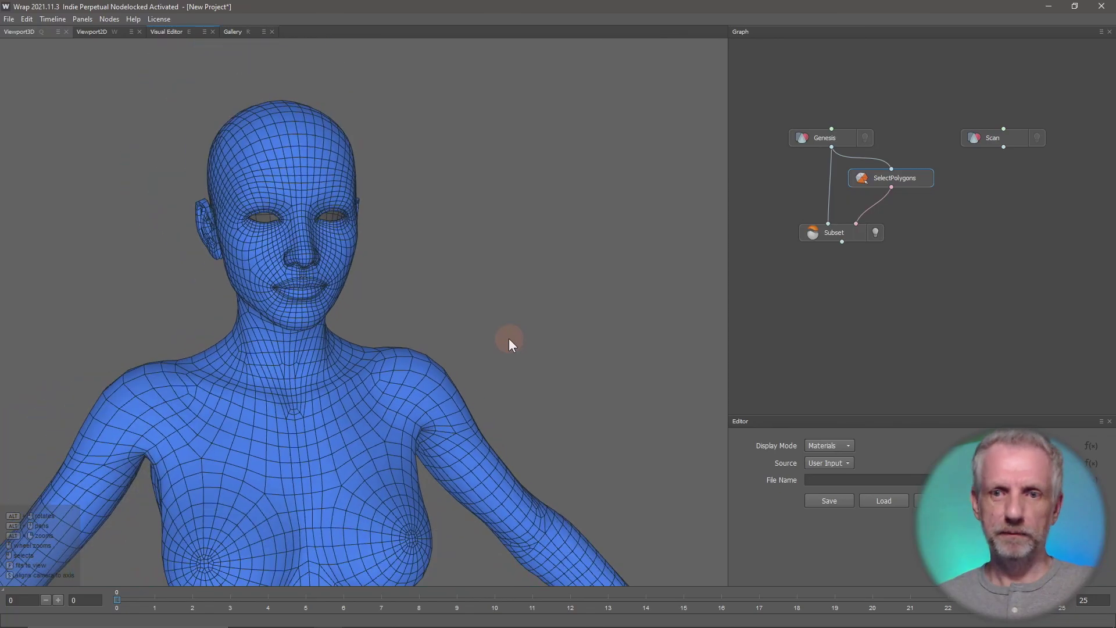
{"action": "middle_click_drag", "start_coordinate": [525, 301], "coordinate": [519, 126], "text": "alt"}
{"action": "scroll", "coordinate": [507, 235], "scroll_direction": "down", "scroll_amount": 3}
{"action": "scroll", "coordinate": [512, 155], "scroll_direction": "down", "scroll_amount": 1}
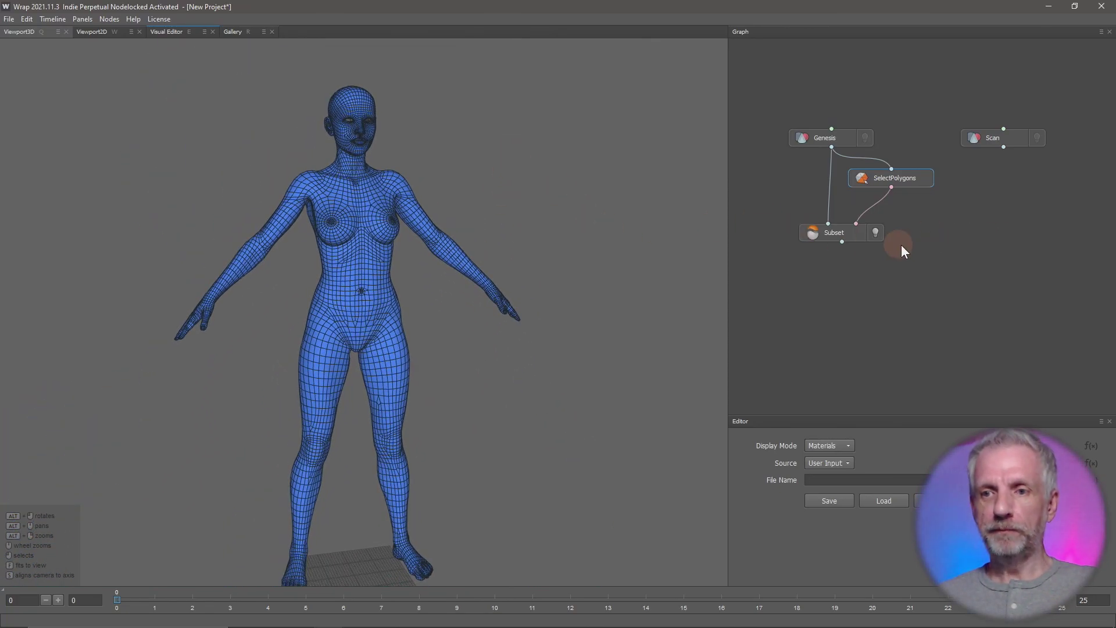
Step: Display the Scan alongside the subset mesh and add a Wrapping node below the Subset node in the graph
{"action": "left_click", "coordinate": [1038, 138]}
{"action": "left_click_drag", "start_coordinate": [628, 324], "coordinate": [559, 341], "text": "alt"}
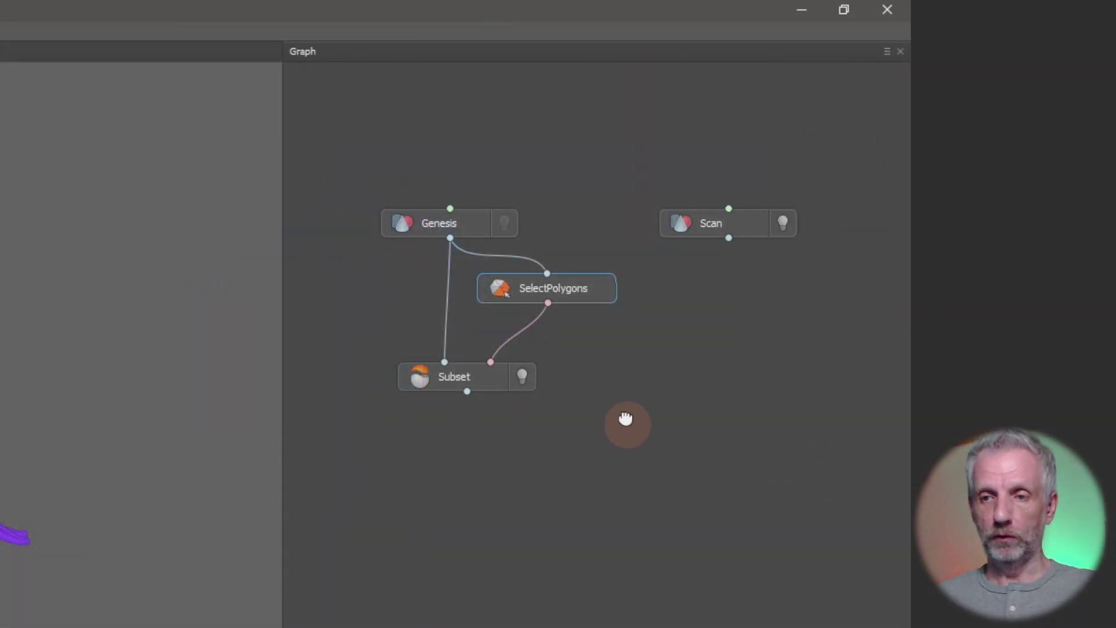
{"action": "middle_click_drag", "start_coordinate": [623, 431], "coordinate": [627, 354]}
{"action": "right_click", "coordinate": [657, 361]}
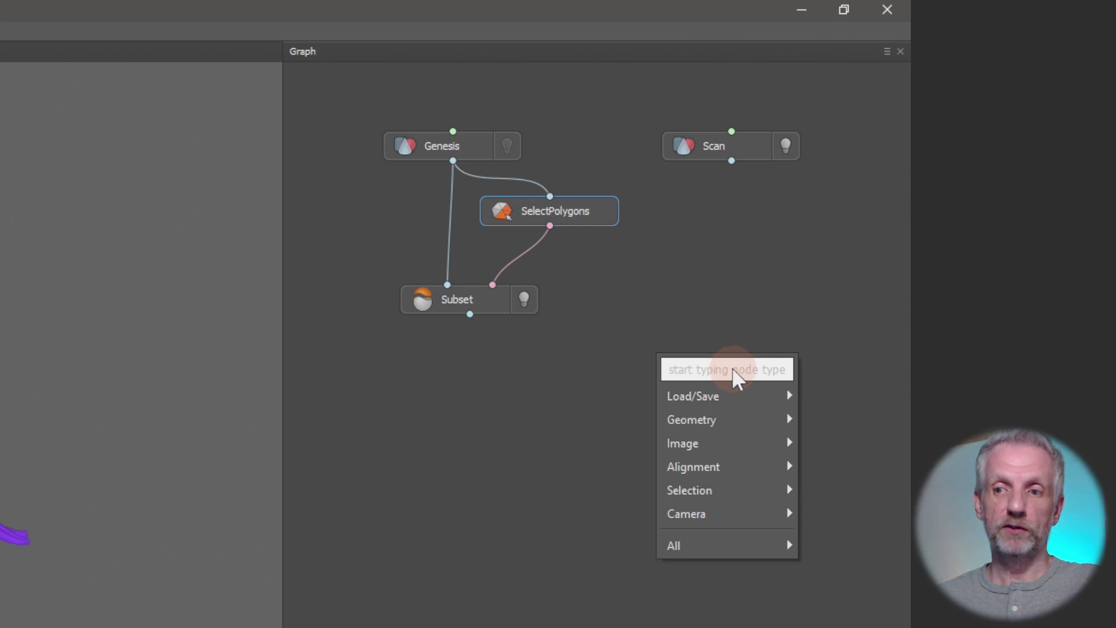
{"action": "type", "text": "wrap"}
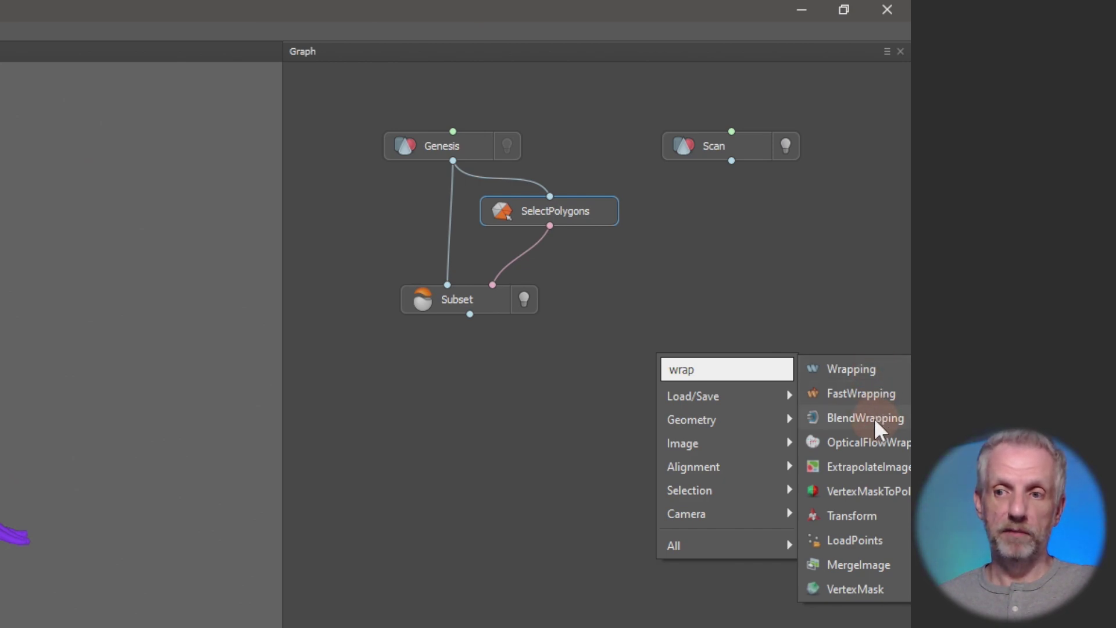
{"action": "left_click", "coordinate": [859, 369]}
{"action": "left_click_drag", "start_coordinate": [668, 353], "coordinate": [611, 431]}
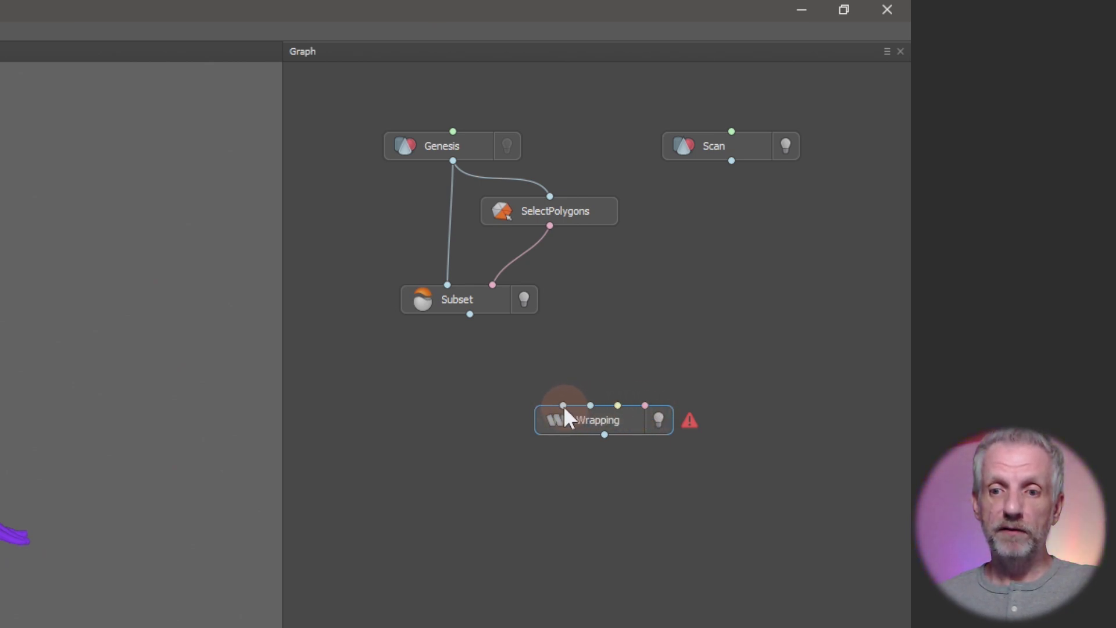
Step: Connect the Subset output to the Wrapping node's first input and the Scan output to its second input
{"action": "left_click_drag", "start_coordinate": [564, 406], "coordinate": [469, 315]}
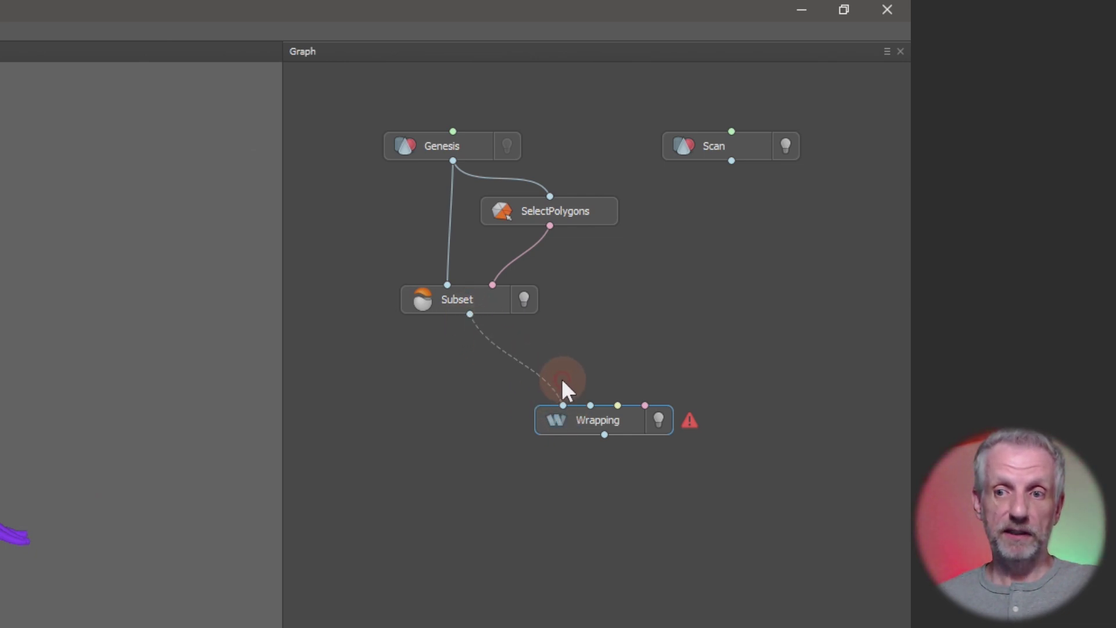
{"action": "left_click_drag", "start_coordinate": [561, 378], "coordinate": [565, 394]}
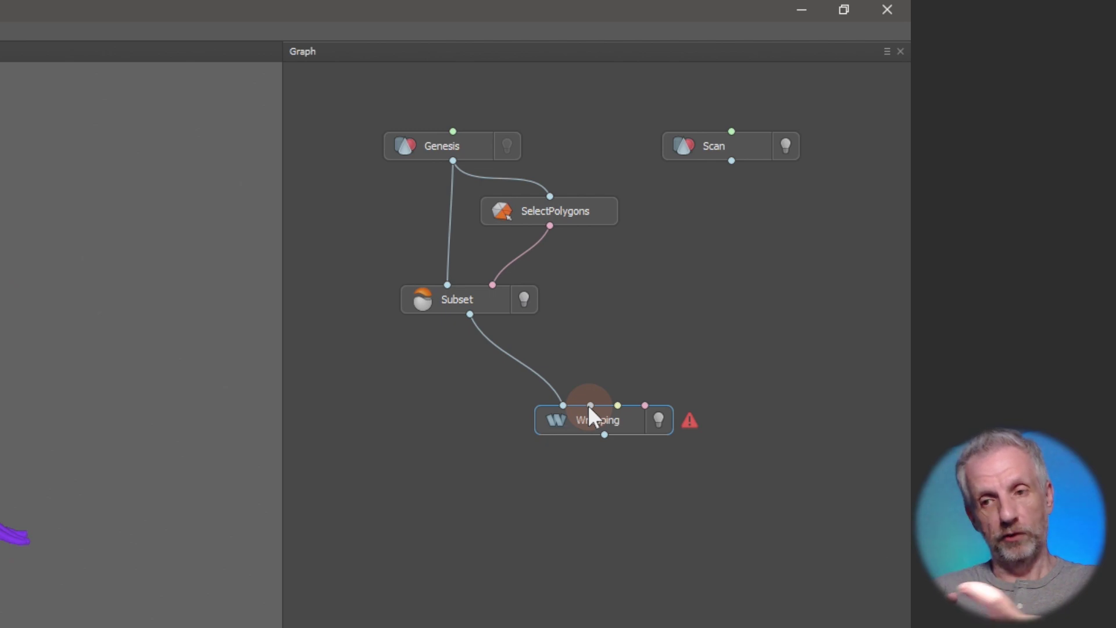
{"action": "left_click_drag", "start_coordinate": [590, 405], "coordinate": [730, 171]}
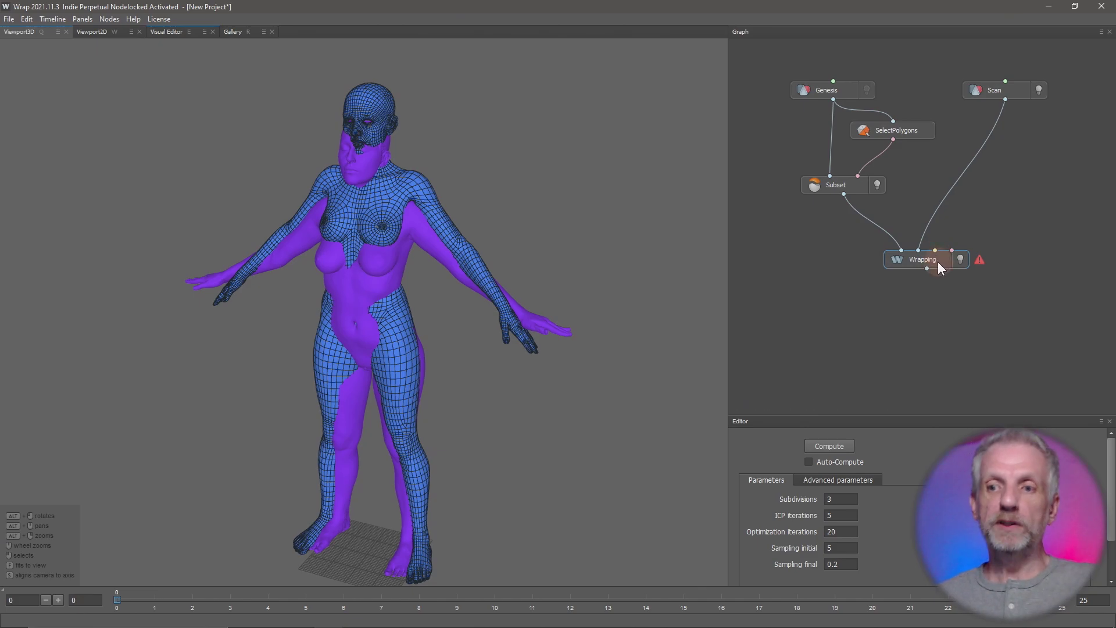
{"action": "left_click_drag", "start_coordinate": [936, 261], "coordinate": [939, 253]}
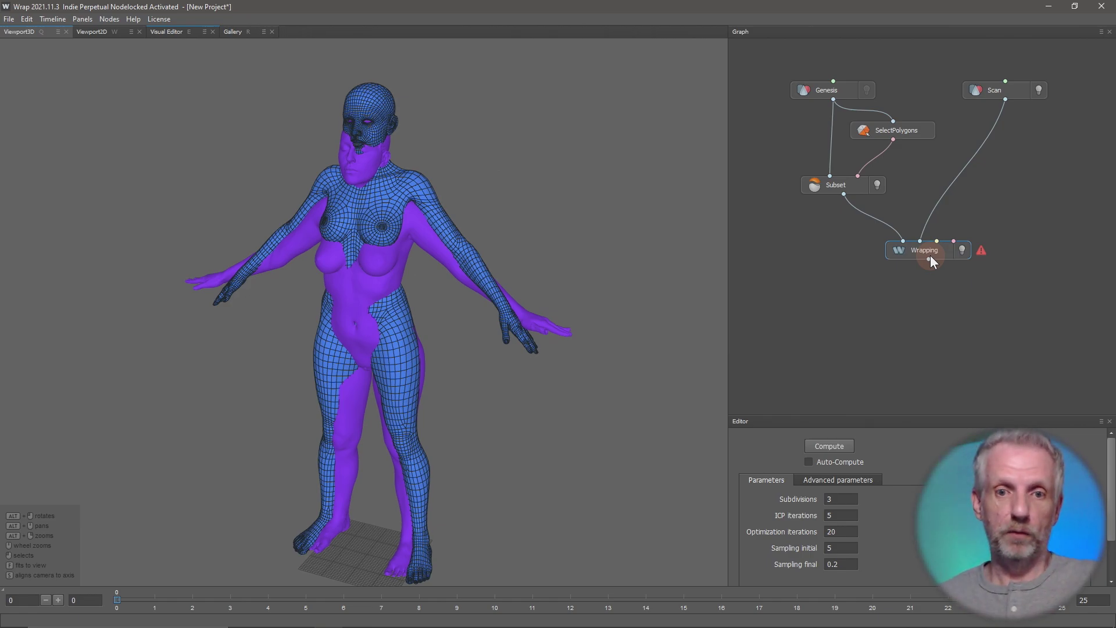
{"action": "left_click_drag", "start_coordinate": [509, 408], "coordinate": [497, 365], "text": "alt"}
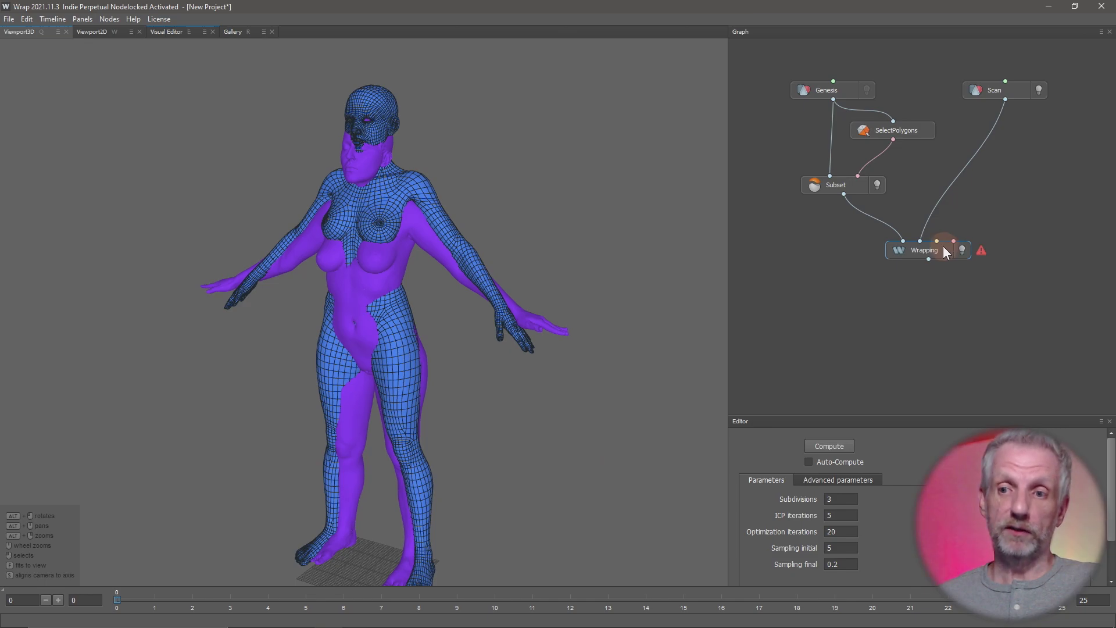
Step: Compute the wrapping with the default parameters and watch its progress in the maximized preview window
{"action": "left_click", "coordinate": [840, 446]}
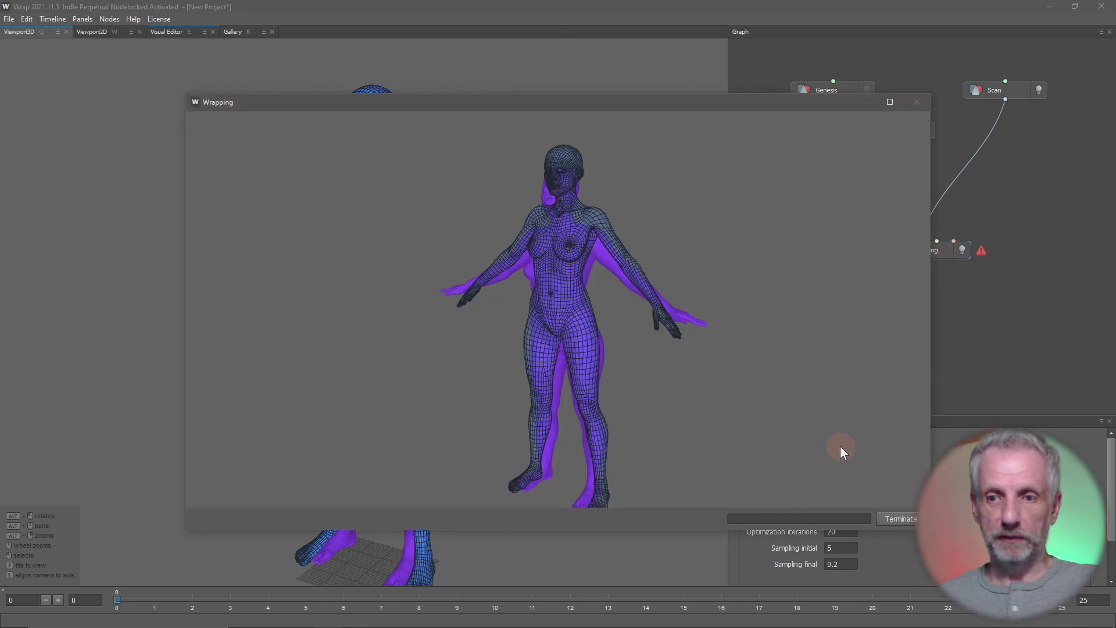
{"action": "left_click", "coordinate": [889, 101]}
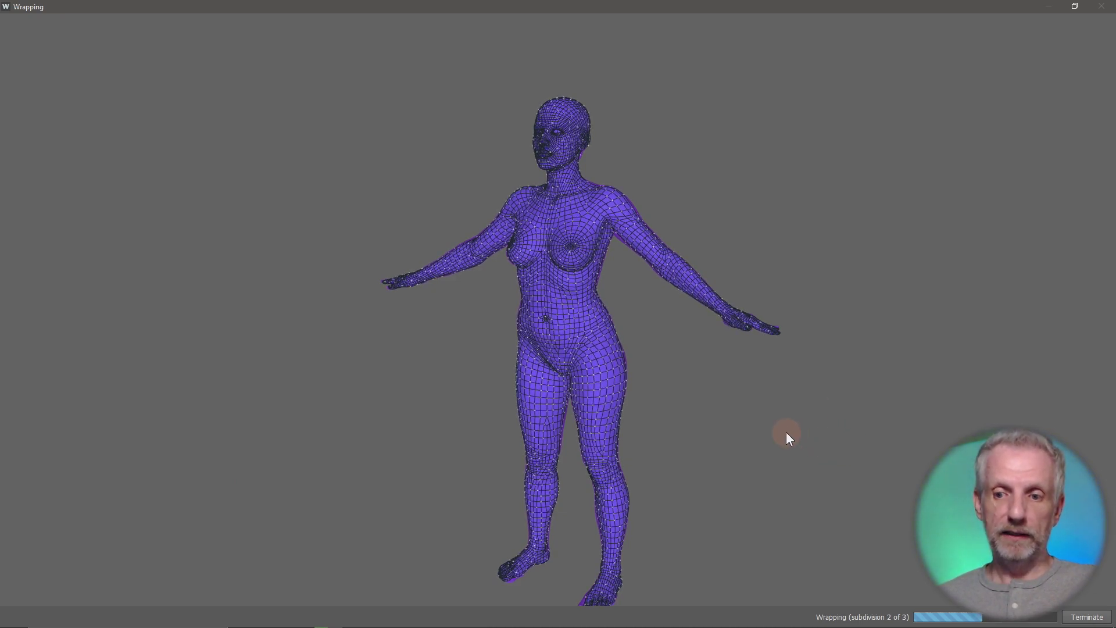
{"action": "left_click_drag", "start_coordinate": [768, 440], "coordinate": [745, 399]}
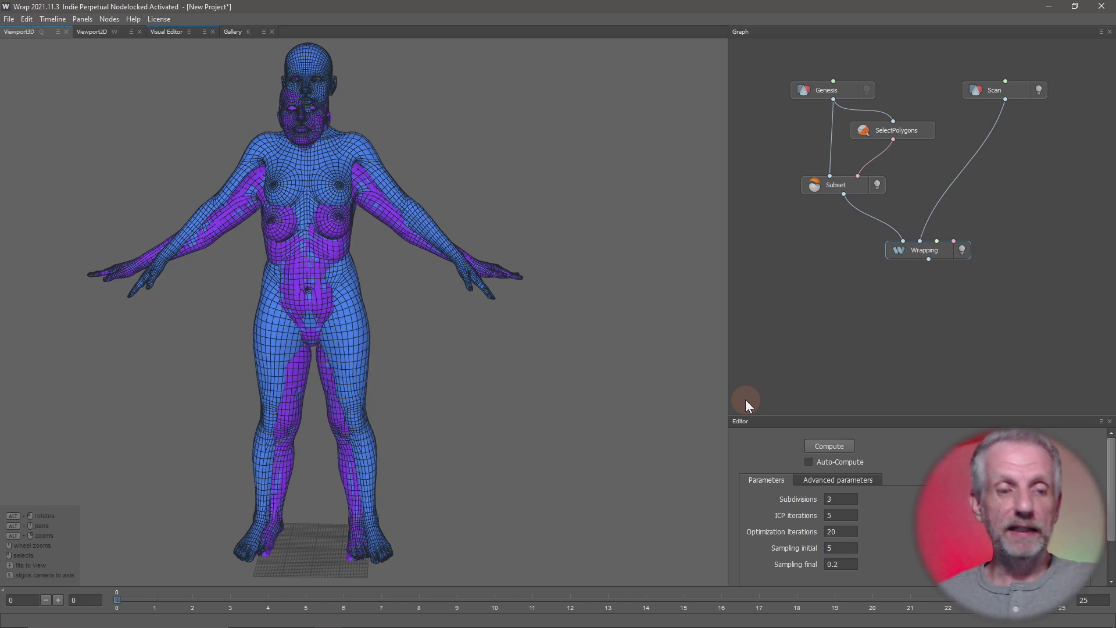
Step: Hide the Scan and Subset geometry so only the Wrapping node's result is displayed in the viewport
{"action": "mouse_move", "coordinate": [396, 320]}
{"action": "left_mouse_down", "text": "alt"}
{"action": "mouse_move", "coordinate": [528, 340]}
{"action": "mouse_move", "coordinate": [293, 331]}
{"action": "mouse_move", "coordinate": [415, 327]}
{"action": "left_mouse_up", "text": "alt"}
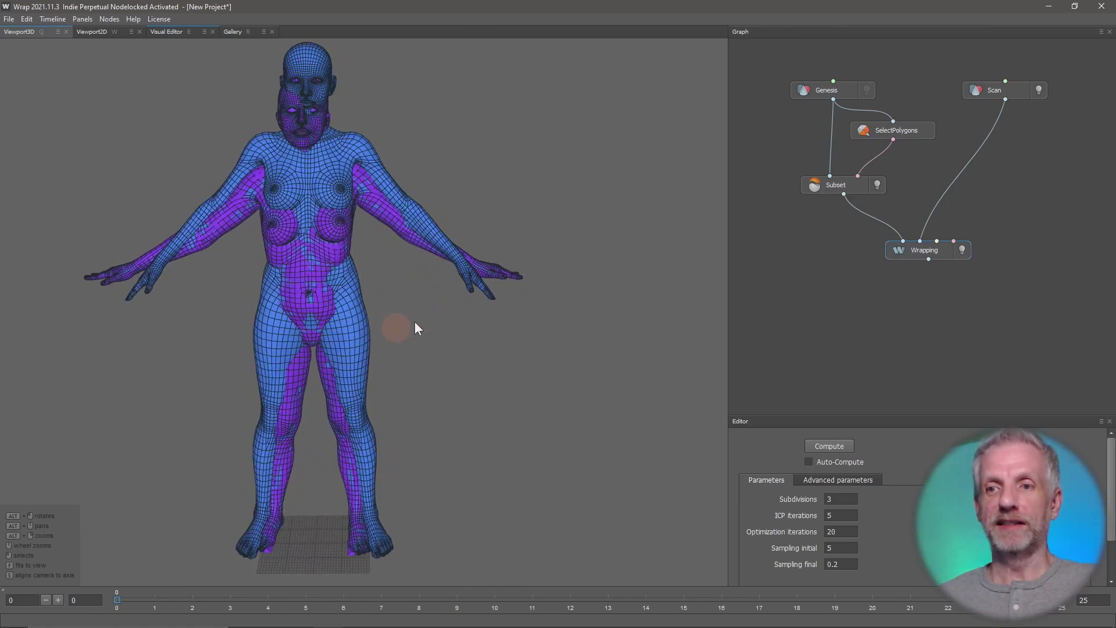
{"action": "left_click", "coordinate": [1038, 89]}
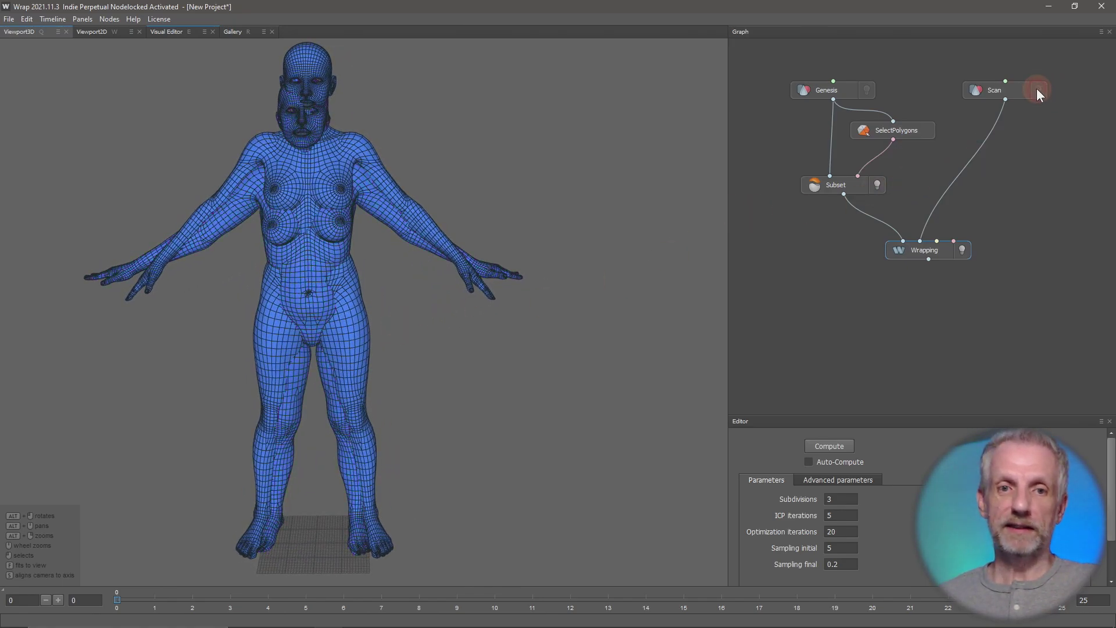
{"action": "left_click", "coordinate": [877, 185]}
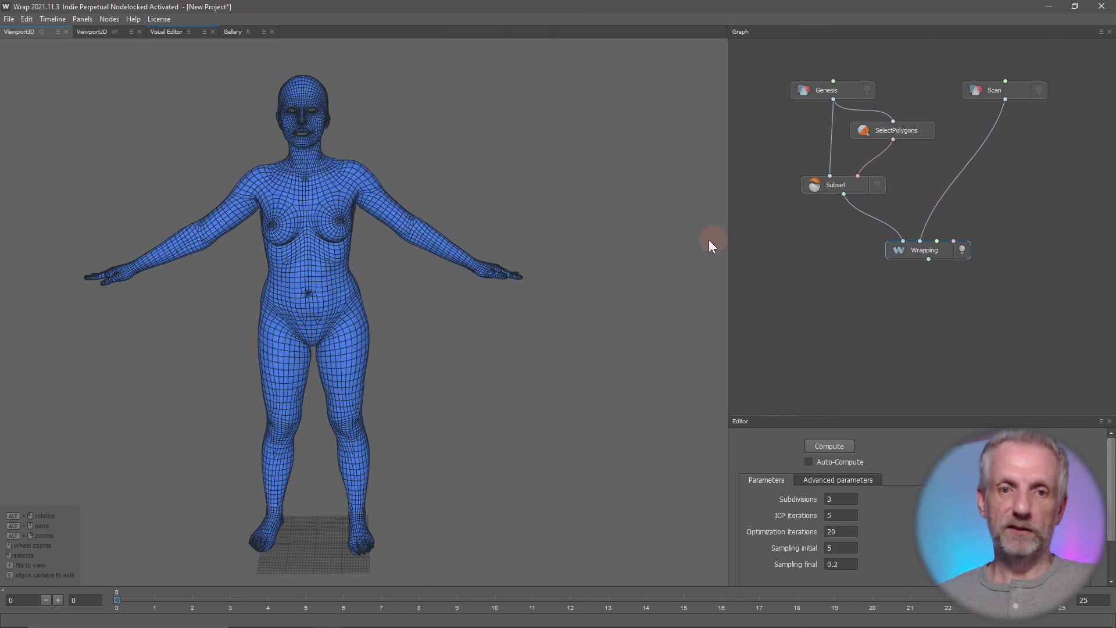
{"action": "left_click", "coordinate": [963, 250]}
{"action": "left_click", "coordinate": [963, 250]}
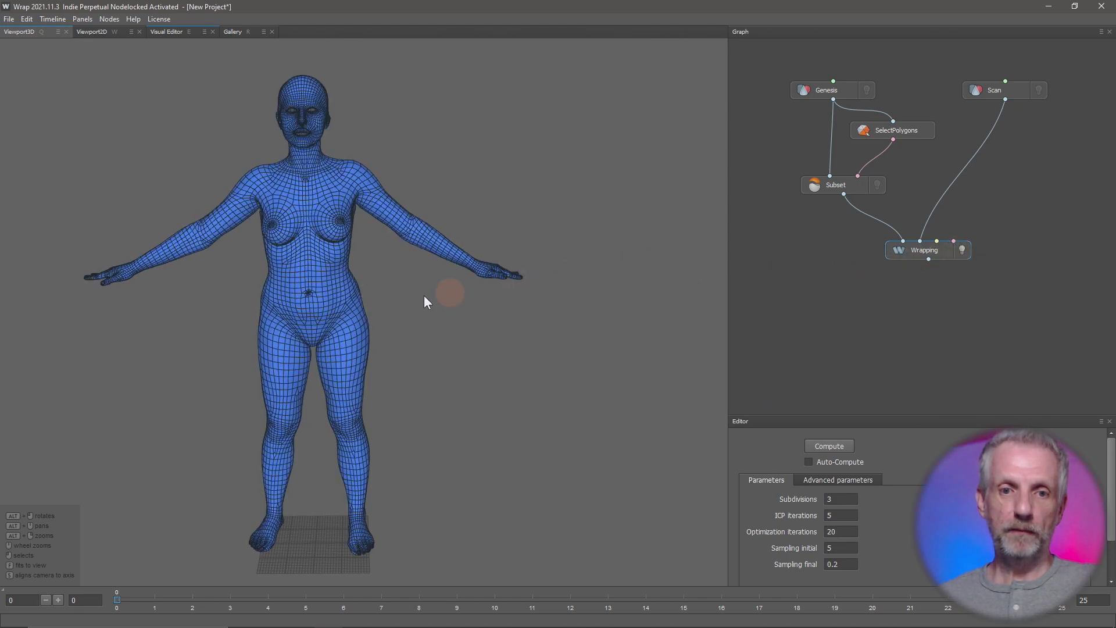
Step: Examine the wrapped mesh from the side, close up on the fingers of the hand and the toes of the foot
{"action": "left_click_drag", "start_coordinate": [425, 297], "coordinate": [580, 302], "text": "alt"}
{"action": "scroll", "coordinate": [580, 303], "scroll_direction": "down", "scroll_amount": 2}
{"action": "scroll", "coordinate": [580, 302], "scroll_direction": "up", "scroll_amount": 5}
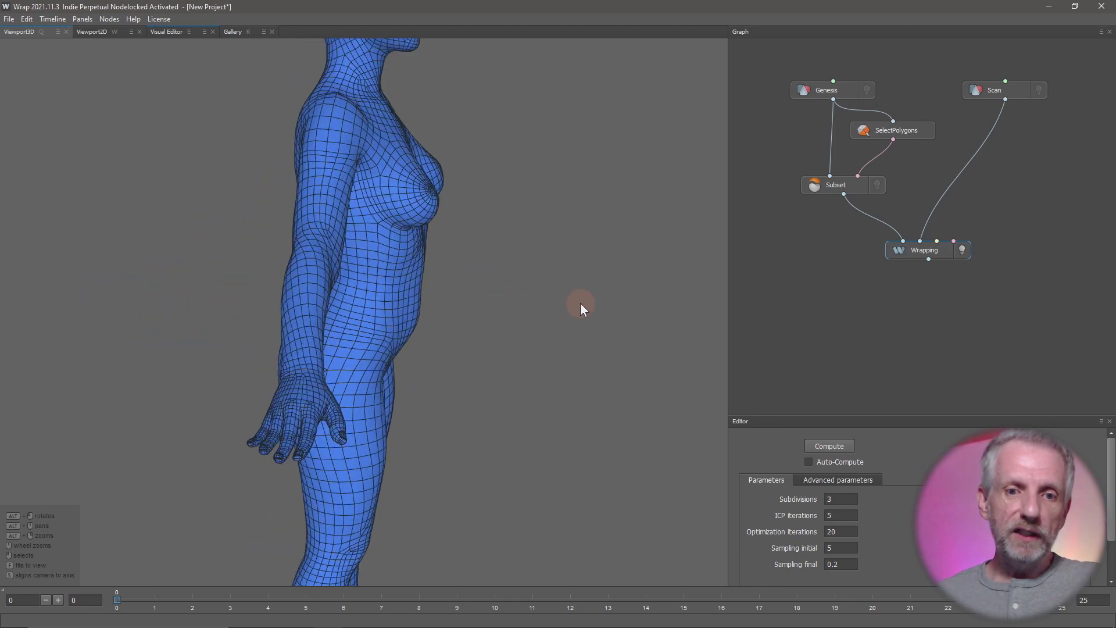
{"action": "middle_click_drag", "start_coordinate": [580, 302], "coordinate": [629, 233], "text": "alt"}
{"action": "scroll", "coordinate": [629, 233], "scroll_direction": "up", "scroll_amount": 5}
{"action": "left_click_drag", "start_coordinate": [629, 233], "coordinate": [588, 228], "text": "alt"}
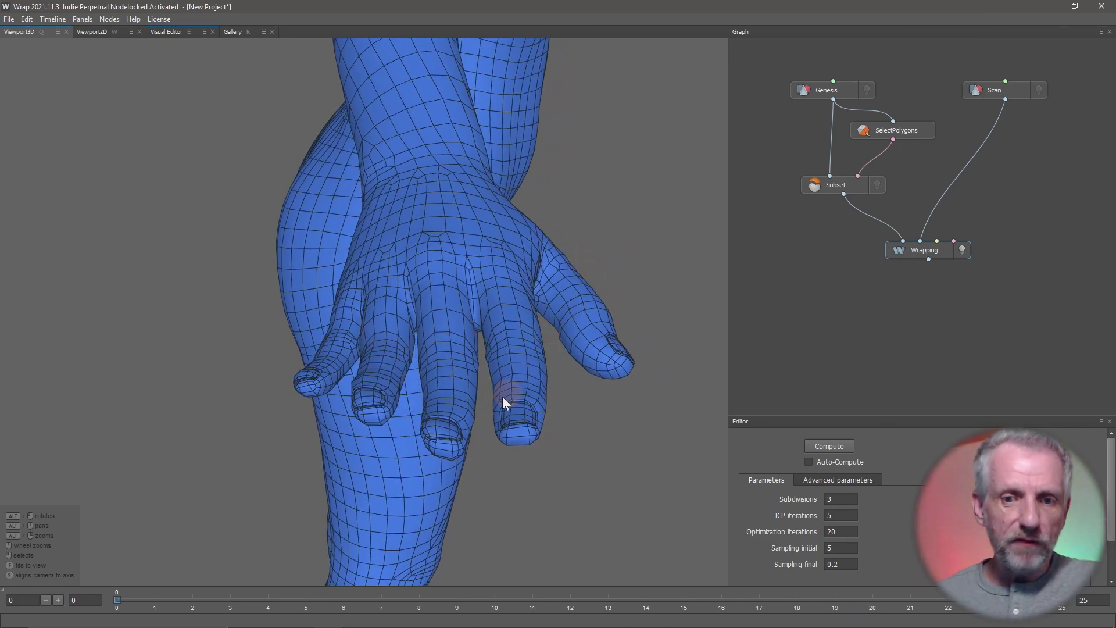
{"action": "scroll", "coordinate": [483, 401], "scroll_direction": "down", "scroll_amount": 8}
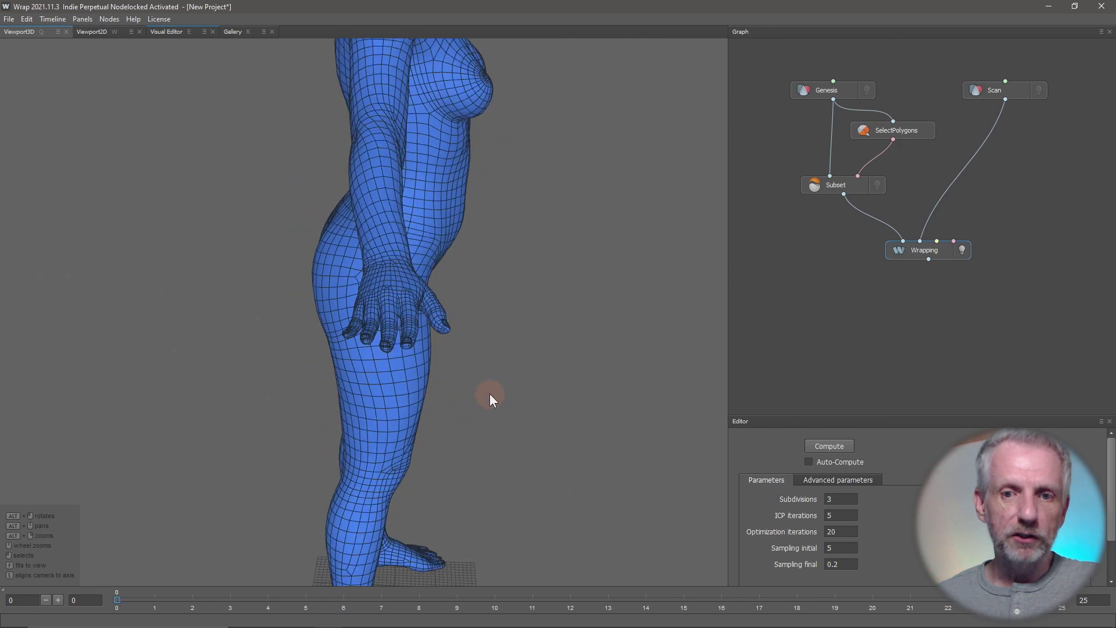
{"action": "left_click_drag", "start_coordinate": [490, 393], "coordinate": [170, 358], "text": "alt"}
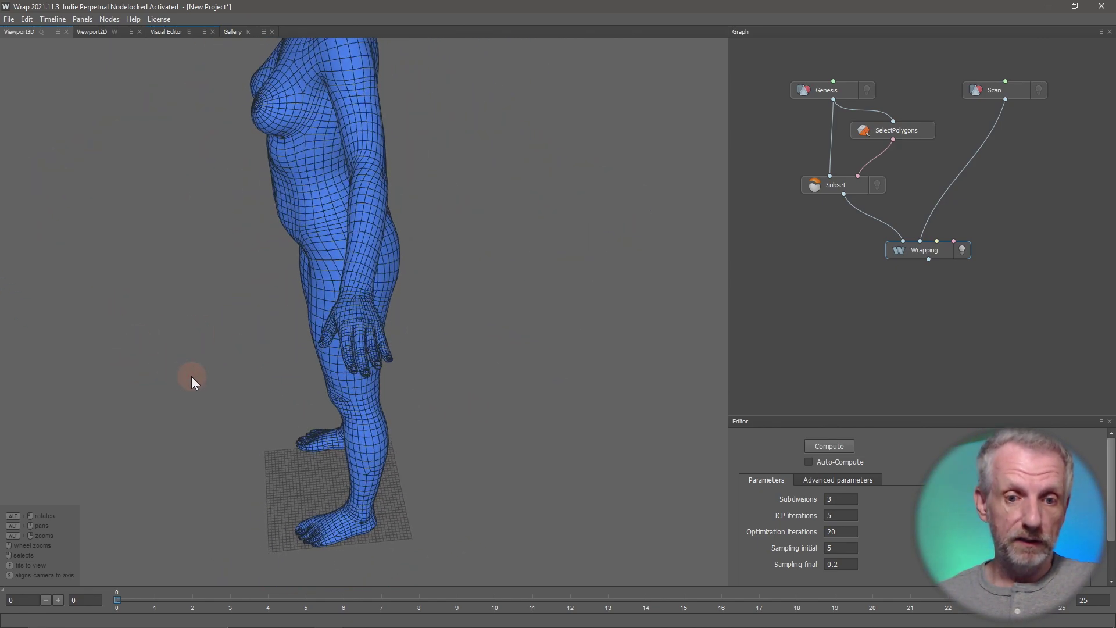
{"action": "middle_click_drag", "start_coordinate": [190, 377], "coordinate": [246, 120], "text": "alt"}
{"action": "scroll", "coordinate": [222, 249], "scroll_direction": "up", "scroll_amount": 5}
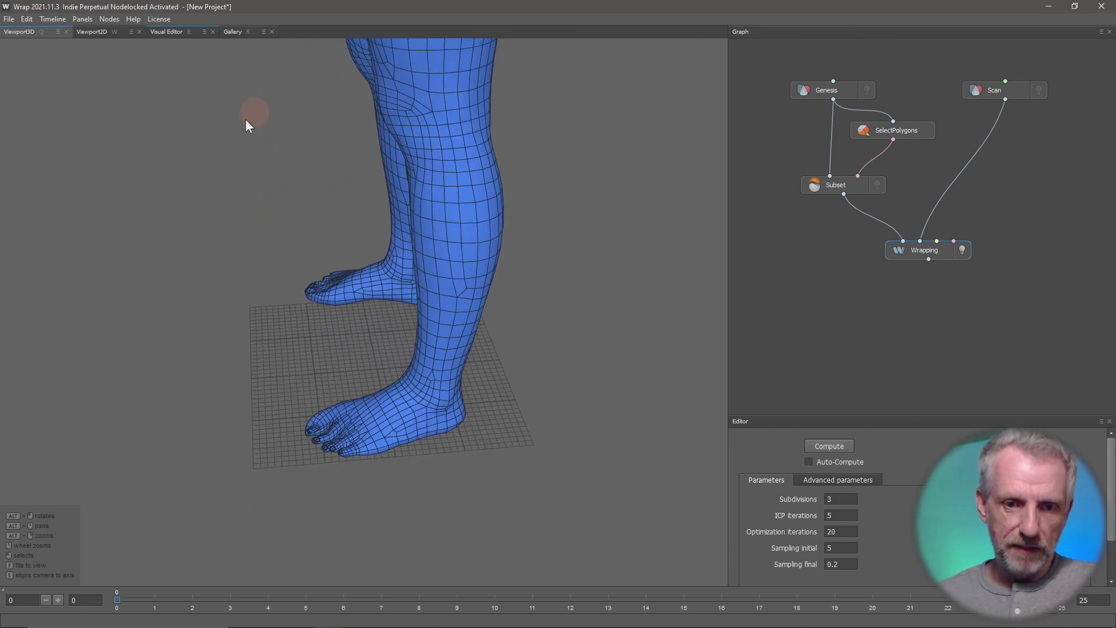
{"action": "scroll", "coordinate": [256, 260], "scroll_direction": "up", "scroll_amount": 3}
{"action": "middle_click_drag", "start_coordinate": [270, 347], "coordinate": [273, 226], "text": "alt"}
{"action": "left_click_drag", "start_coordinate": [273, 226], "coordinate": [507, 361], "text": "alt"}
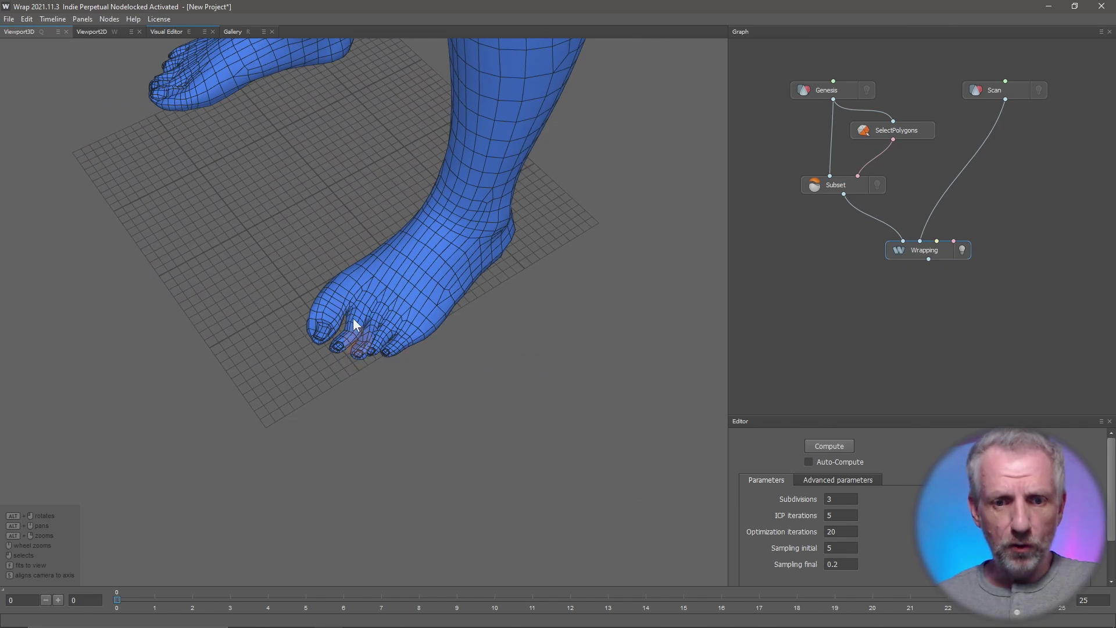
Step: Add a SelectPointPairs node to the graph and place it below the Scan node, beside the Subset node
{"action": "left_click_drag", "start_coordinate": [354, 318], "coordinate": [883, 298], "text": "alt"}
{"action": "scroll", "coordinate": [587, 288], "scroll_direction": "down", "scroll_amount": 6}
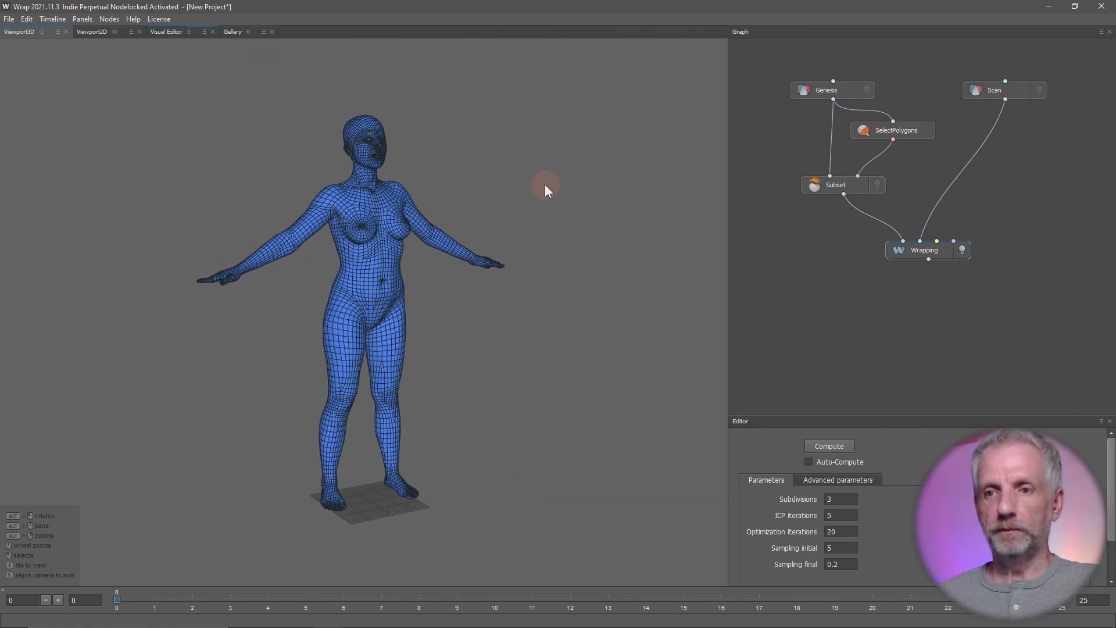
{"action": "left_click", "coordinate": [816, 259]}
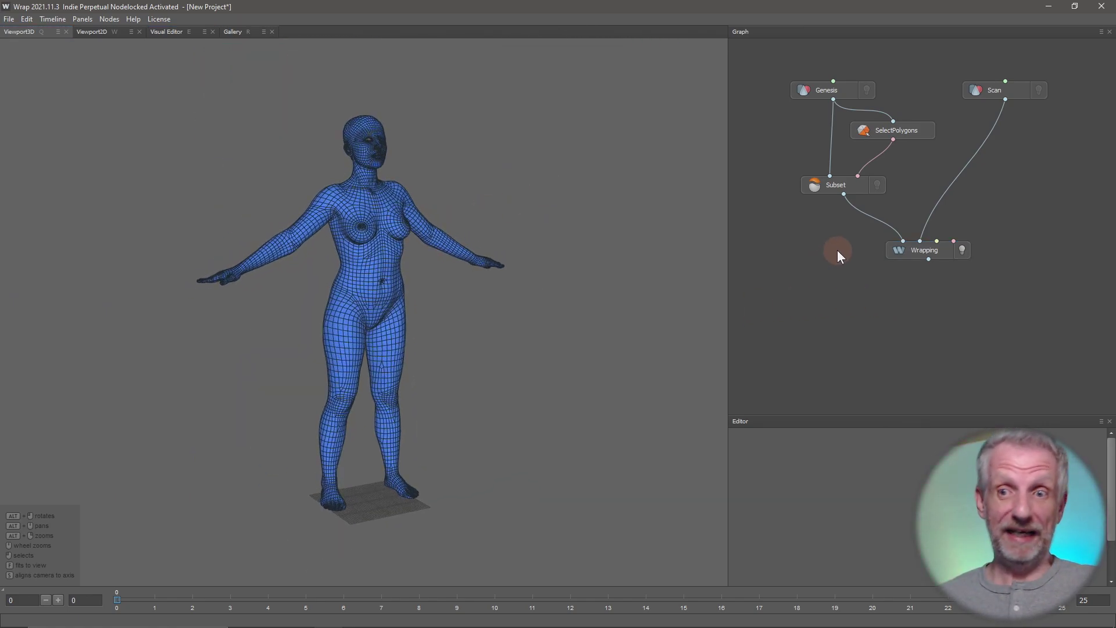
{"action": "right_click", "coordinate": [844, 278]}
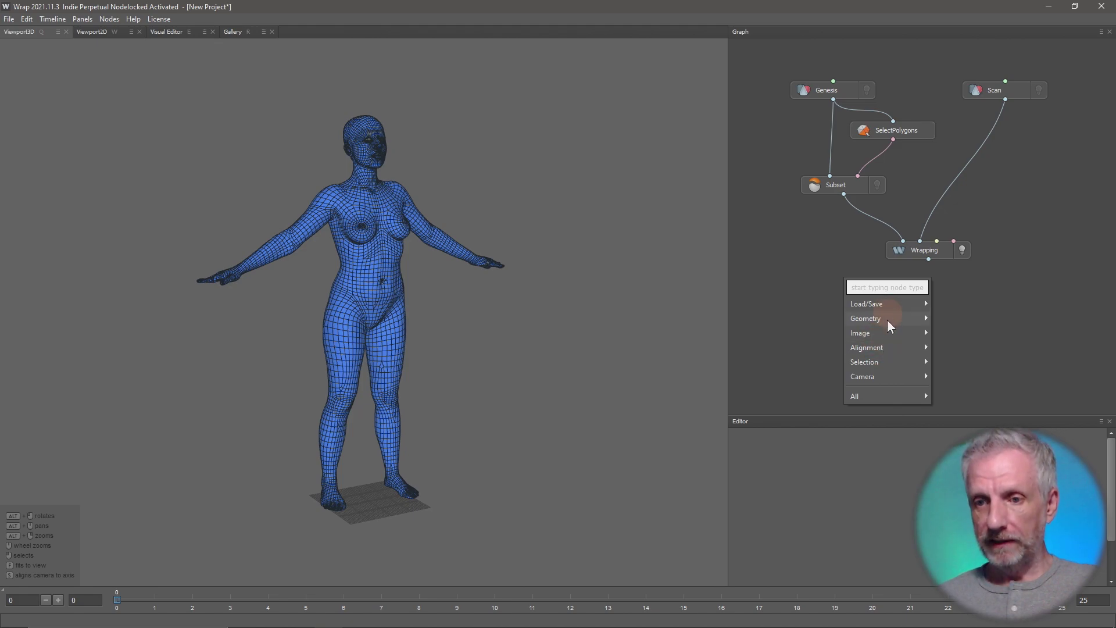
{"action": "mouse_move", "coordinate": [891, 364]}
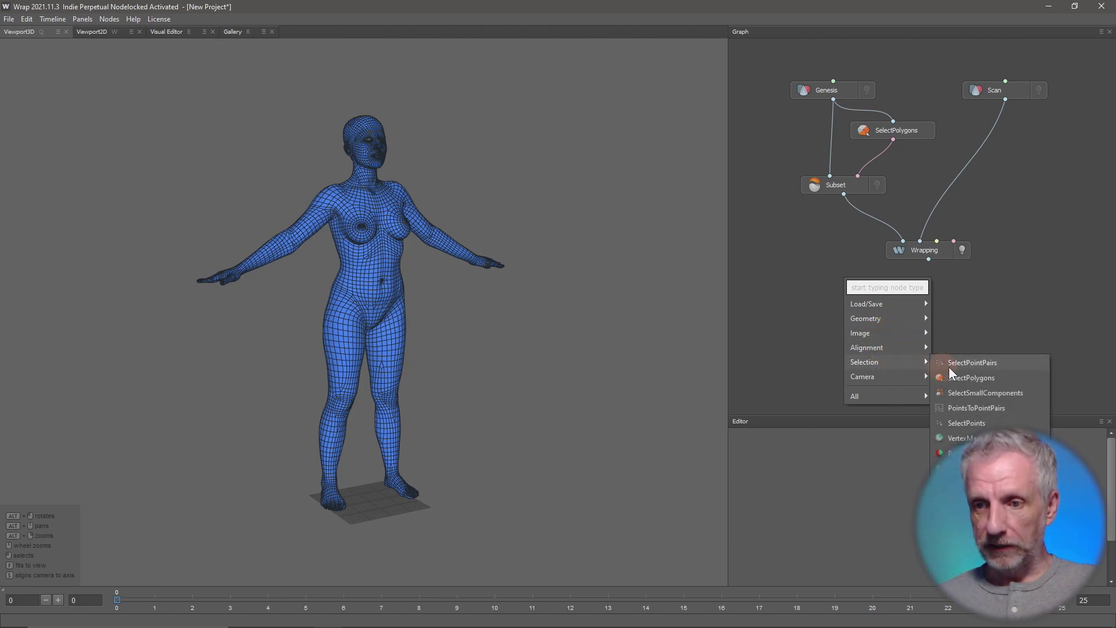
{"action": "left_click", "coordinate": [1002, 360]}
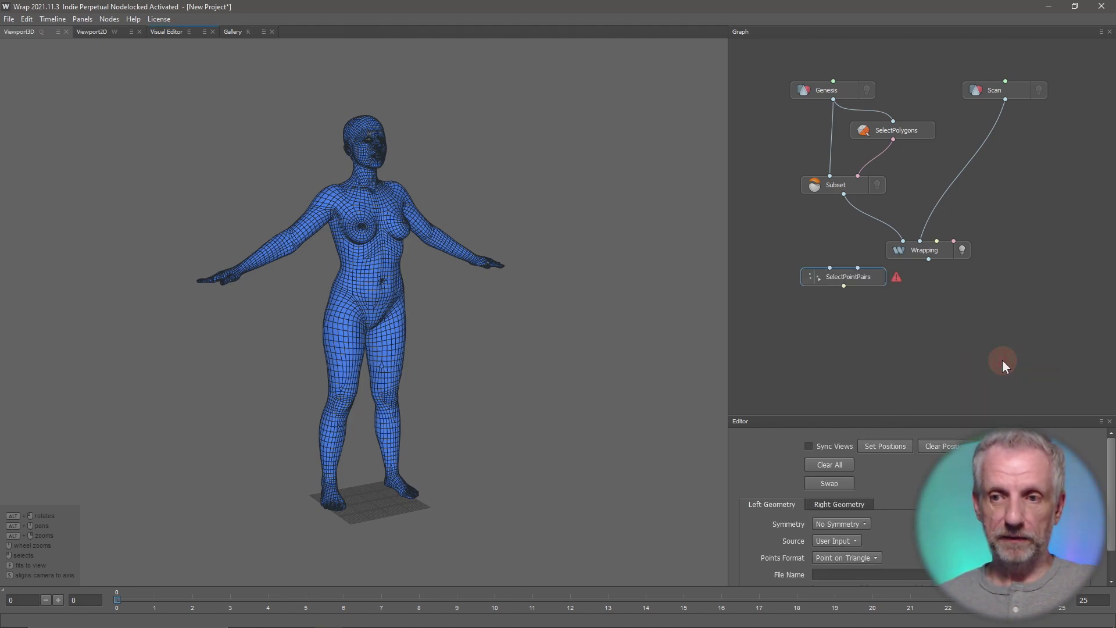
{"action": "left_click_drag", "start_coordinate": [856, 278], "coordinate": [1019, 208]}
{"action": "middle_click_drag", "start_coordinate": [993, 296], "coordinate": [952, 290]}
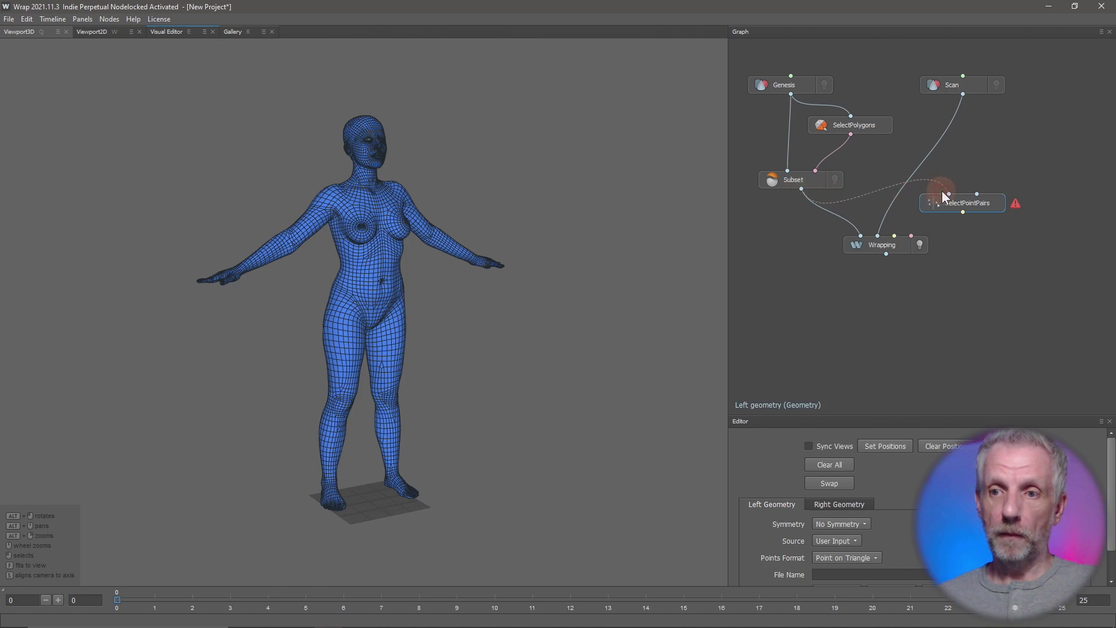
Step: Connect the Subset output to the SelectPointPairs node's left geometry input and the Scan output to its right geometry input
{"action": "left_click_drag", "start_coordinate": [944, 191], "coordinate": [948, 193]}
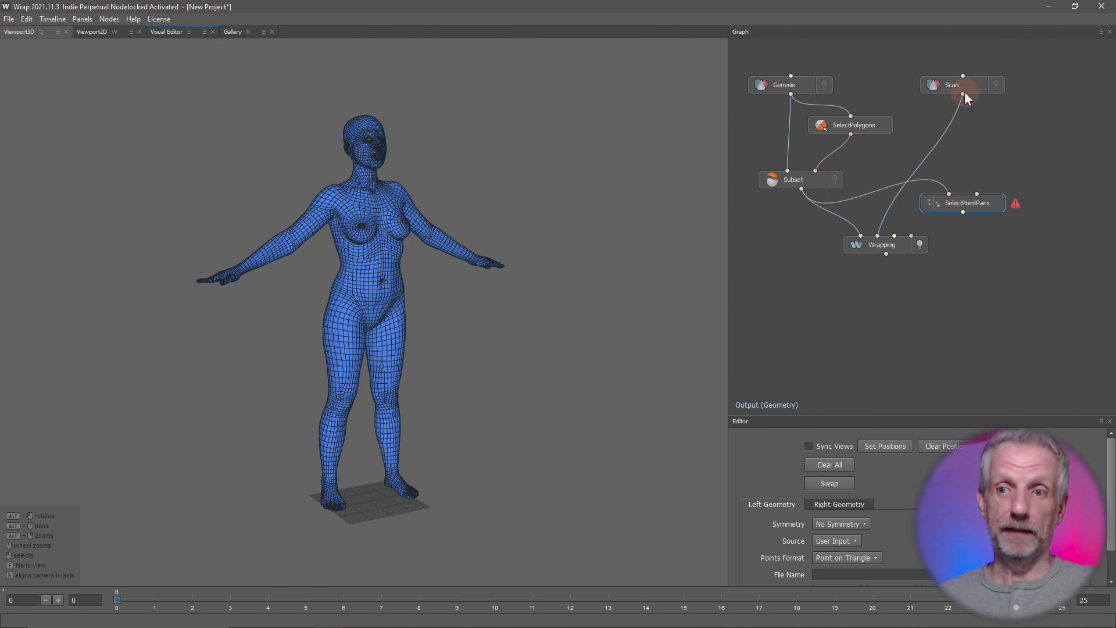
{"action": "left_click_drag", "start_coordinate": [971, 111], "coordinate": [975, 177]}
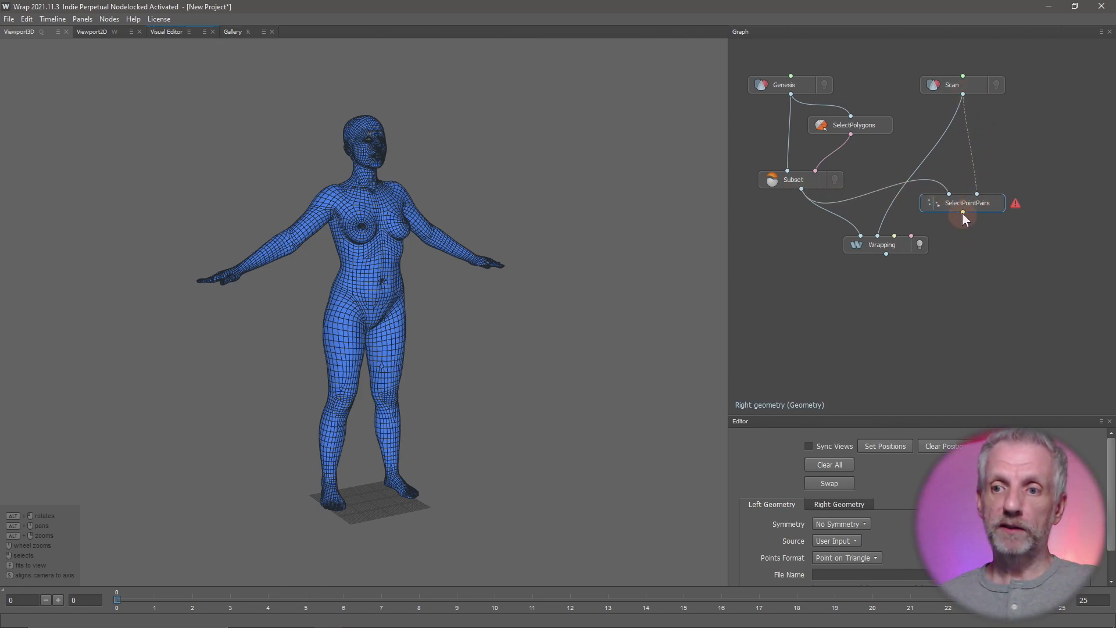
Step: Connect the SelectPointPairs output to the Wrapping node's point correspondences input, and move the Wrapping and SelectPolygons nodes lower to tidy the graph
{"action": "left_click_drag", "start_coordinate": [962, 216], "coordinate": [917, 229]}
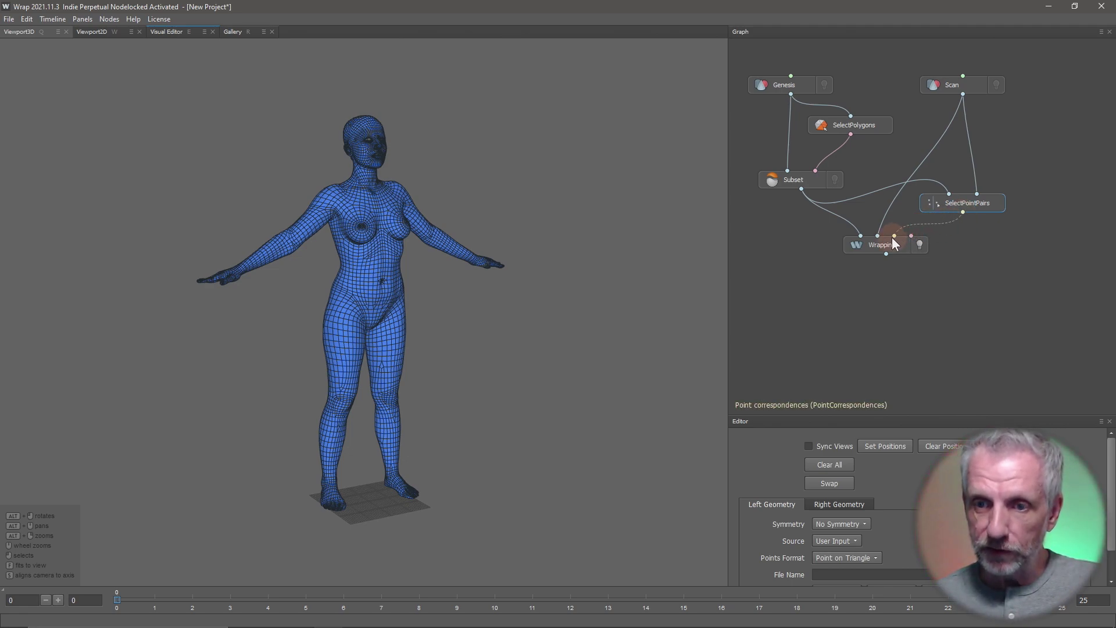
{"action": "left_click_drag", "start_coordinate": [895, 243], "coordinate": [892, 274]}
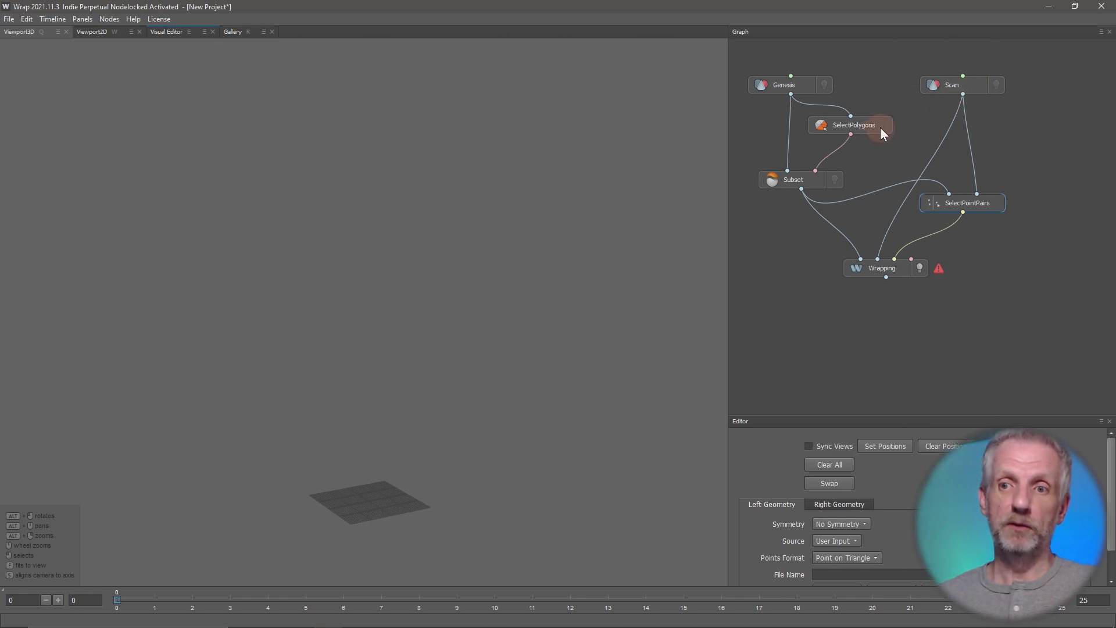
{"action": "left_click_drag", "start_coordinate": [880, 128], "coordinate": [876, 148]}
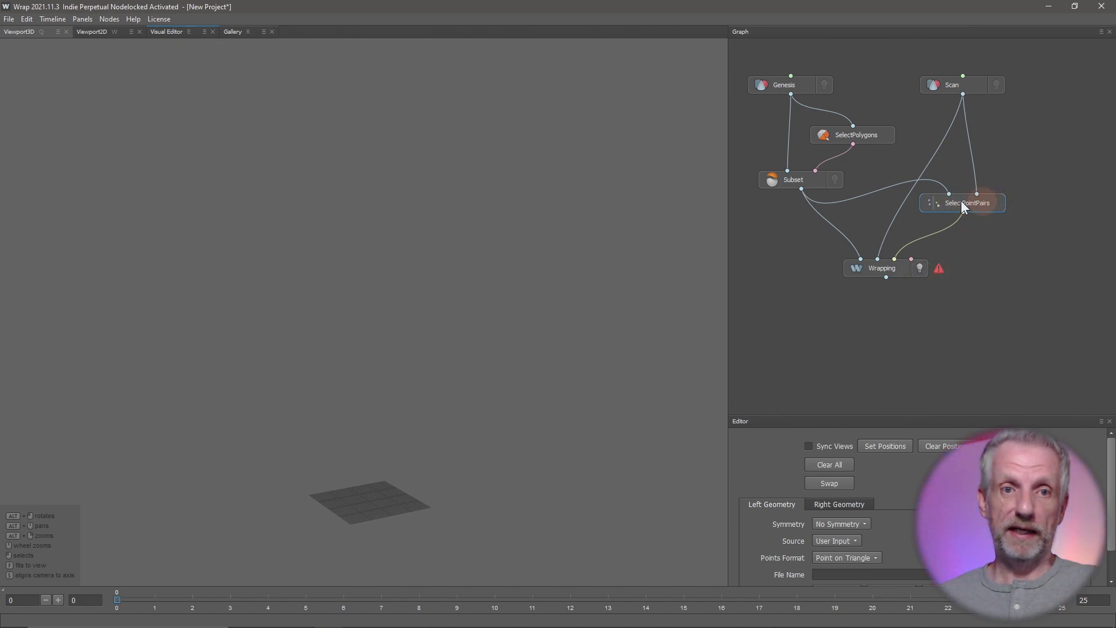
Step: Show the Genesis mesh and the scan side by side in the Visual Editor and widen the viewport area
{"action": "left_click", "coordinate": [172, 31]}
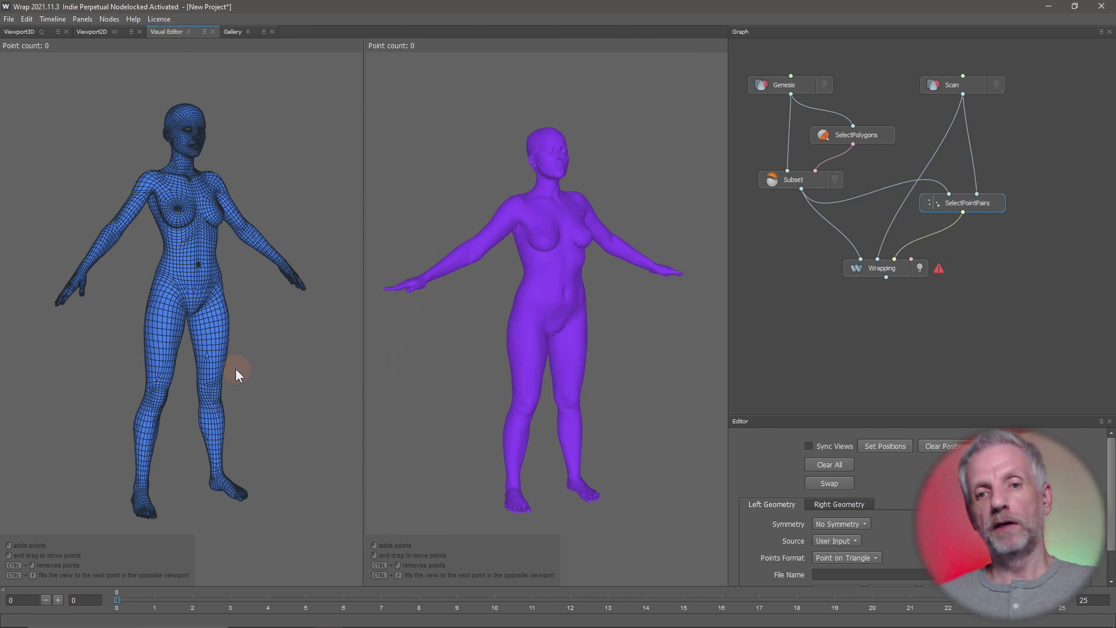
{"action": "left_click_drag", "start_coordinate": [235, 368], "coordinate": [298, 416]}
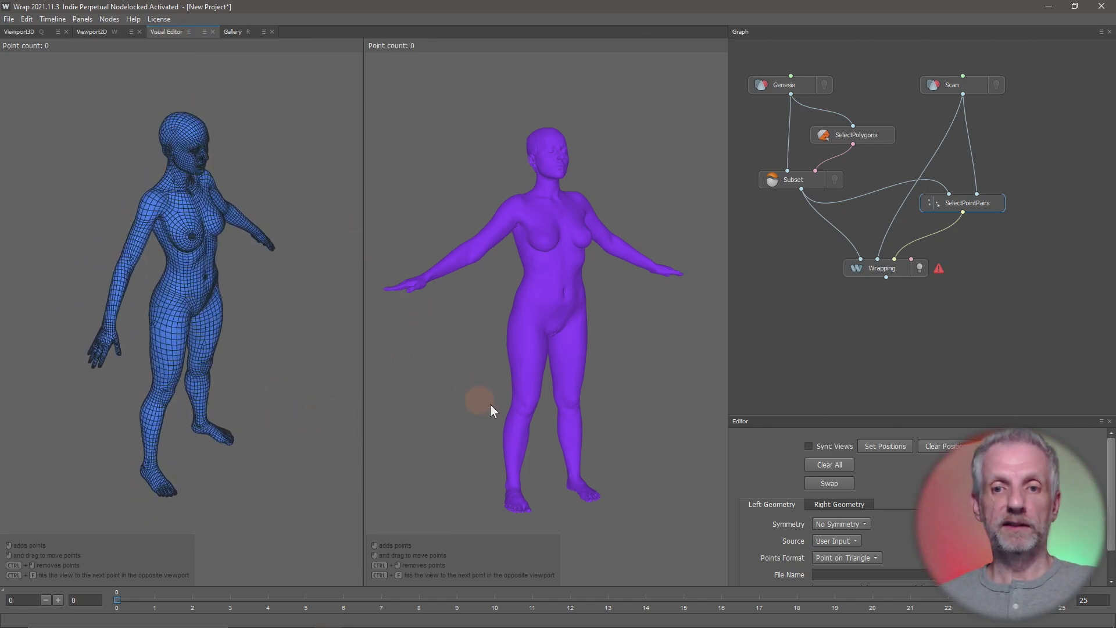
{"action": "left_click_drag", "start_coordinate": [490, 403], "coordinate": [403, 399]}
{"action": "left_click_drag", "start_coordinate": [269, 379], "coordinate": [252, 361]}
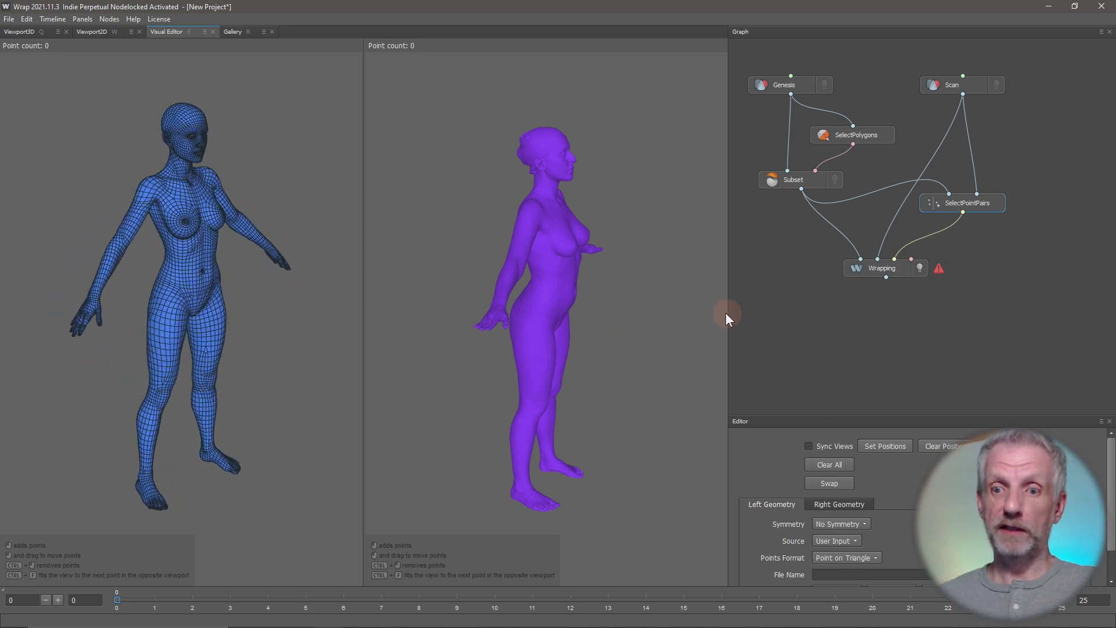
{"action": "left_click_drag", "start_coordinate": [728, 315], "coordinate": [818, 313]}
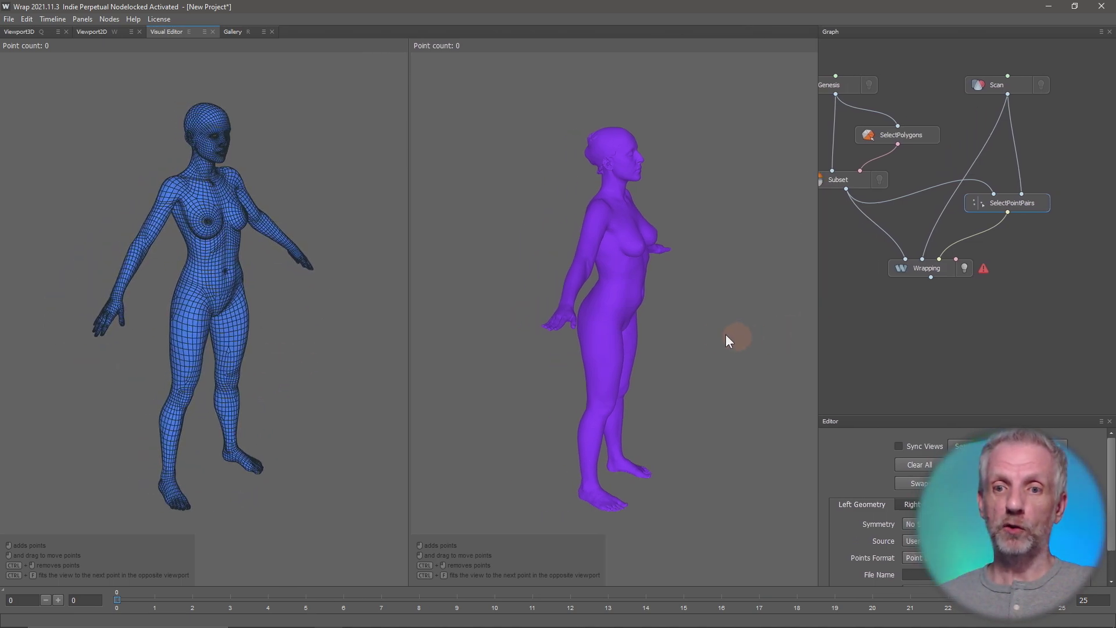
{"action": "left_click_drag", "start_coordinate": [726, 336], "coordinate": [660, 327]}
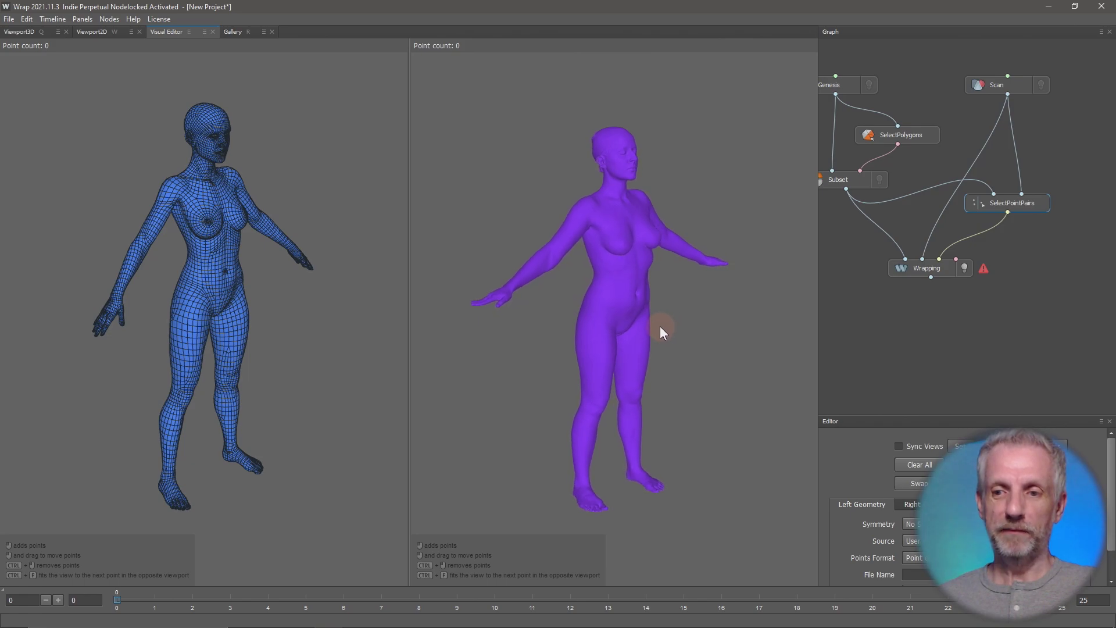
Step: Enable Sync Views for the point pair selection and rotate the models to try the linked cameras
{"action": "left_click", "coordinate": [898, 446]}
{"action": "left_click_drag", "start_coordinate": [759, 434], "coordinate": [779, 445]}
{"action": "left_click_drag", "start_coordinate": [304, 414], "coordinate": [354, 403]}
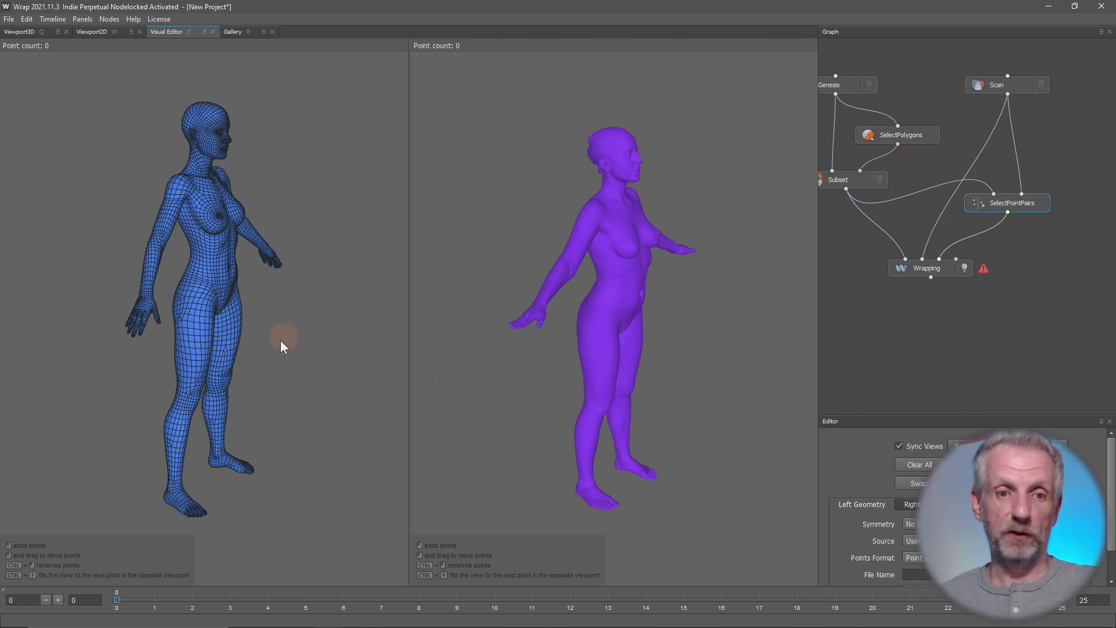
Step: Place five points on the Genesis mesh's right hand, one on each fingertip from the little finger to the thumb
{"action": "scroll", "coordinate": [302, 343], "scroll_direction": "up", "scroll_amount": 5}
{"action": "left_click_drag", "start_coordinate": [220, 357], "coordinate": [264, 360]}
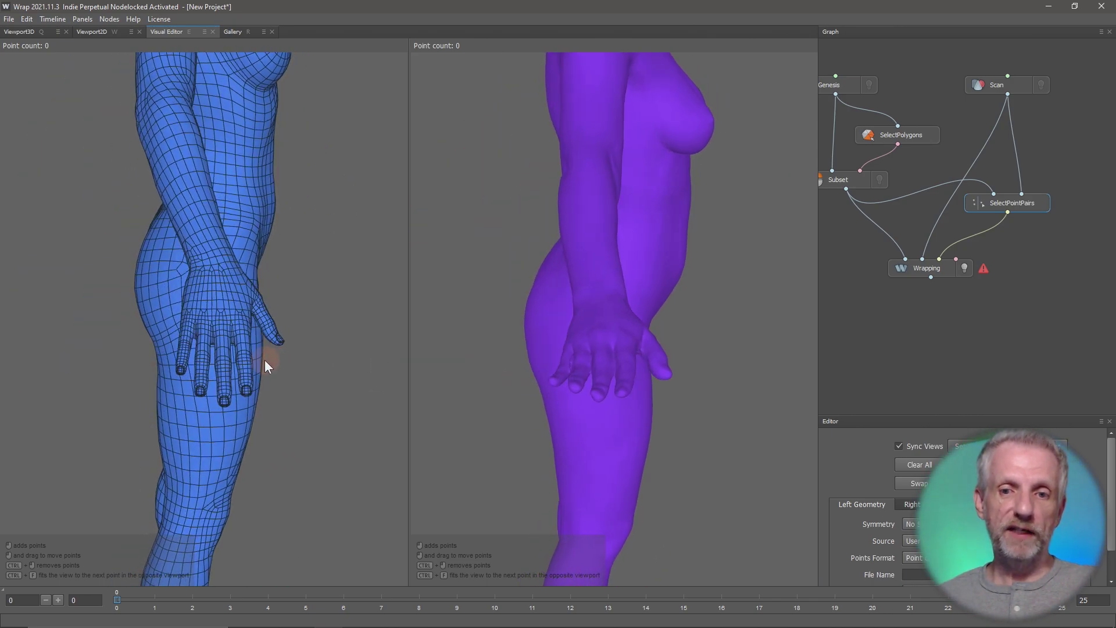
{"action": "scroll", "coordinate": [264, 361], "scroll_direction": "up", "scroll_amount": 8}
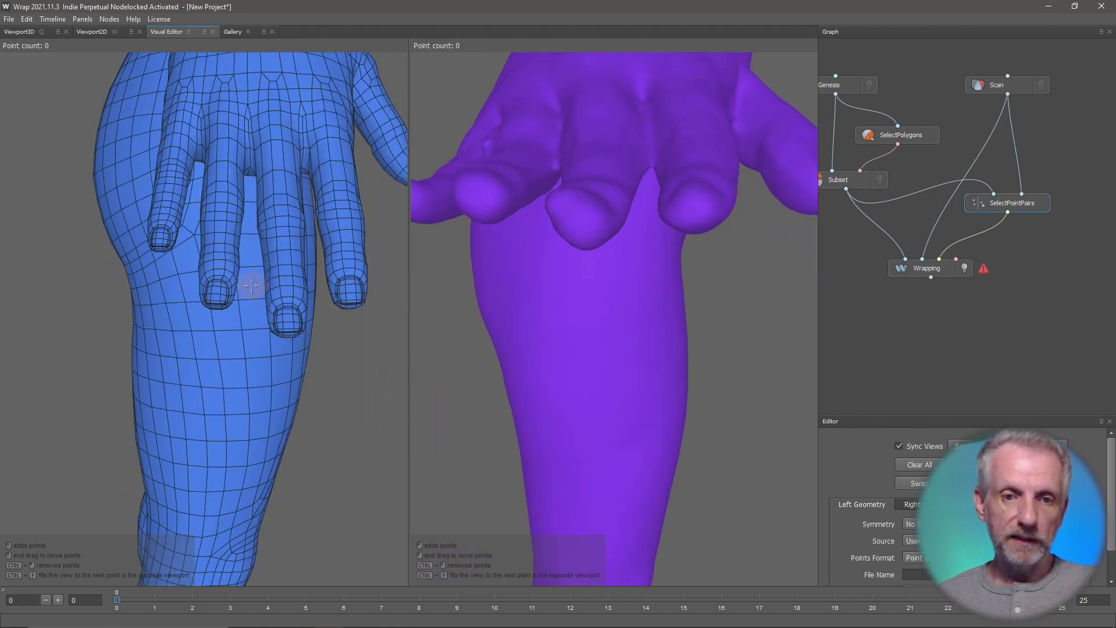
{"action": "middle_click_drag", "start_coordinate": [233, 293], "coordinate": [202, 293]}
{"action": "left_click_drag", "start_coordinate": [203, 298], "coordinate": [200, 309], "text": "alt"}
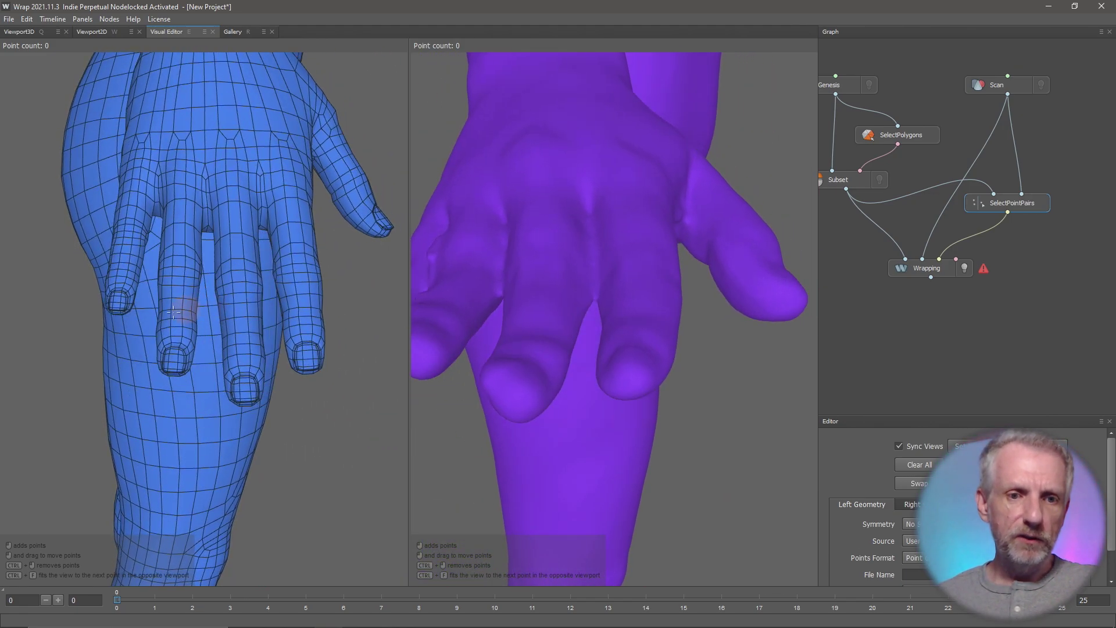
{"action": "left_click", "coordinate": [116, 308]}
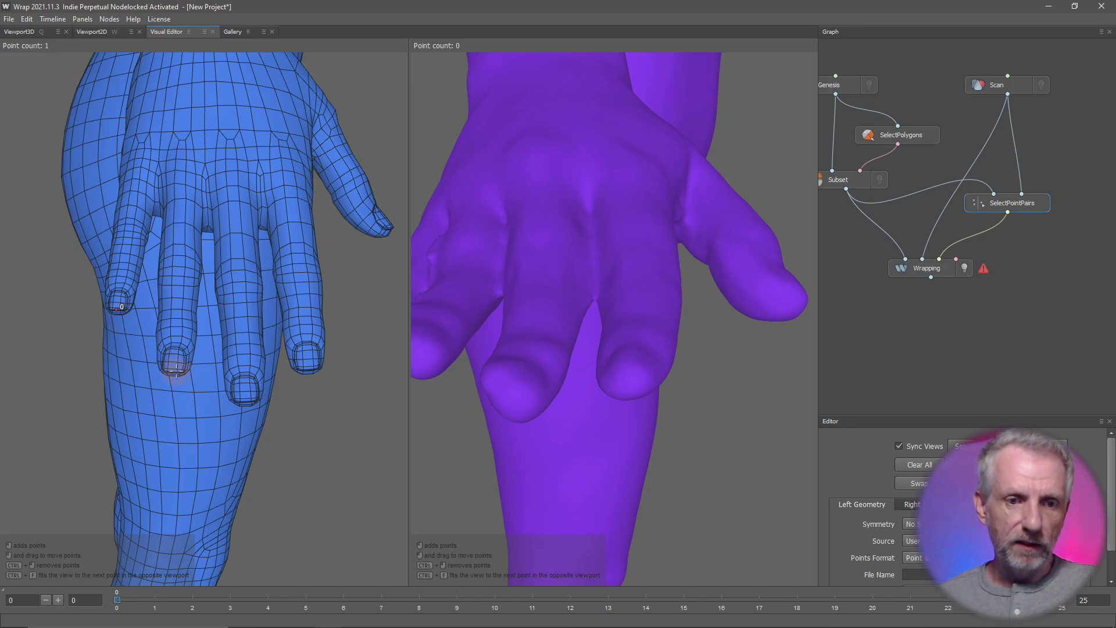
{"action": "left_click", "coordinate": [245, 399]}
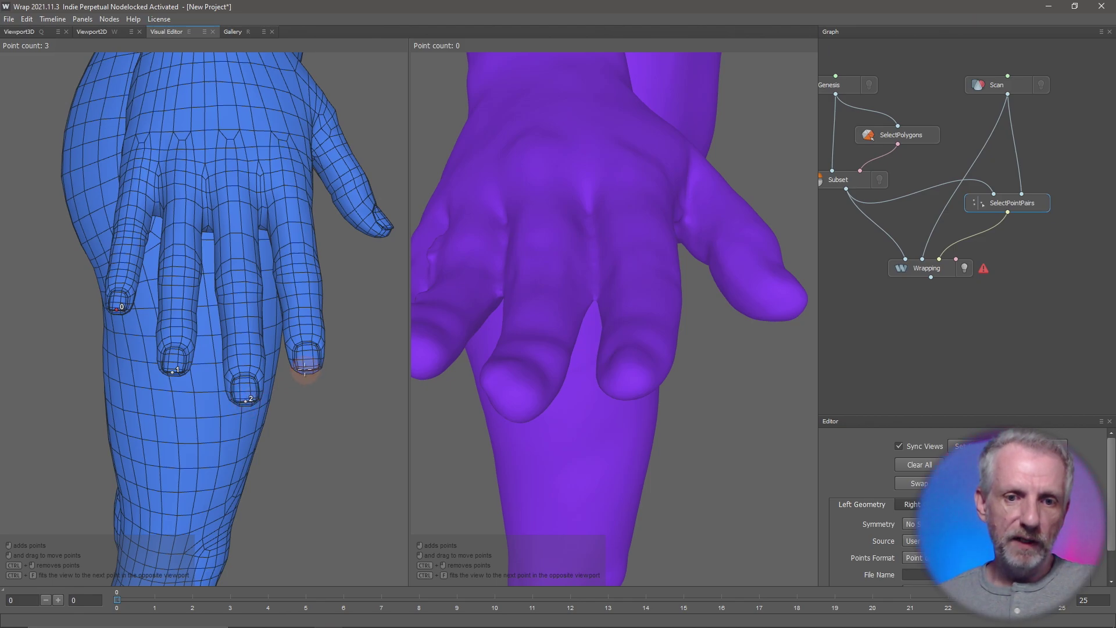
{"action": "left_click_drag", "start_coordinate": [344, 375], "coordinate": [277, 383], "text": "alt"}
{"action": "middle_click_drag", "start_coordinate": [277, 384], "coordinate": [431, 410], "text": "alt"}
{"action": "mouse_move", "coordinate": [289, 379]}
{"action": "left_mouse_down"}
{"action": "mouse_move", "coordinate": [244, 378]}
{"action": "mouse_move", "coordinate": [278, 382]}
{"action": "mouse_move", "coordinate": [289, 366]}
{"action": "left_mouse_up"}
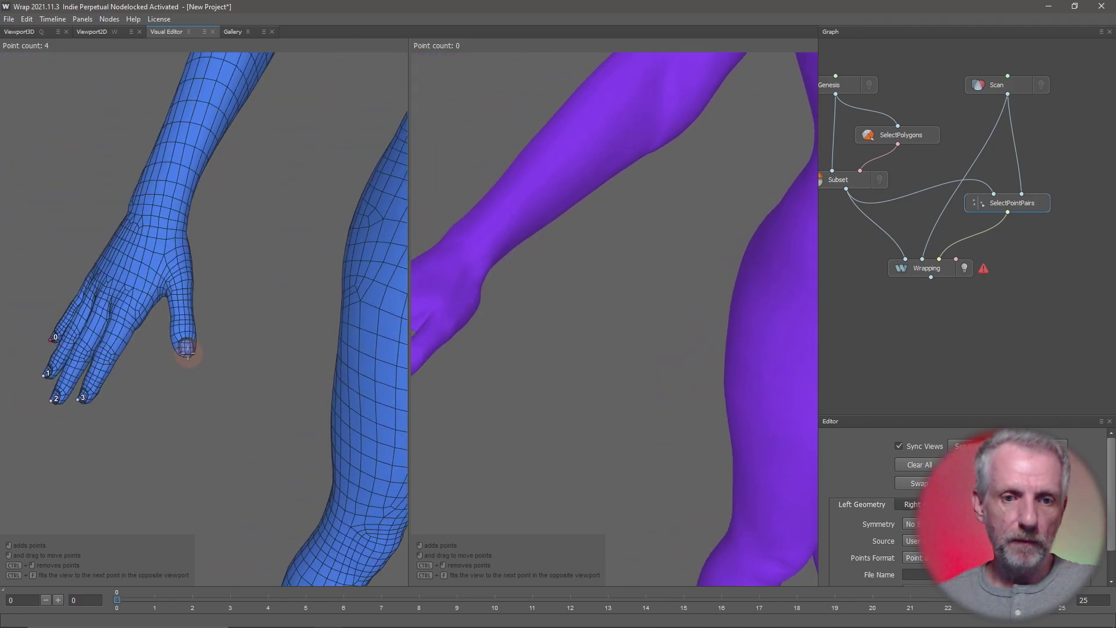
Step: Place the first matching point on the scan's right little finger and move it to the fingertip
{"action": "left_click_drag", "start_coordinate": [511, 426], "coordinate": [598, 411]}
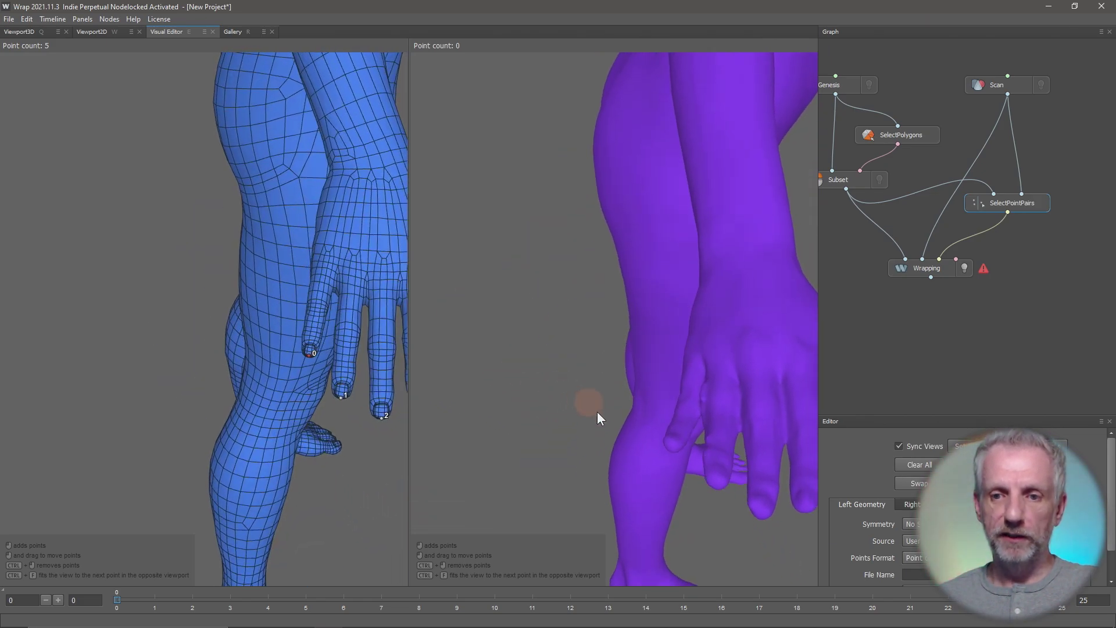
{"action": "left_click", "coordinate": [738, 274]}
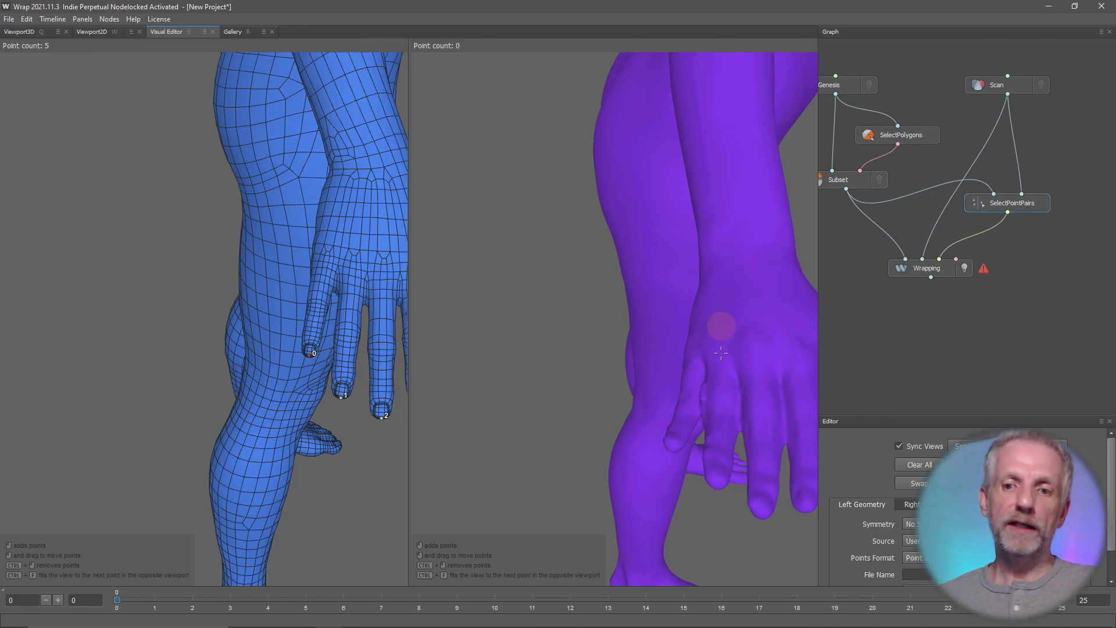
{"action": "left_click", "coordinate": [679, 415]}
{"action": "scroll", "coordinate": [710, 436], "scroll_direction": "up", "scroll_amount": 2}
{"action": "middle_click_drag", "start_coordinate": [711, 431], "coordinate": [635, 369]}
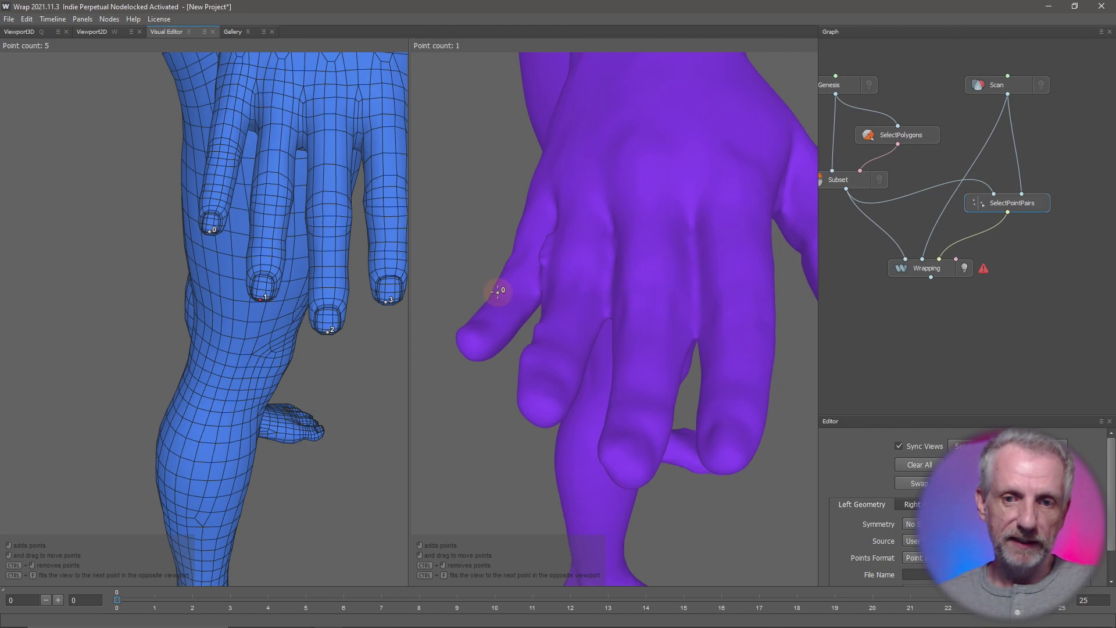
{"action": "left_click_drag", "start_coordinate": [498, 292], "coordinate": [490, 305]}
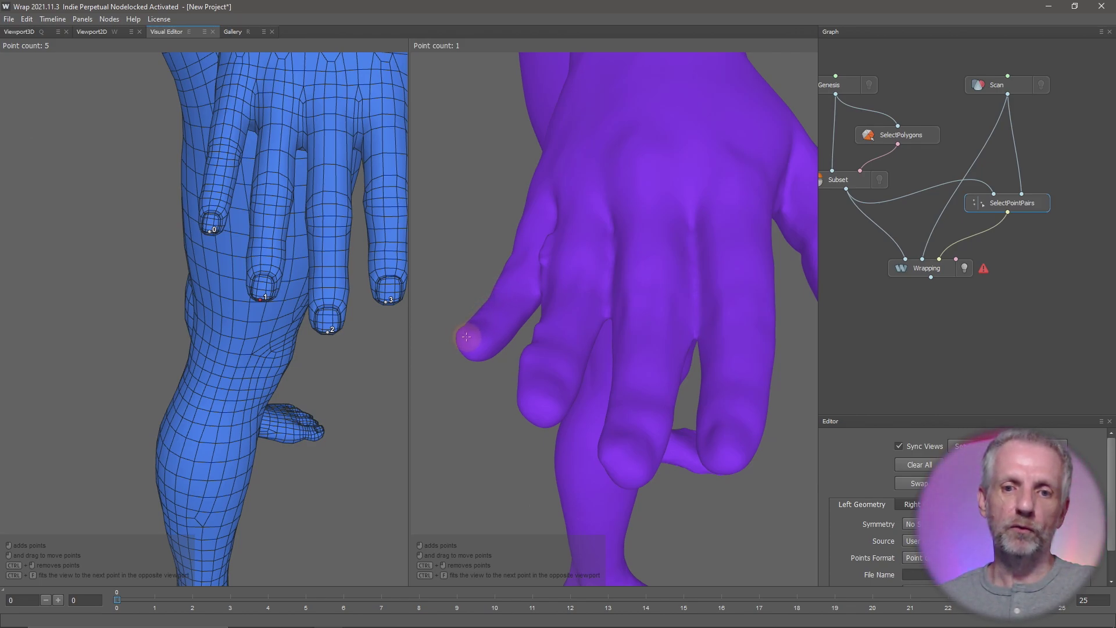
Step: Place the remaining matching points on the scan's right hand, on the tips of the ring, middle and index fingers and the thumb
{"action": "left_click", "coordinate": [541, 408]}
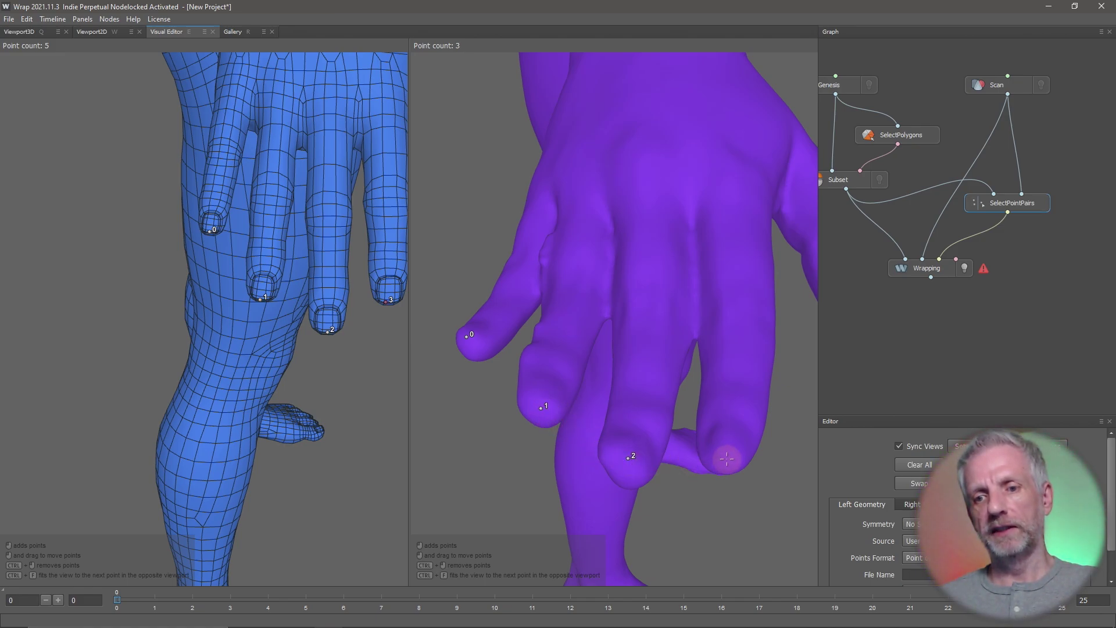
{"action": "left_click", "coordinate": [708, 435]}
{"action": "left_click_drag", "start_coordinate": [687, 434], "coordinate": [720, 414], "text": "alt"}
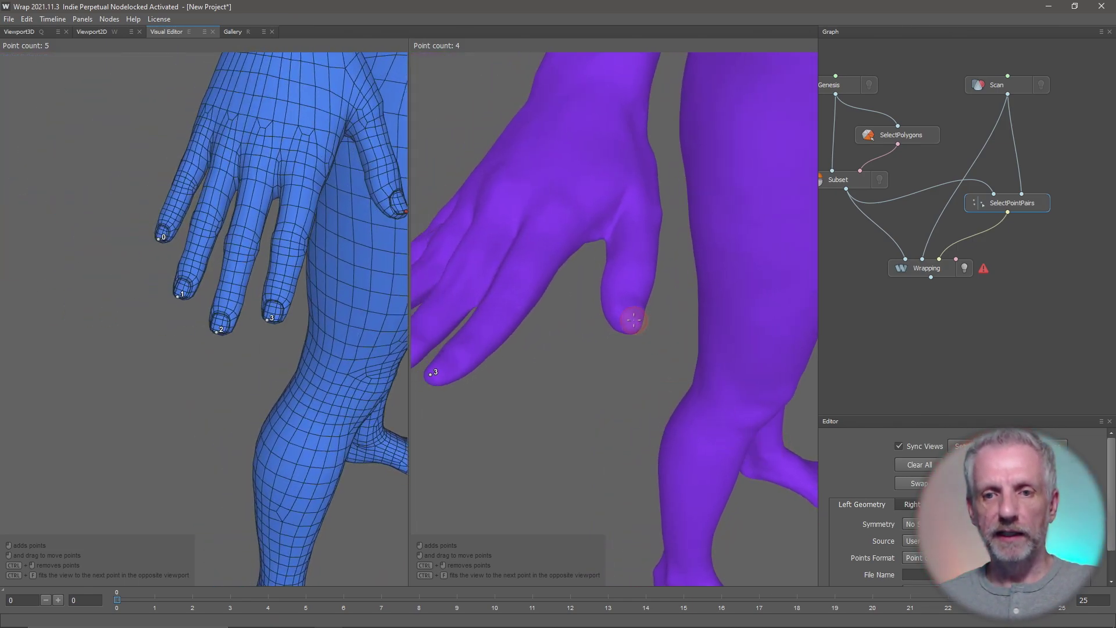
{"action": "left_click", "coordinate": [634, 319]}
Step: Place five points on the Genesis mesh's left hand, one on each fingertip from the thumb to the little finger
{"action": "key", "text": "ctrl+f"}
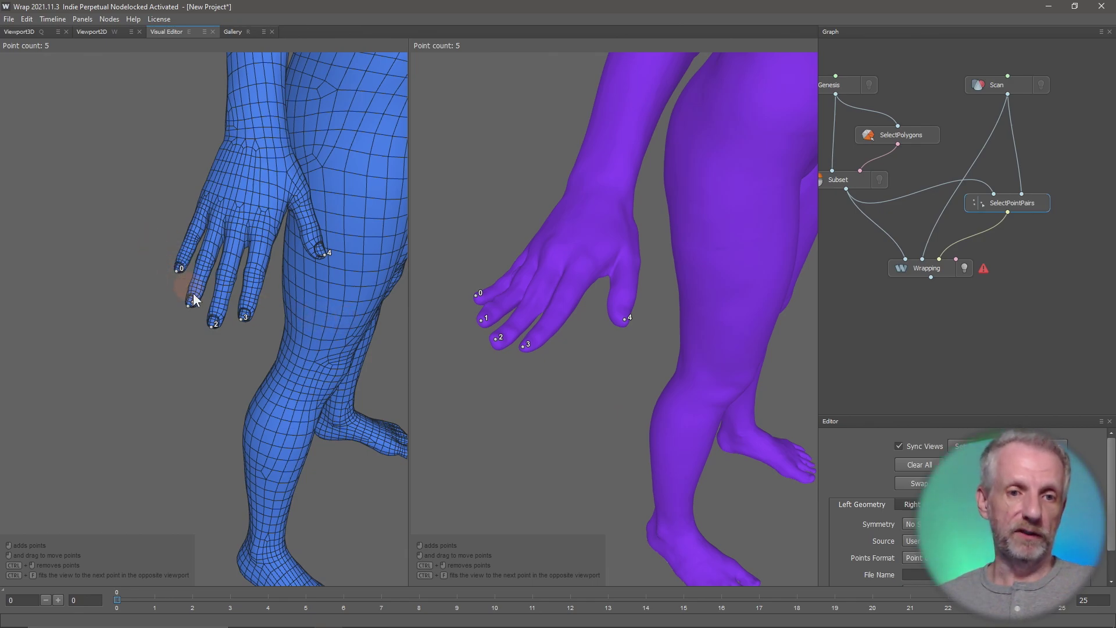
{"action": "left_click_drag", "start_coordinate": [301, 320], "coordinate": [92, 294], "text": "alt"}
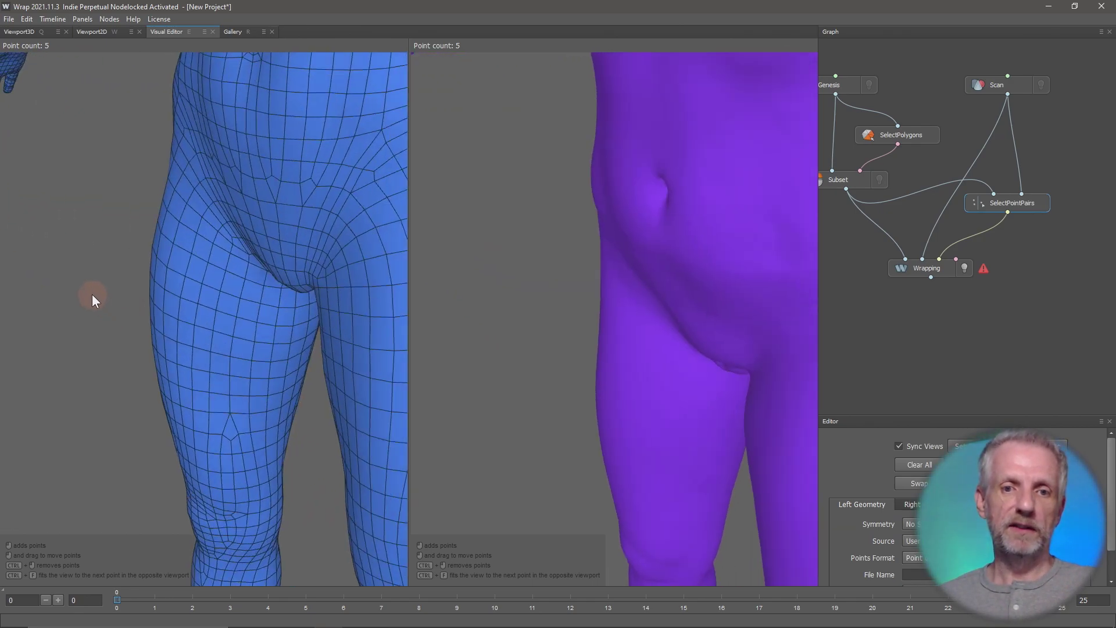
{"action": "scroll", "coordinate": [161, 296], "scroll_direction": "down", "scroll_amount": 3}
{"action": "left_click_drag", "start_coordinate": [170, 295], "coordinate": [55, 303], "text": "alt"}
{"action": "scroll", "coordinate": [107, 292], "scroll_direction": "up", "scroll_amount": 3}
{"action": "scroll", "coordinate": [141, 289], "scroll_direction": "up", "scroll_amount": 3}
{"action": "scroll", "coordinate": [176, 273], "scroll_direction": "up", "scroll_amount": 2}
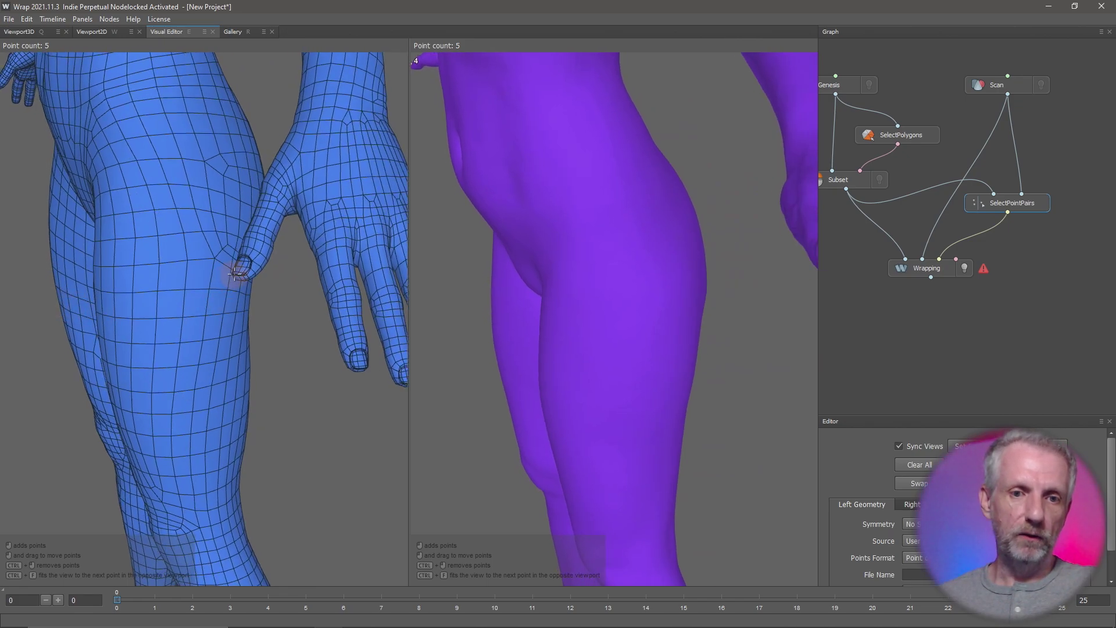
{"action": "left_click", "coordinate": [236, 273]}
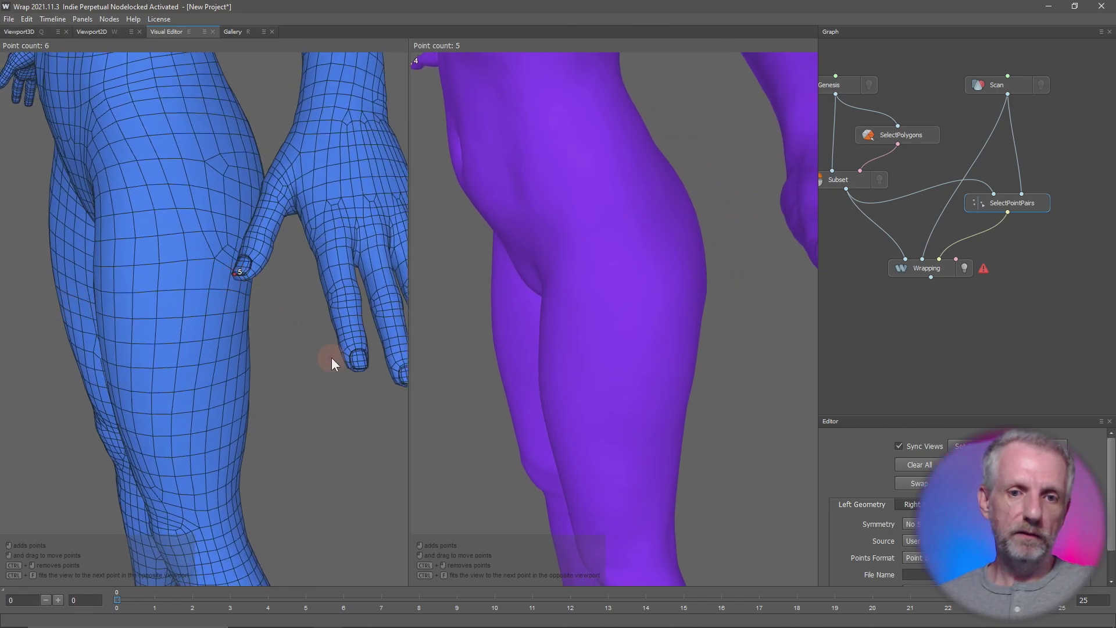
{"action": "left_click", "coordinate": [361, 364]}
{"action": "key", "text": "ctrl+f"}
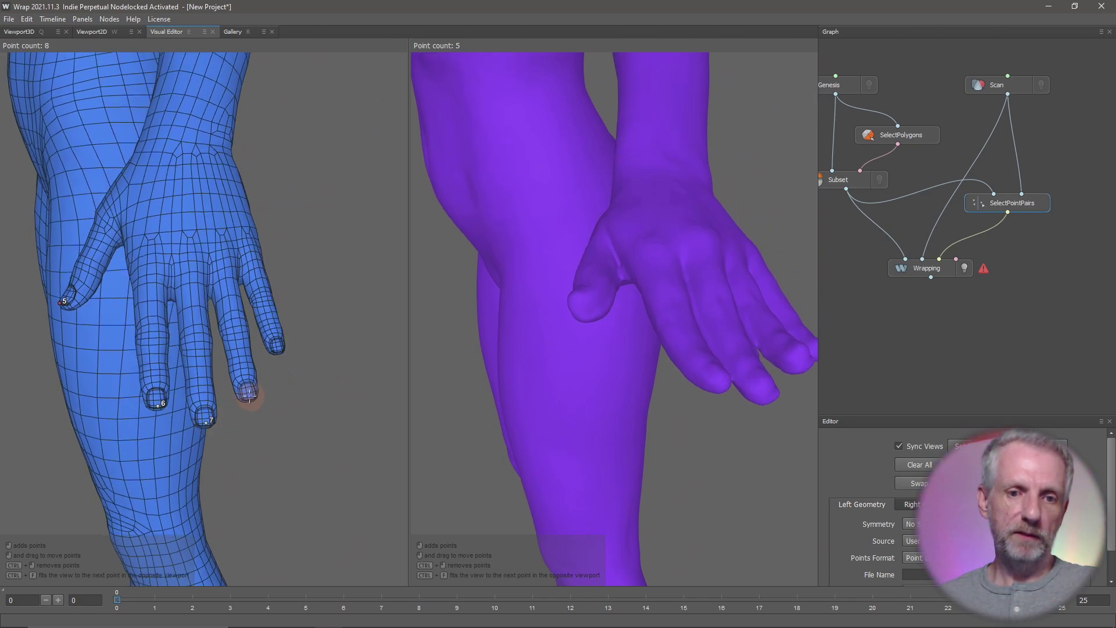
{"action": "left_click", "coordinate": [278, 347]}
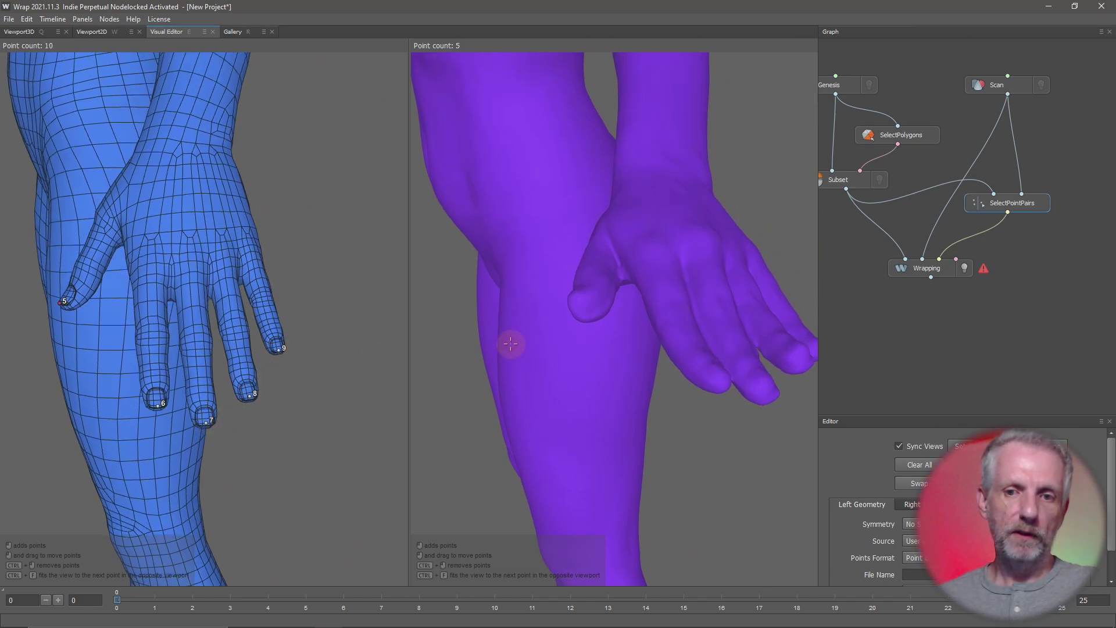
Step: Place five matching points on the scan's left hand, one on each fingertip from the thumb to the little finger
{"action": "key", "text": "ctrl+f"}
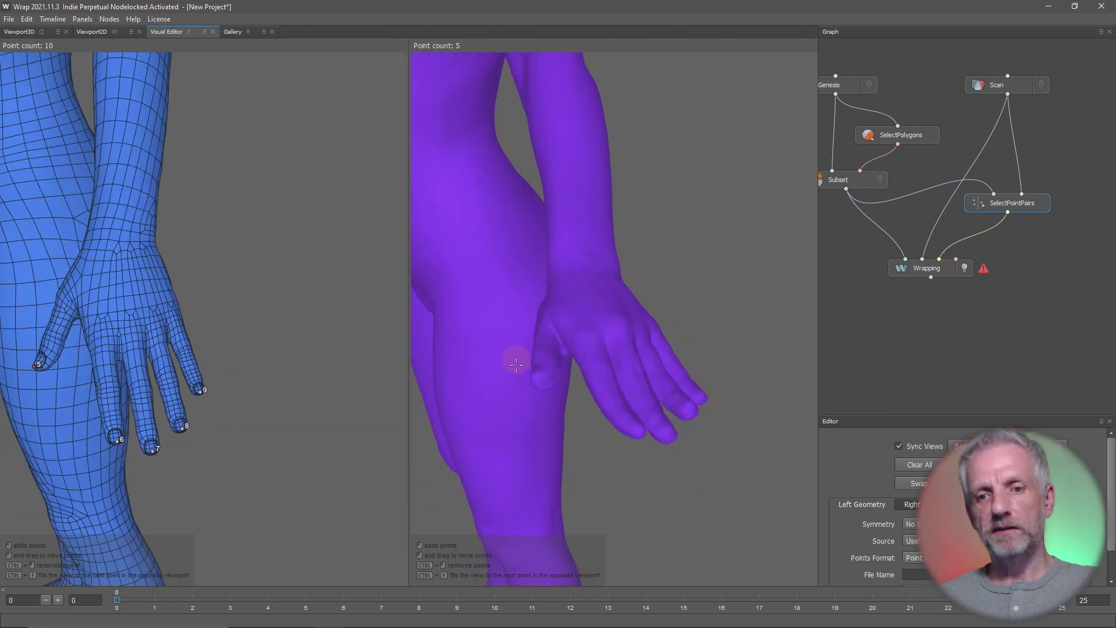
{"action": "left_click", "coordinate": [539, 371]}
{"action": "key", "text": "ctrl+f"}
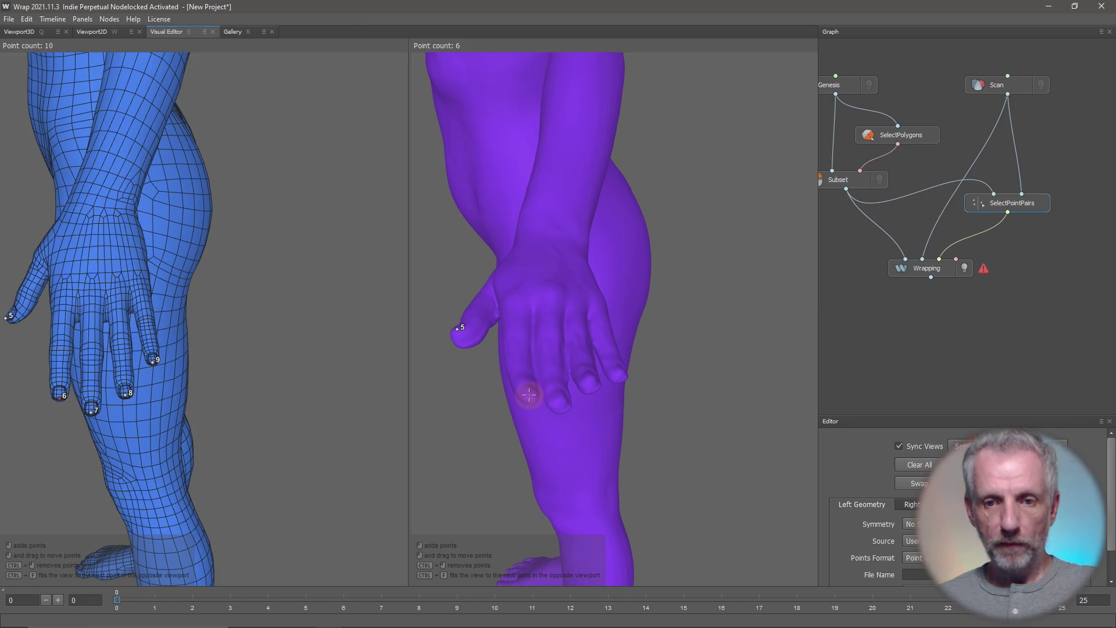
{"action": "left_click", "coordinate": [531, 394]}
{"action": "left_click", "coordinate": [557, 399]}
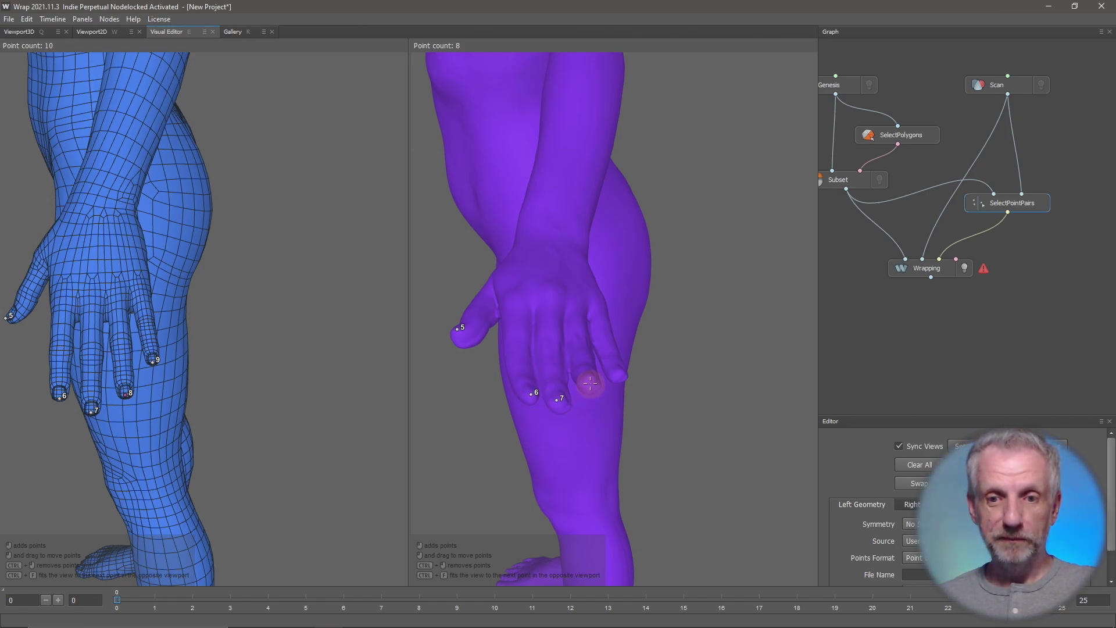
{"action": "left_click", "coordinate": [591, 381]}
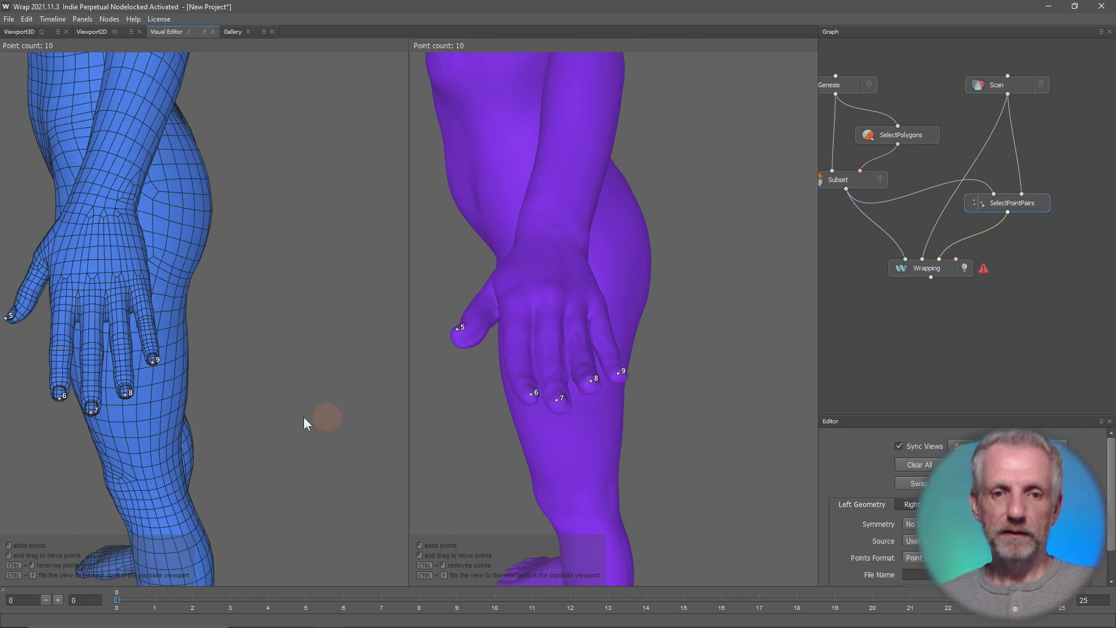
Step: Place five points on the Genesis mesh's right foot, one on each toe tip from the little toe to the big toe
{"action": "left_click_drag", "start_coordinate": [303, 416], "coordinate": [424, 374]}
{"action": "scroll", "coordinate": [424, 374], "scroll_direction": "down", "scroll_amount": 3}
{"action": "middle_click_drag", "start_coordinate": [274, 392], "coordinate": [267, 81]}
{"action": "scroll", "coordinate": [217, 287], "scroll_direction": "up", "scroll_amount": 4}
{"action": "left_click_drag", "start_coordinate": [204, 403], "coordinate": [292, 423]}
{"action": "scroll", "coordinate": [290, 424], "scroll_direction": "up", "scroll_amount": 2}
{"action": "middle_click_drag", "start_coordinate": [290, 424], "coordinate": [279, 343]}
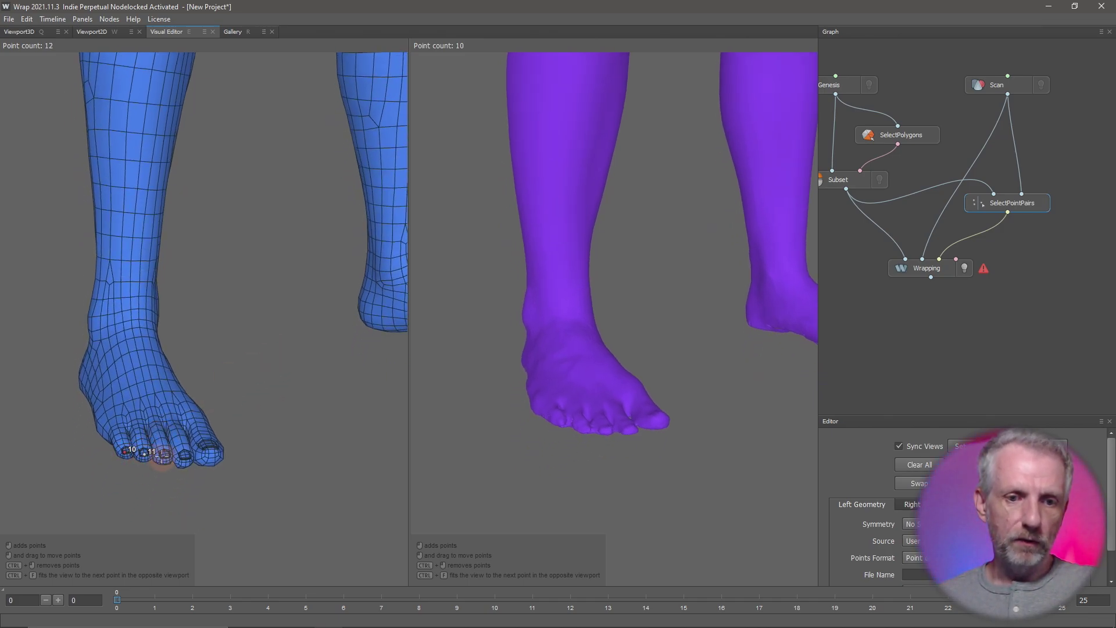
{"action": "scroll", "coordinate": [162, 457], "scroll_direction": "up", "scroll_amount": 4}
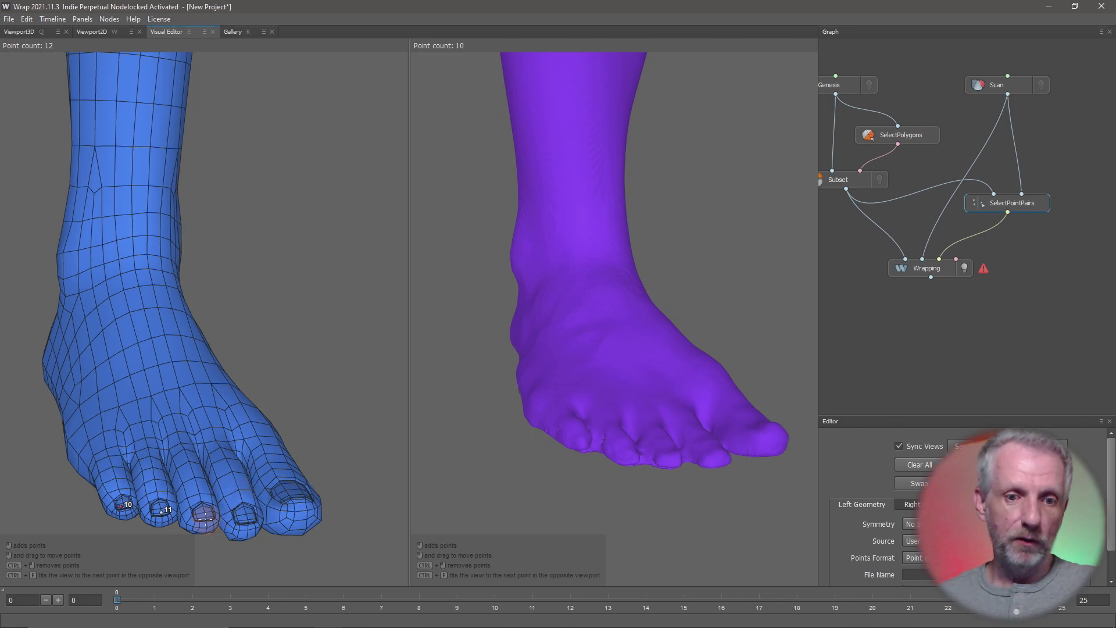
{"action": "left_click", "coordinate": [301, 497]}
Step: Place five matching points on the scan's right foot, one on each toe tip from the little toe to the big toe
{"action": "left_click_drag", "start_coordinate": [498, 476], "coordinate": [478, 482], "text": "alt"}
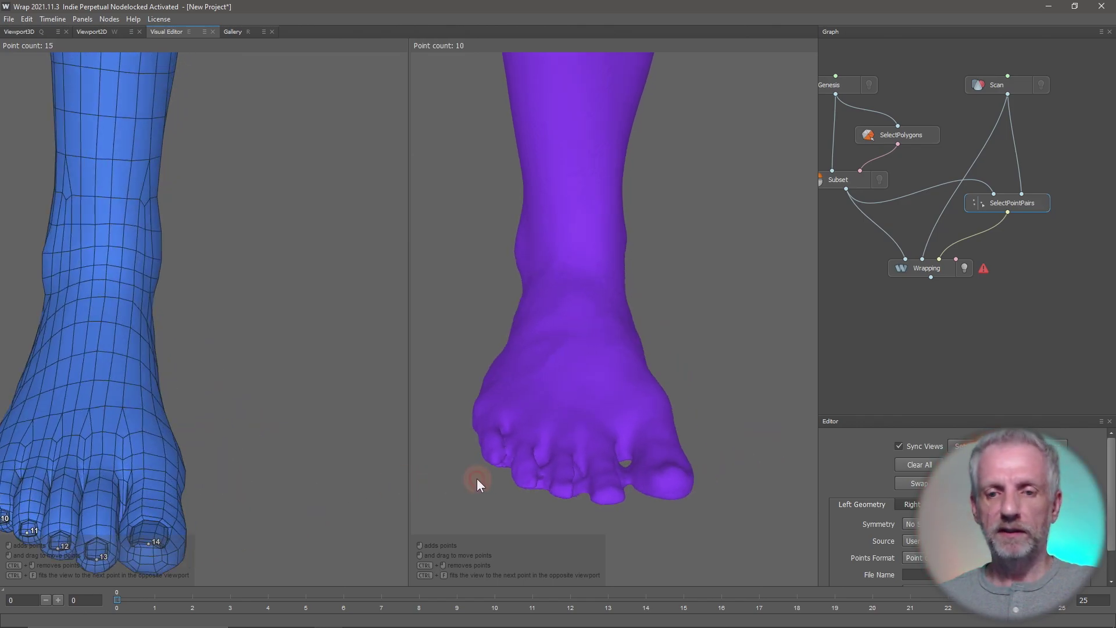
{"action": "left_click", "coordinate": [493, 453]}
{"action": "left_click", "coordinate": [528, 479]}
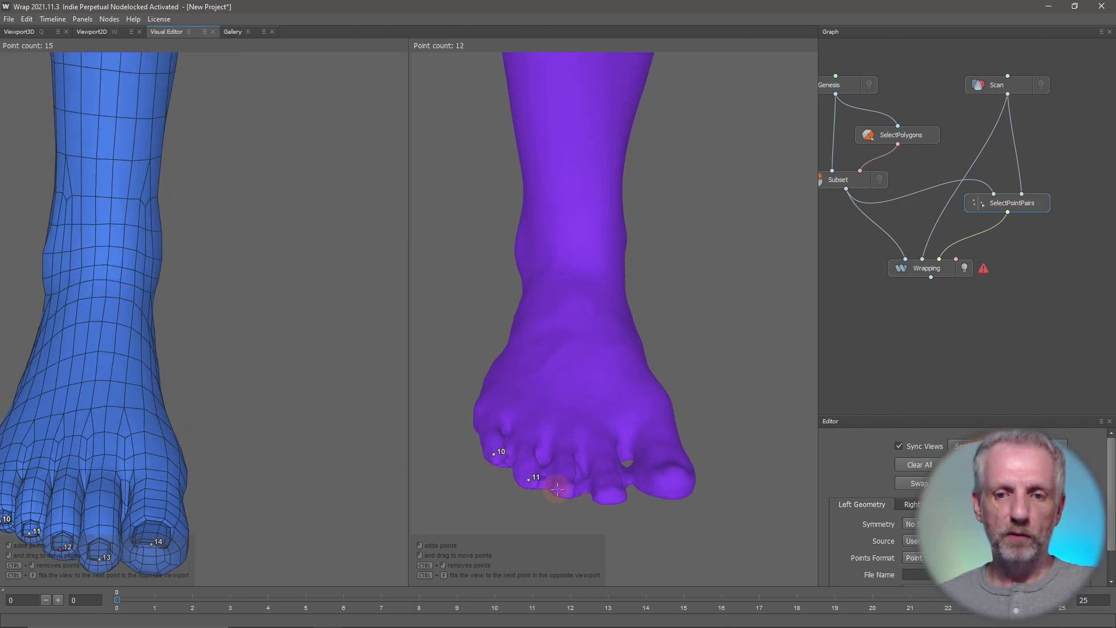
{"action": "left_click", "coordinate": [564, 485]}
{"action": "left_click", "coordinate": [612, 489]}
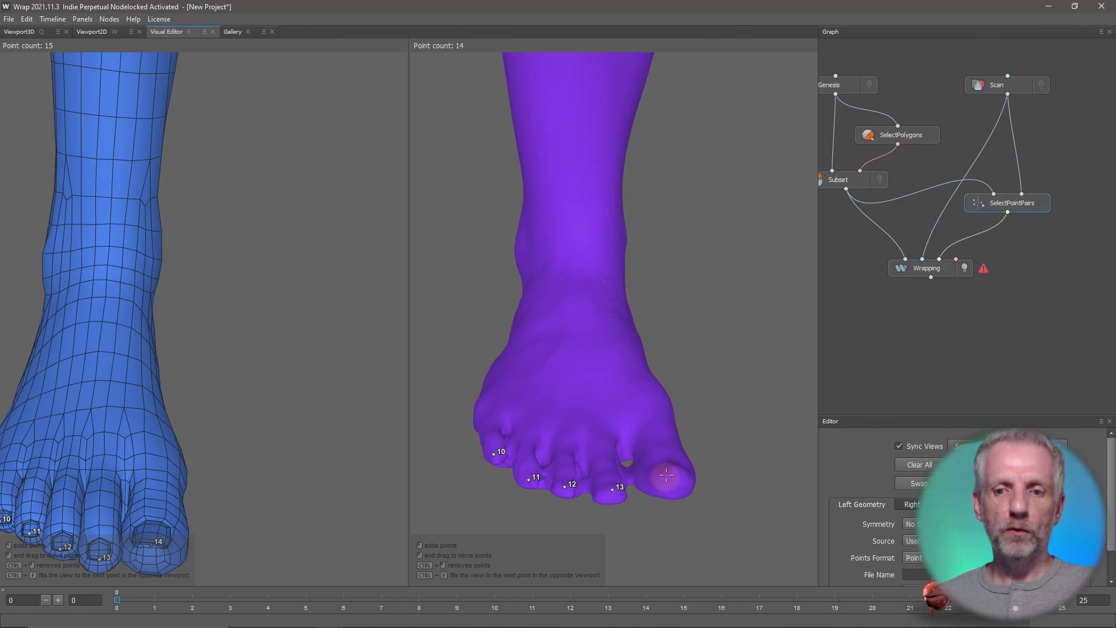
{"action": "left_click", "coordinate": [674, 467]}
Step: Place five points on the Genesis mesh's left foot, one on each toe tip from the big toe to the little toe
{"action": "scroll", "coordinate": [313, 449], "scroll_direction": "down", "scroll_amount": 4}
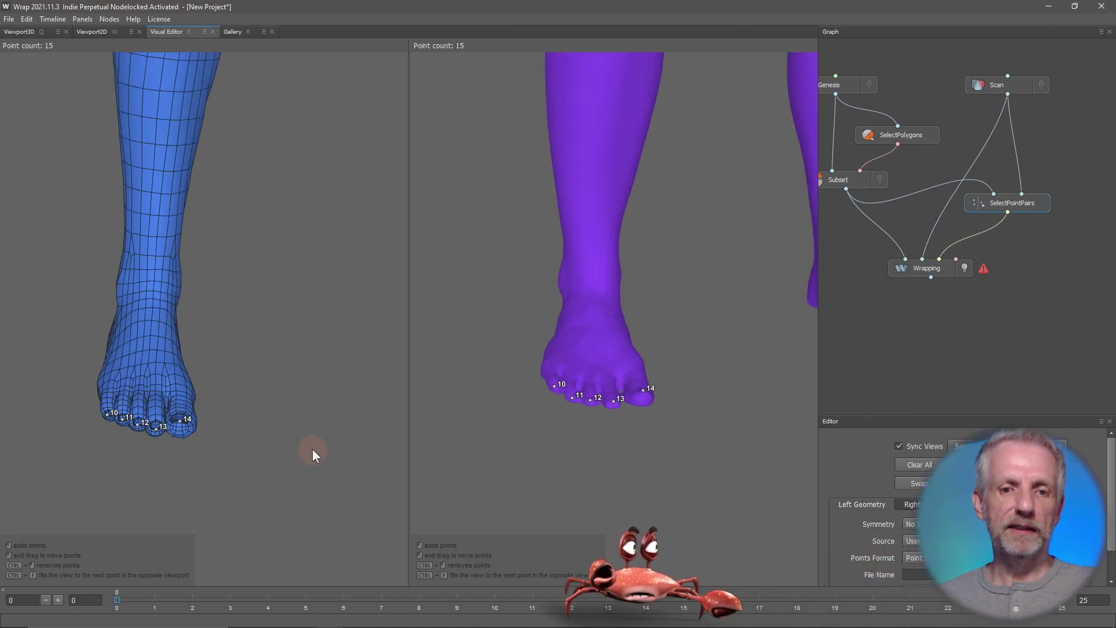
{"action": "middle_click_drag", "start_coordinate": [264, 452], "coordinate": [84, 470], "text": "alt"}
{"action": "middle_click_drag", "start_coordinate": [257, 431], "coordinate": [237, 441], "text": "alt"}
{"action": "left_click_drag", "start_coordinate": [237, 441], "coordinate": [184, 440]}
{"action": "middle_click_drag", "start_coordinate": [183, 437], "coordinate": [124, 430], "text": "alt"}
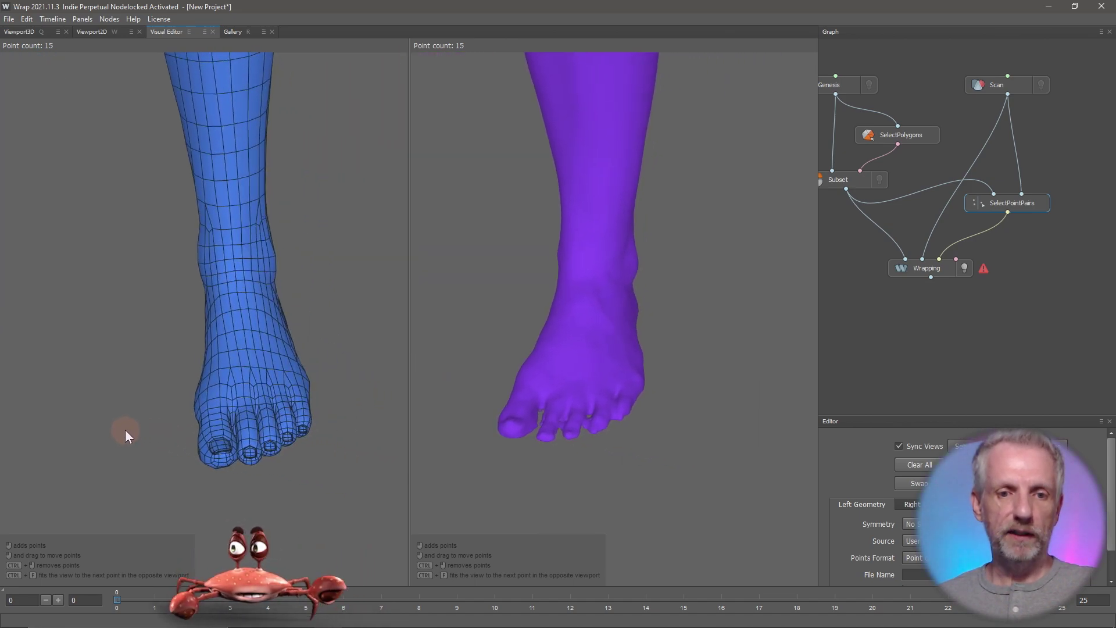
{"action": "scroll", "coordinate": [125, 430], "scroll_direction": "up", "scroll_amount": 3}
{"action": "left_click_drag", "start_coordinate": [221, 468], "coordinate": [194, 470], "text": "alt"}
{"action": "middle_click_drag", "start_coordinate": [194, 471], "coordinate": [183, 427], "text": "alt"}
{"action": "scroll", "coordinate": [183, 428], "scroll_direction": "up", "scroll_amount": 1}
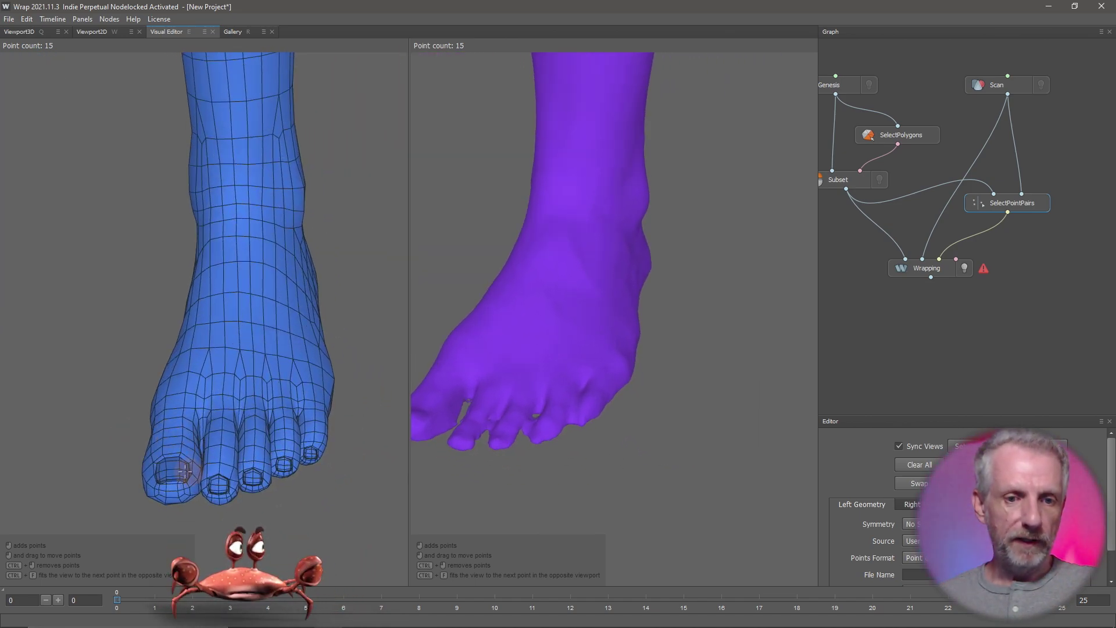
{"action": "left_click", "coordinate": [171, 482]}
{"action": "left_click", "coordinate": [220, 491]}
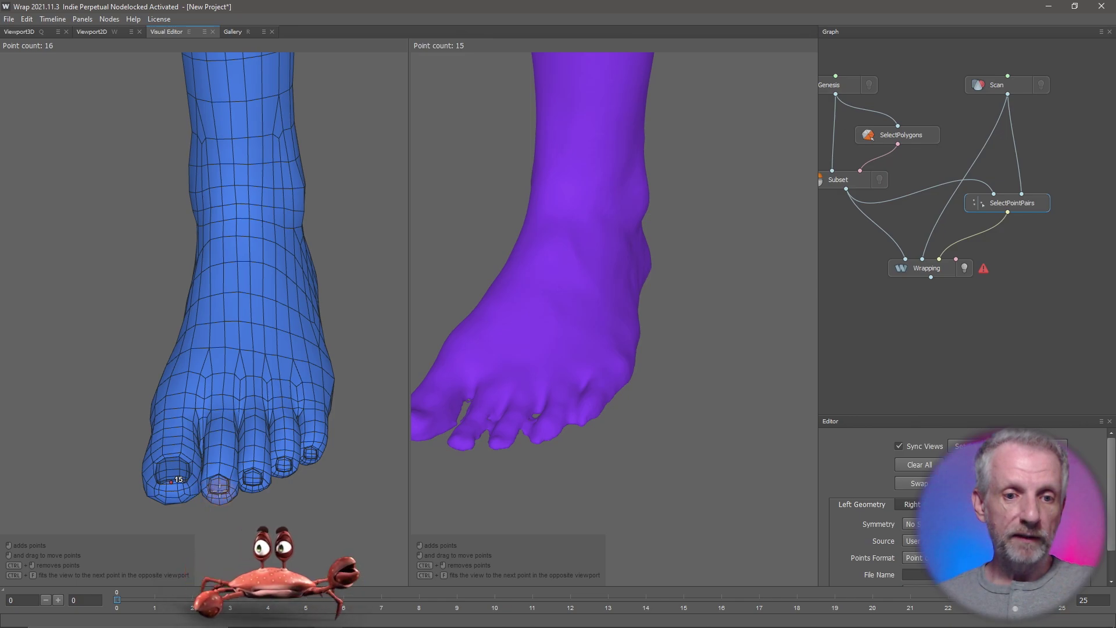
{"action": "left_click", "coordinate": [252, 483]}
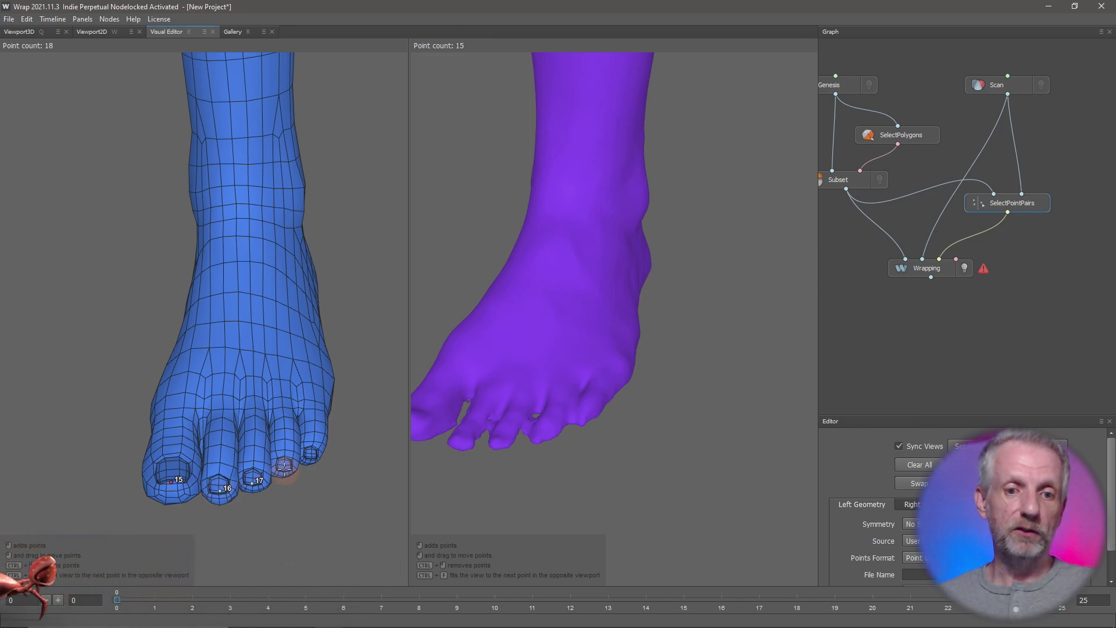
{"action": "left_click", "coordinate": [283, 468]}
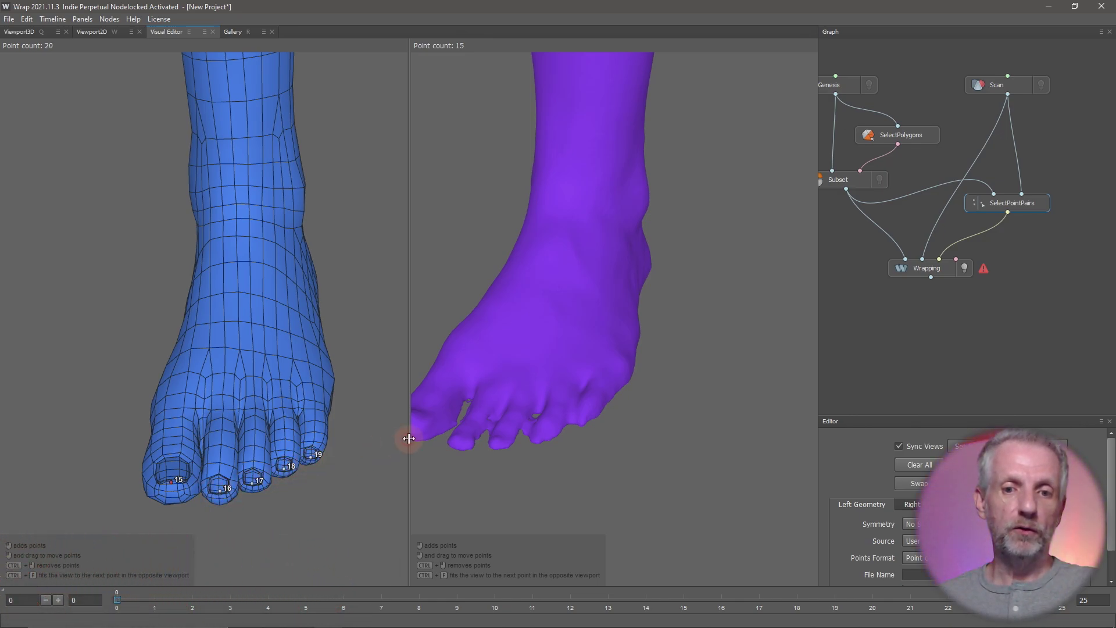
Step: Place five matching points on the scan's left toes from the big toe to the little toe, correcting the second toe's point
{"action": "left_click_drag", "start_coordinate": [518, 464], "coordinate": [550, 463], "text": "alt"}
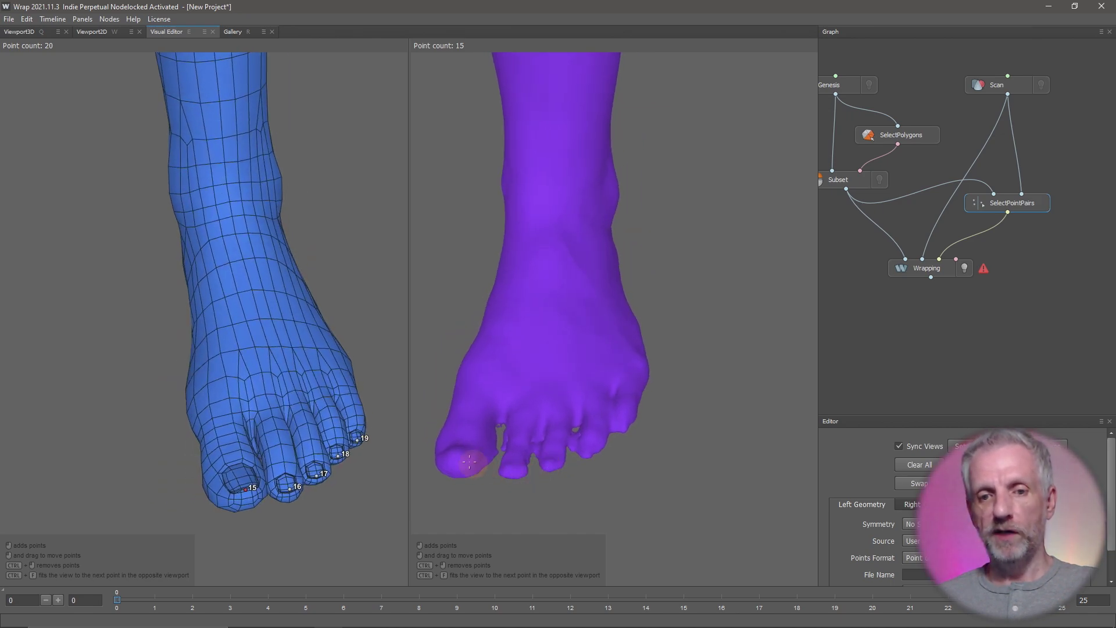
{"action": "left_click", "coordinate": [517, 468]}
{"action": "scroll", "coordinate": [525, 468], "scroll_direction": "up", "scroll_amount": 3}
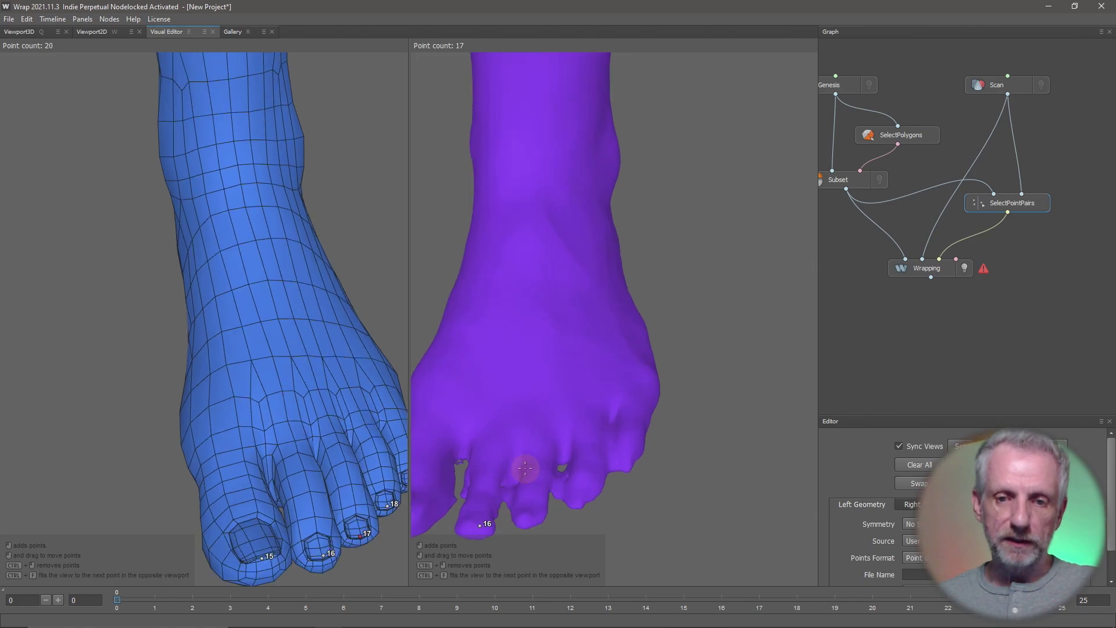
{"action": "middle_click_drag", "start_coordinate": [523, 469], "coordinate": [597, 418], "text": "alt"}
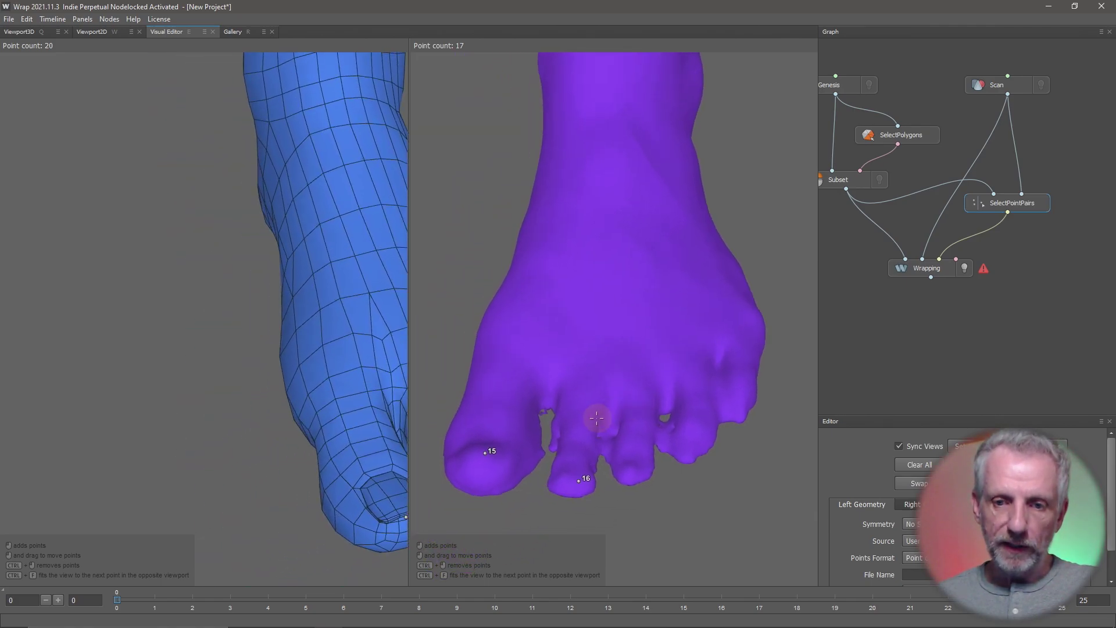
{"action": "left_click", "coordinate": [572, 482]}
{"action": "left_click", "coordinate": [630, 469]}
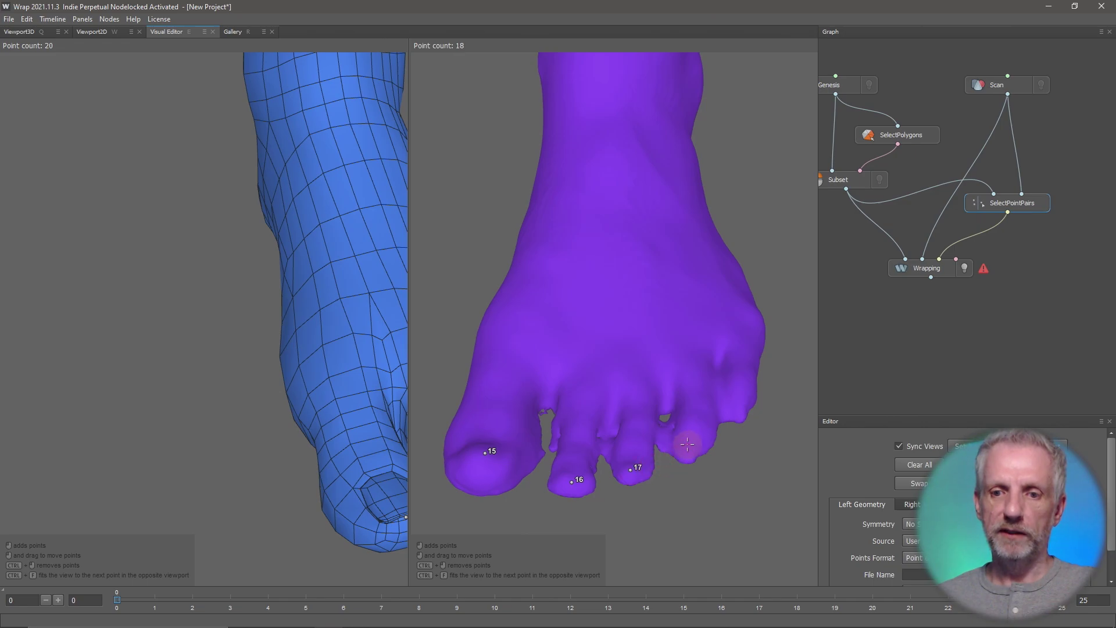
{"action": "left_click", "coordinate": [733, 409]}
Step: Check the point pairs on the hands and feet of both models from several sides
{"action": "left_click_drag", "start_coordinate": [712, 406], "coordinate": [591, 269], "text": "alt"}
{"action": "middle_click_drag", "start_coordinate": [591, 269], "coordinate": [701, 422]}
{"action": "scroll", "coordinate": [702, 422], "scroll_direction": "up", "scroll_amount": 3}
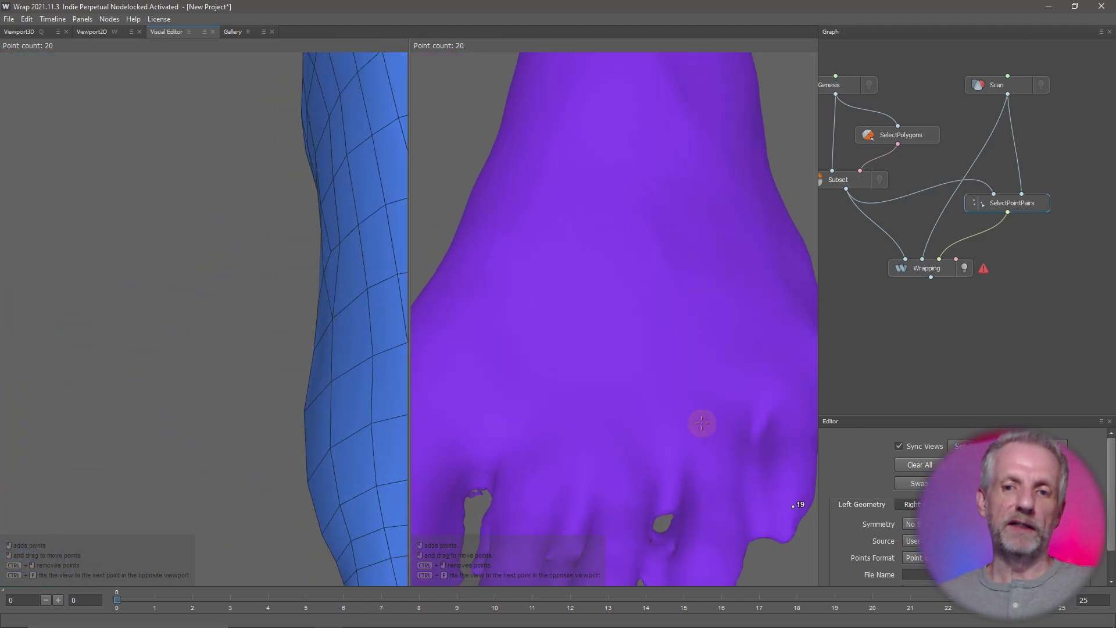
{"action": "scroll", "coordinate": [702, 423], "scroll_direction": "down", "scroll_amount": 10}
{"action": "middle_click_drag", "start_coordinate": [695, 349], "coordinate": [696, 460]}
{"action": "scroll", "coordinate": [697, 460], "scroll_direction": "down", "scroll_amount": 2}
{"action": "scroll", "coordinate": [696, 460], "scroll_direction": "down", "scroll_amount": 4}
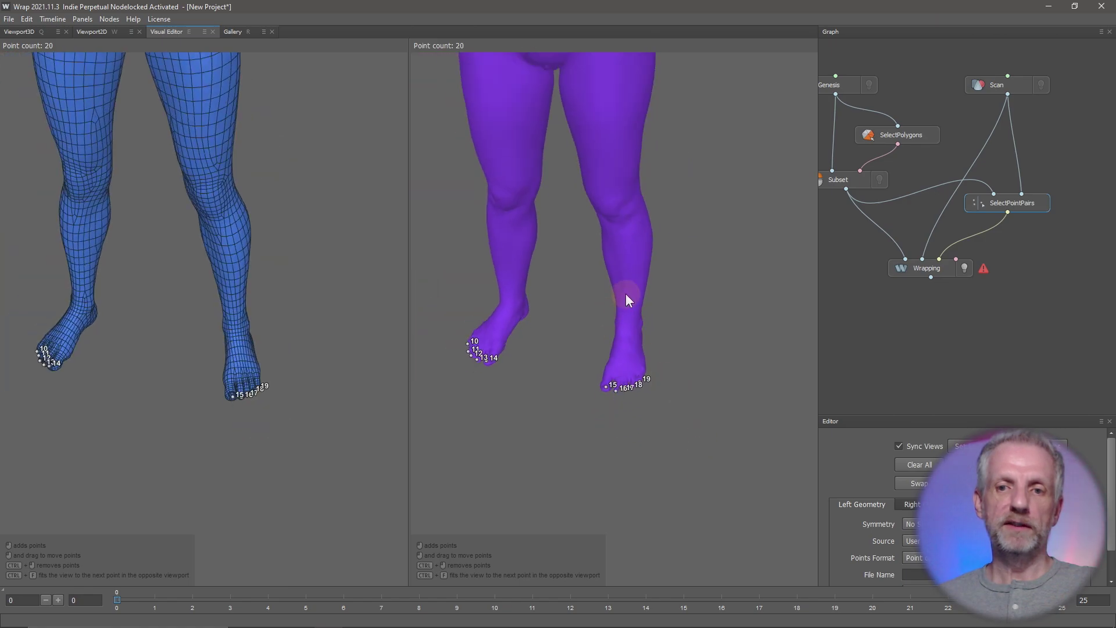
{"action": "middle_click_drag", "start_coordinate": [625, 294], "coordinate": [685, 400]}
{"action": "middle_click_drag", "start_coordinate": [677, 357], "coordinate": [543, 308]}
{"action": "scroll", "coordinate": [543, 309], "scroll_direction": "down", "scroll_amount": 6}
{"action": "scroll", "coordinate": [557, 241], "scroll_direction": "down", "scroll_amount": 2}
{"action": "middle_click_drag", "start_coordinate": [557, 242], "coordinate": [573, 378]}
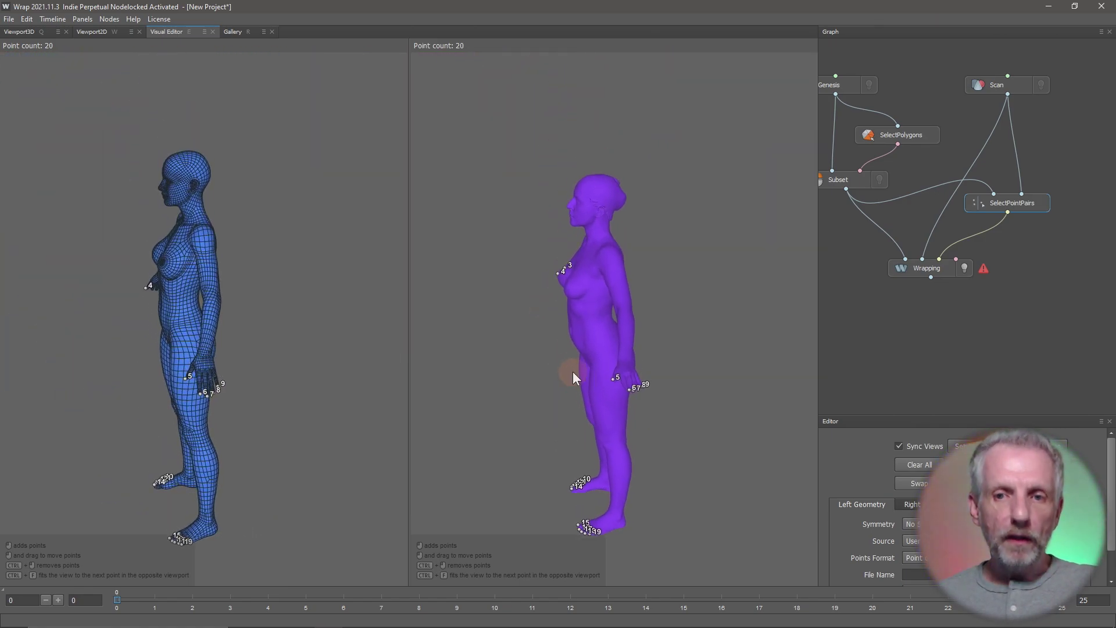
{"action": "scroll", "coordinate": [573, 376], "scroll_direction": "up", "scroll_amount": 3}
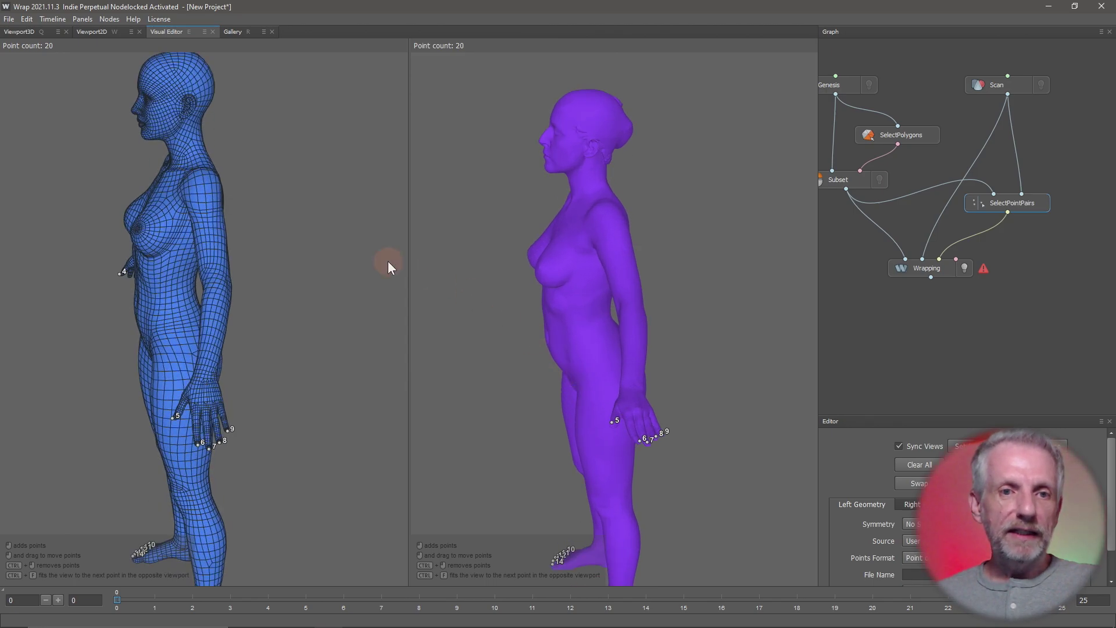
{"action": "scroll", "coordinate": [292, 203], "scroll_direction": "up", "scroll_amount": 3}
{"action": "middle_click_drag", "start_coordinate": [246, 189], "coordinate": [508, 201]}
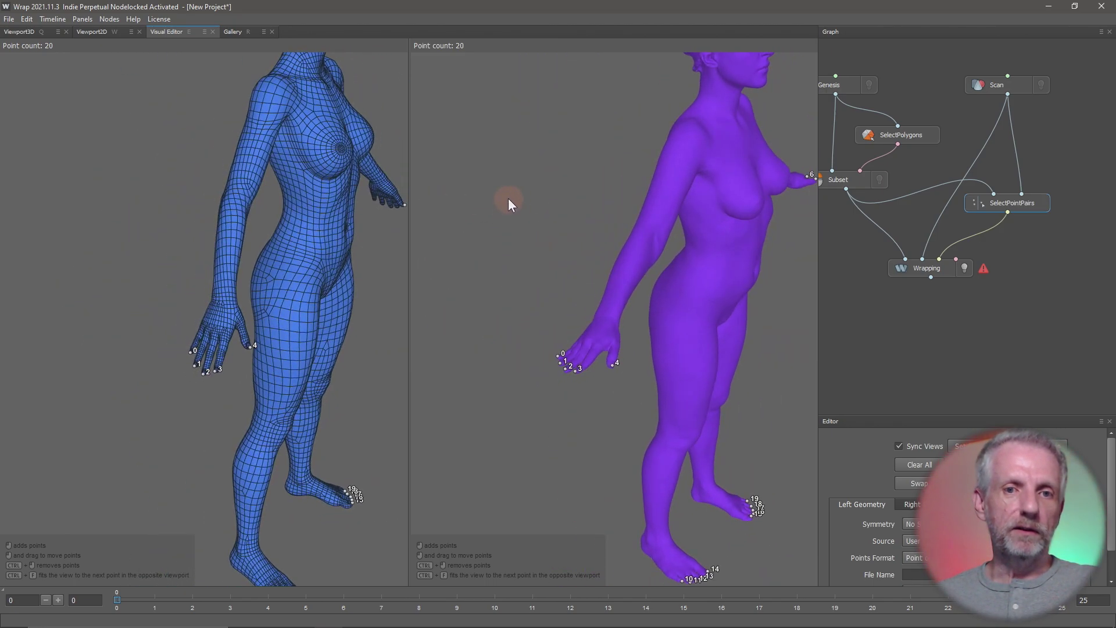
Step: Place three points on the Genesis mesh's right ear: on the upper rim, the rear edge and the earlobe
{"action": "middle_click_drag", "start_coordinate": [350, 152], "coordinate": [307, 333]}
{"action": "scroll", "coordinate": [296, 319], "scroll_direction": "up", "scroll_amount": 3}
{"action": "middle_click_drag", "start_coordinate": [272, 243], "coordinate": [275, 334]}
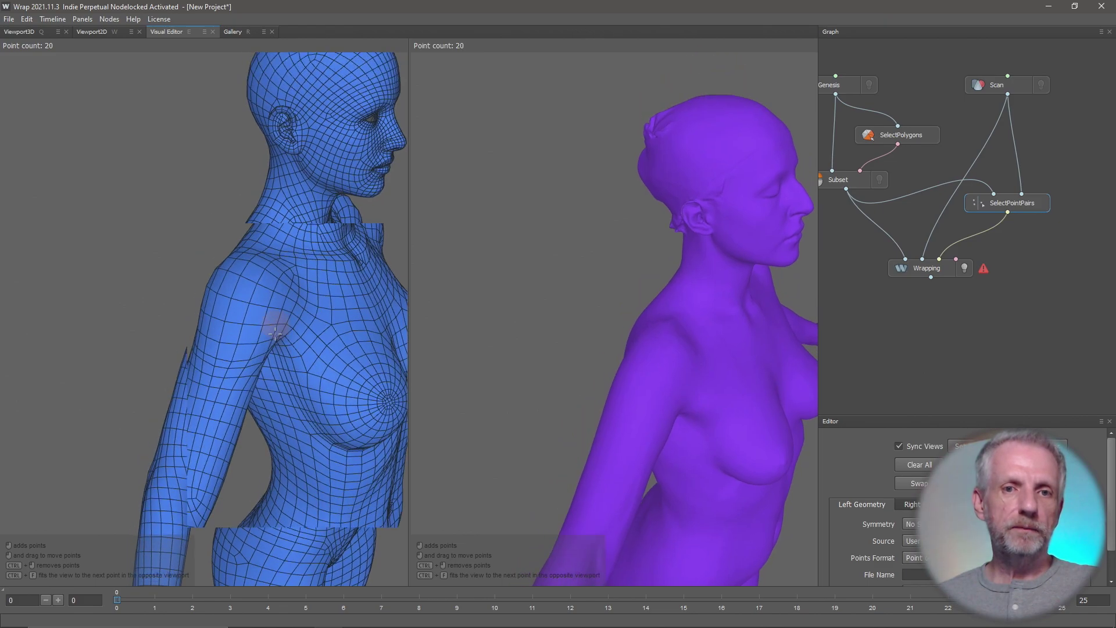
{"action": "scroll", "coordinate": [269, 110], "scroll_direction": "up", "scroll_amount": 5}
{"action": "middle_click_drag", "start_coordinate": [270, 110], "coordinate": [186, 336]}
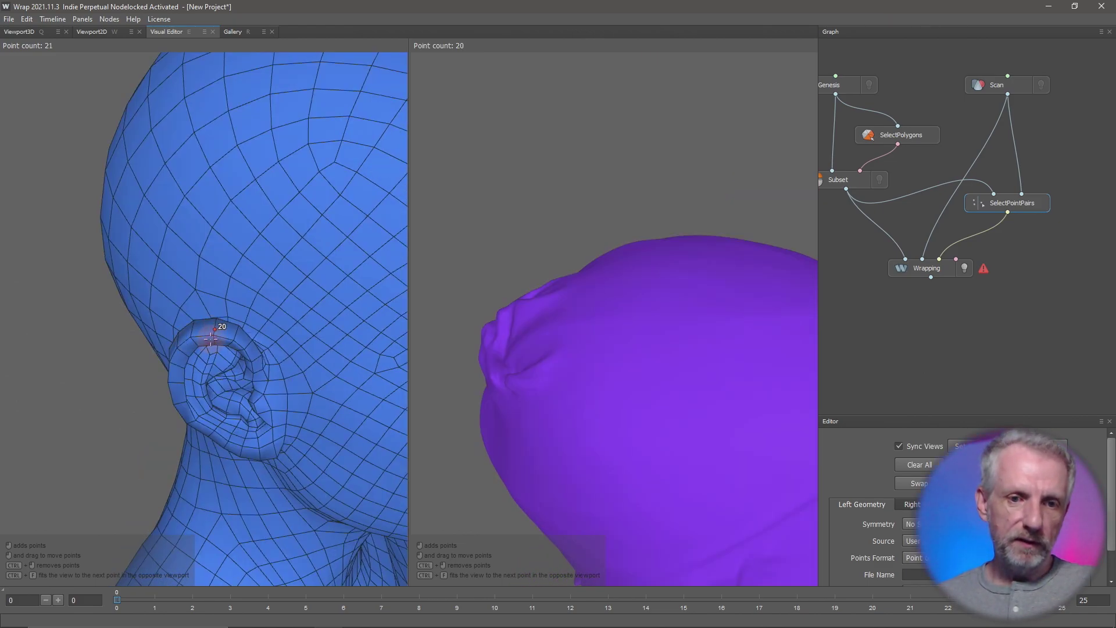
{"action": "left_click_drag", "start_coordinate": [210, 339], "coordinate": [232, 321], "text": "alt"}
{"action": "middle_click_drag", "start_coordinate": [236, 324], "coordinate": [224, 267]}
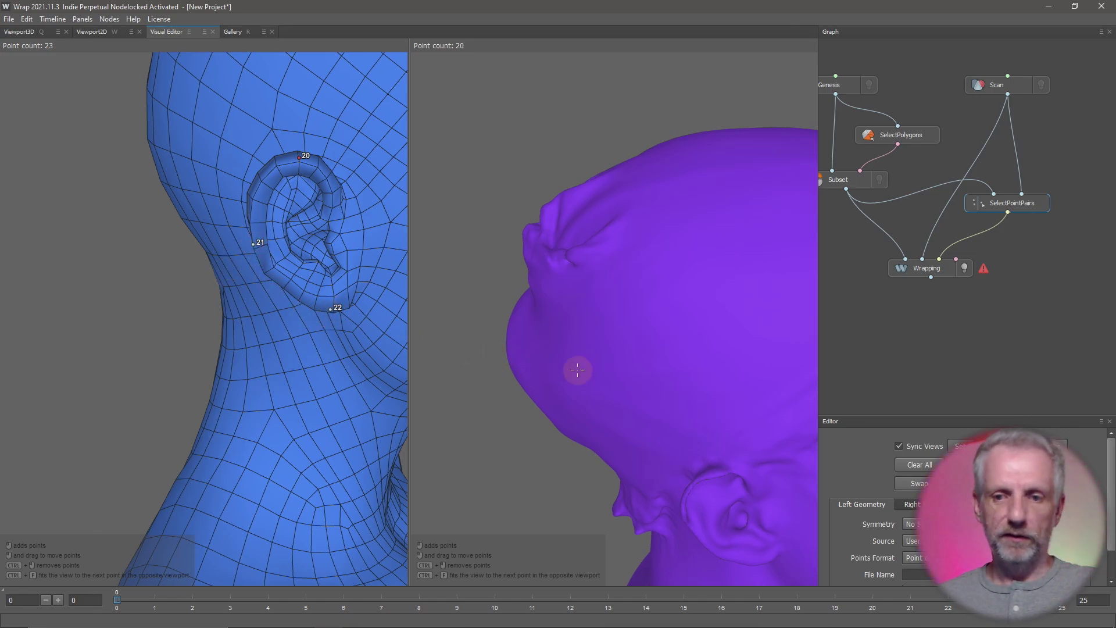
Step: Place three matching points on the scan's right ear: on the upper rim, the rear edge and the earlobe
{"action": "middle_click_drag", "start_coordinate": [573, 368], "coordinate": [609, 252]}
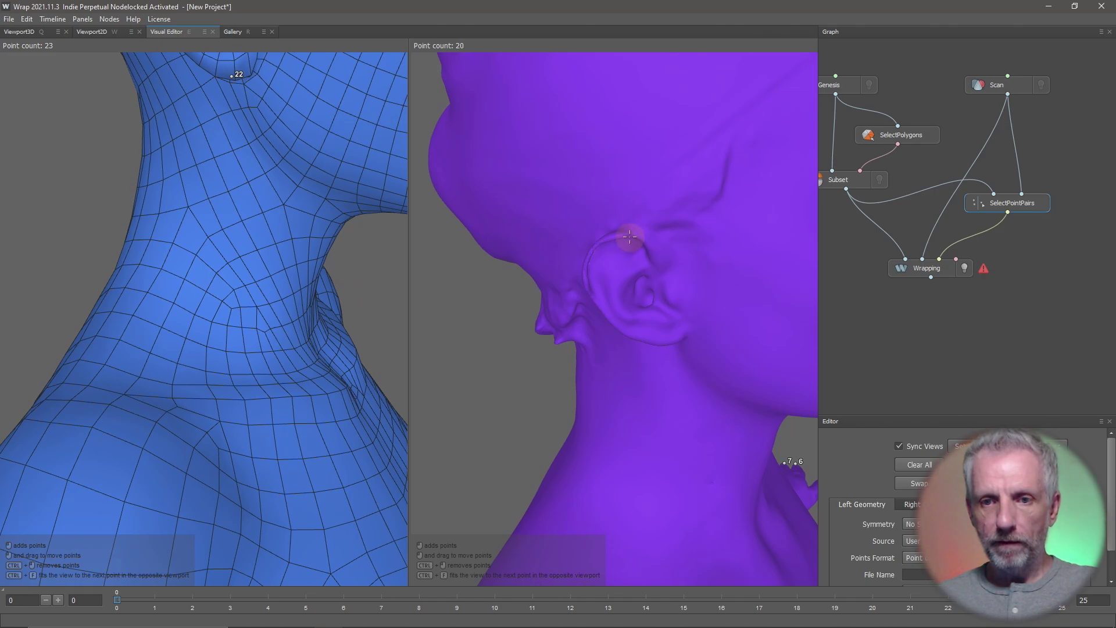
{"action": "left_click", "coordinate": [625, 233]}
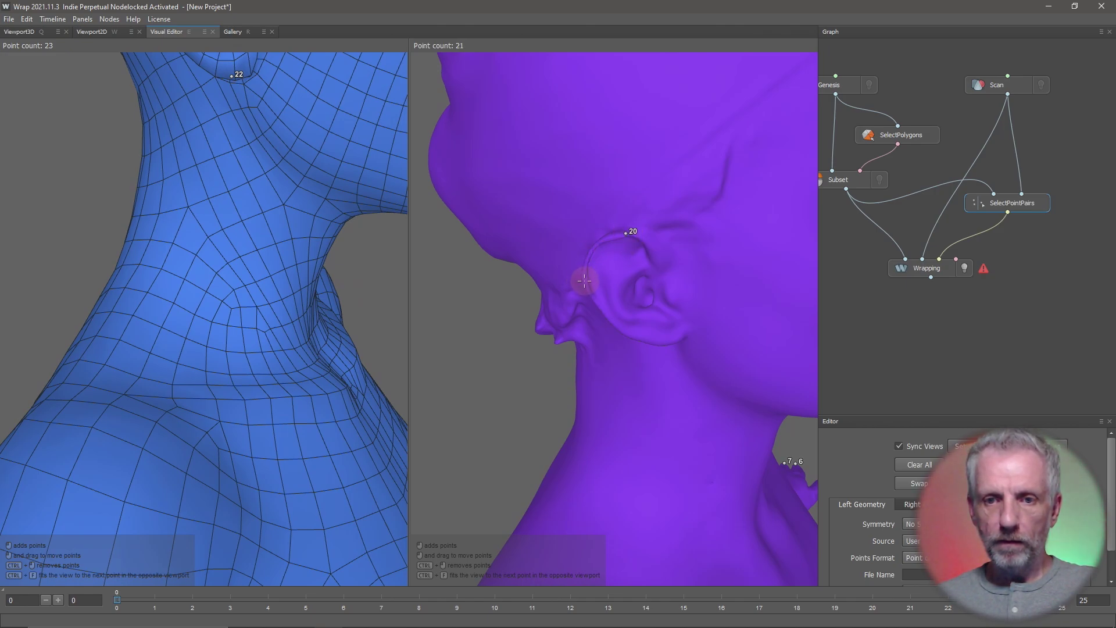
{"action": "left_click", "coordinate": [585, 282]}
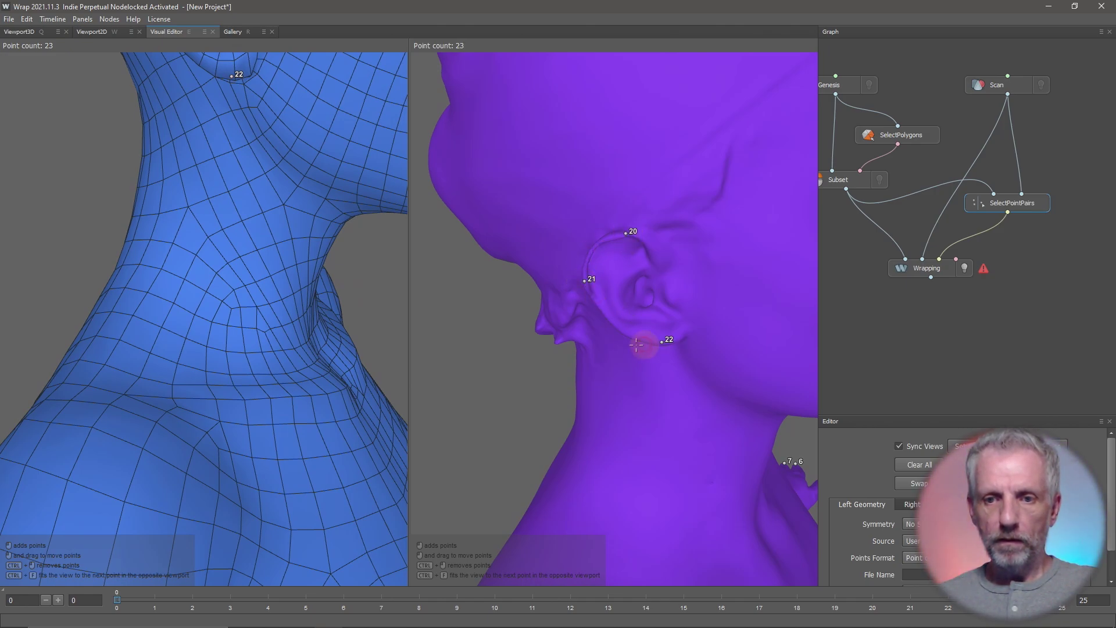
Step: Place three points on the Genesis mesh's left ear: on the upper rim, the rear edge and the earlobe
{"action": "left_click_drag", "start_coordinate": [623, 345], "coordinate": [324, 326], "text": "alt"}
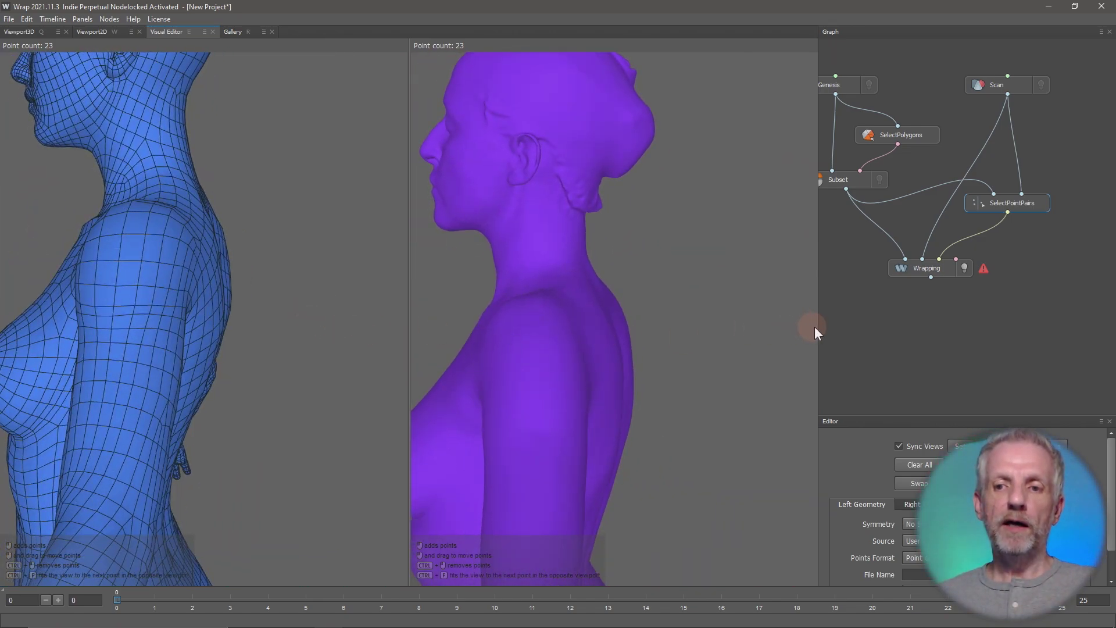
{"action": "left_click_drag", "start_coordinate": [815, 327], "coordinate": [870, 331]}
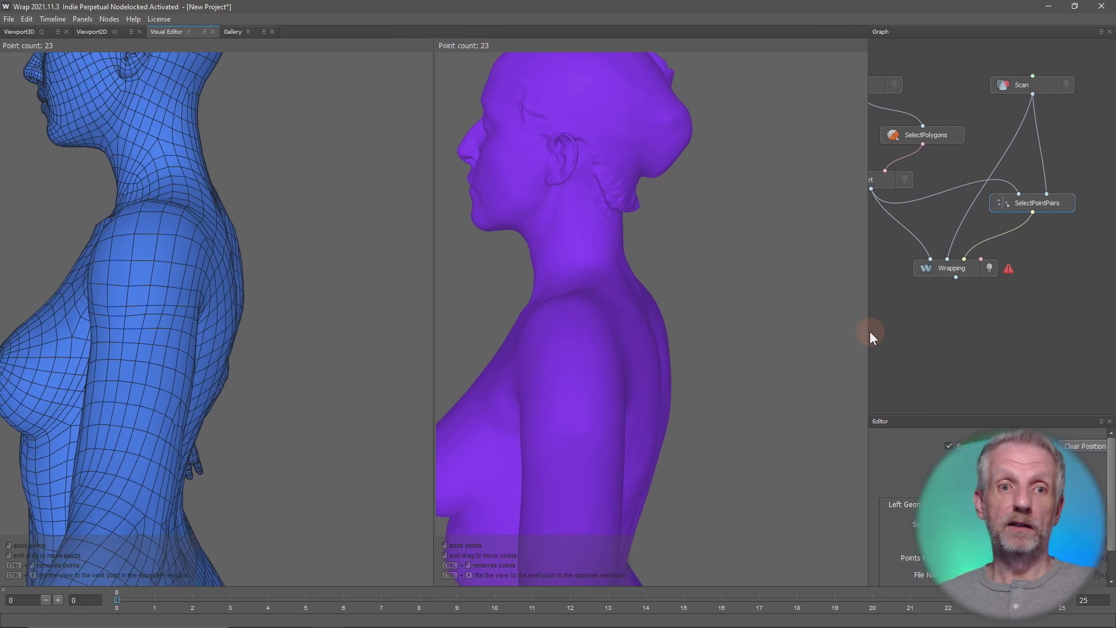
{"action": "middle_click_drag", "start_coordinate": [309, 225], "coordinate": [365, 326], "text": "alt"}
{"action": "scroll", "coordinate": [353, 327], "scroll_direction": "up", "scroll_amount": 2}
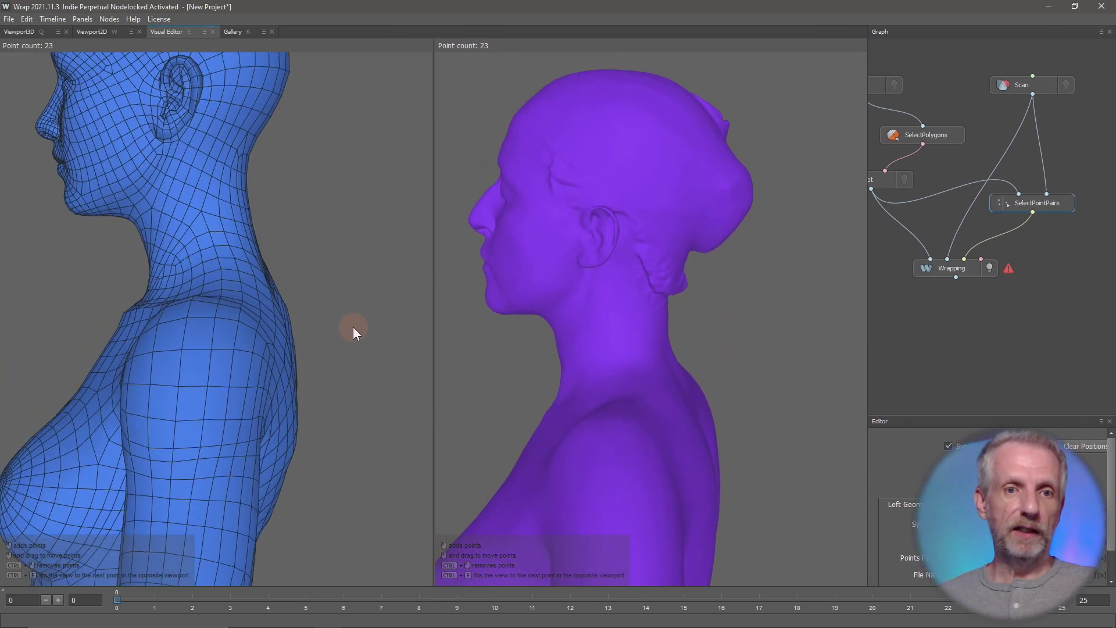
{"action": "middle_click_drag", "start_coordinate": [346, 214], "coordinate": [368, 434], "text": "alt"}
{"action": "scroll", "coordinate": [355, 426], "scroll_direction": "up", "scroll_amount": 2}
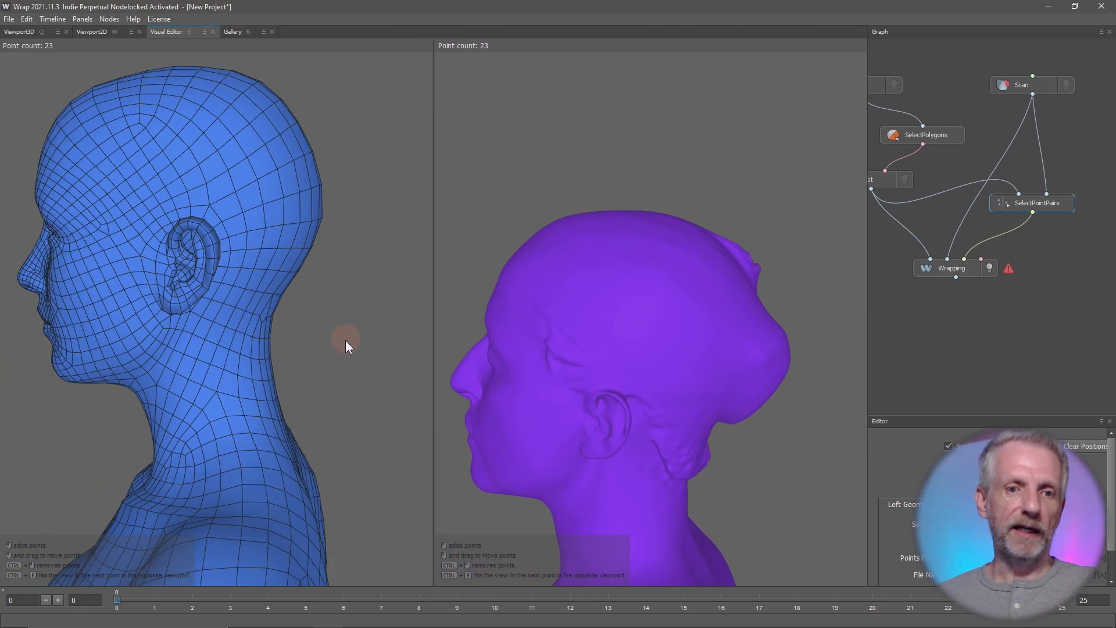
{"action": "mouse_move", "coordinate": [327, 334]}
{"action": "middle_mouse_down", "text": "alt"}
{"action": "mouse_move", "coordinate": [349, 376]}
{"action": "mouse_move", "coordinate": [346, 342]}
{"action": "middle_mouse_up", "text": "alt"}
{"action": "left_click_drag", "start_coordinate": [347, 342], "coordinate": [366, 382], "text": "alt"}
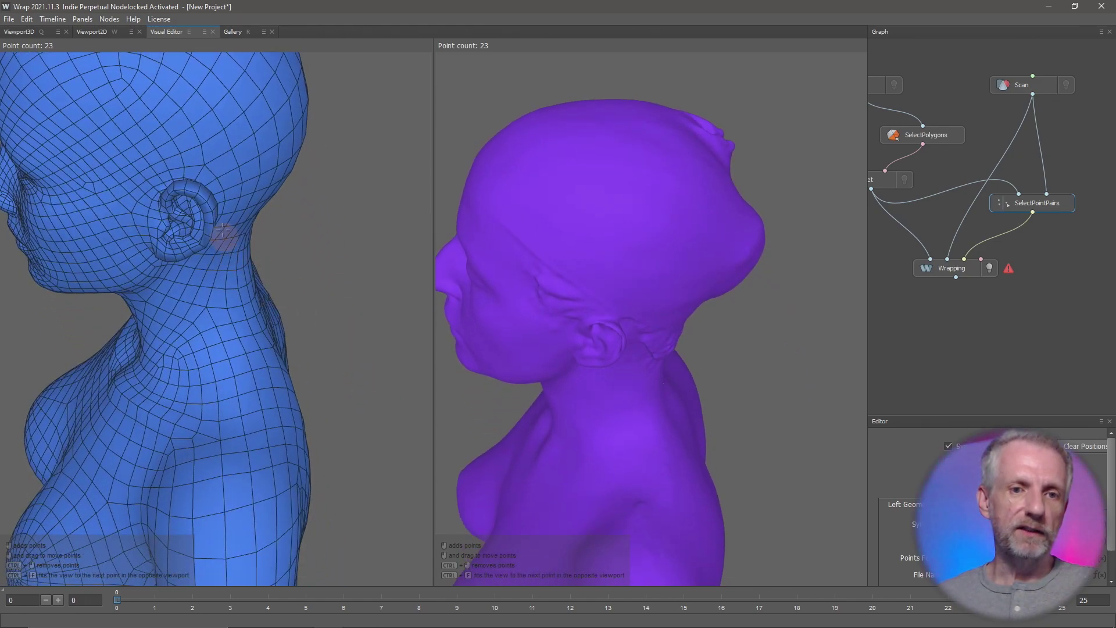
{"action": "left_click", "coordinate": [186, 187]}
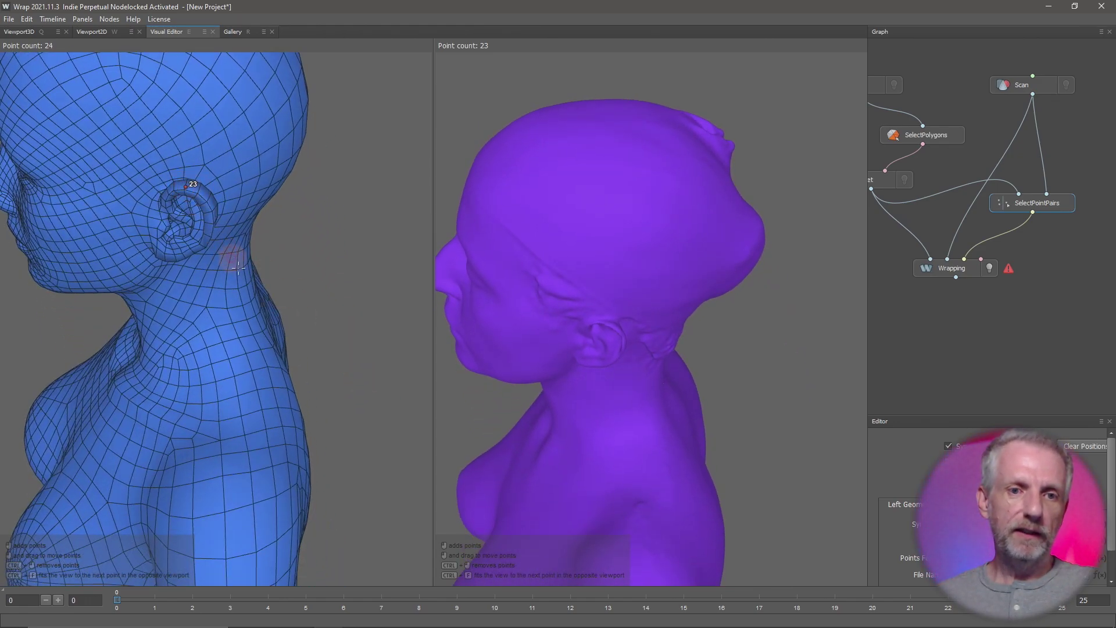
{"action": "left_click_drag", "start_coordinate": [244, 276], "coordinate": [234, 230], "text": "alt"}
{"action": "middle_click_drag", "start_coordinate": [245, 277], "coordinate": [232, 307]}
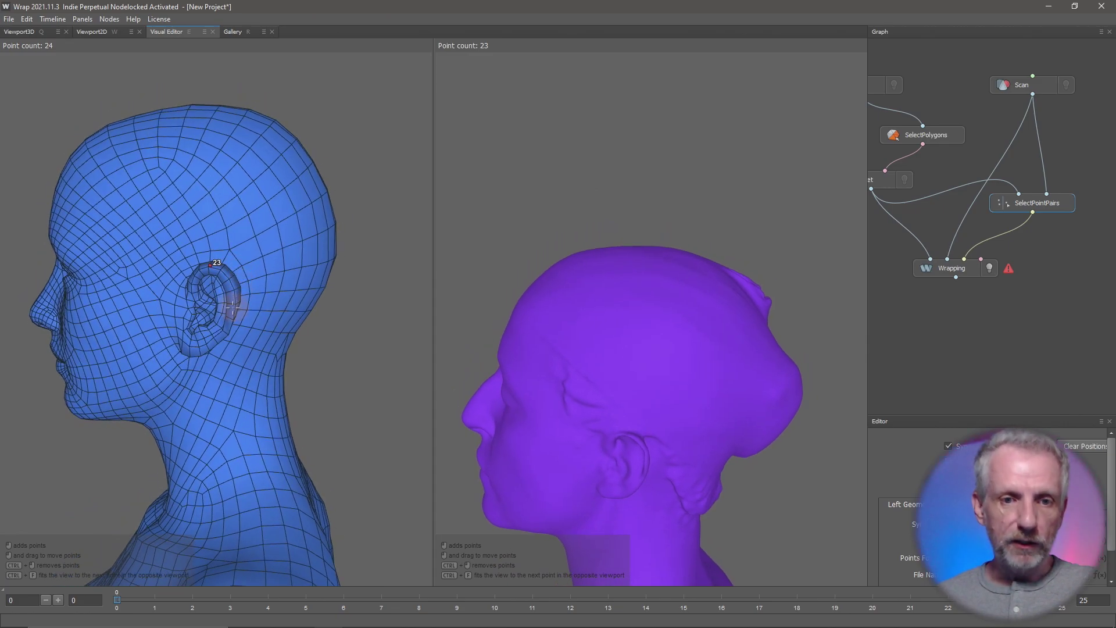
{"action": "left_click", "coordinate": [189, 353]}
Step: Place three matching points on the scan's left ear: on the upper rim, the rear edge and the earlobe
{"action": "middle_click_drag", "start_coordinate": [658, 378], "coordinate": [705, 194]}
{"action": "scroll", "coordinate": [714, 277], "scroll_direction": "up", "scroll_amount": 3}
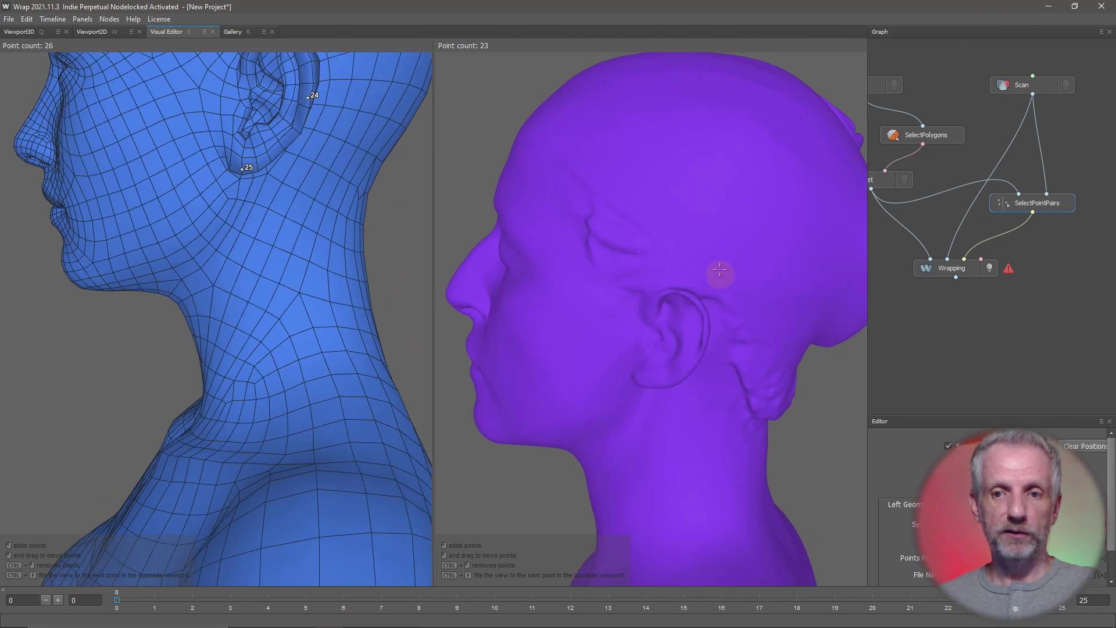
{"action": "middle_click_drag", "start_coordinate": [719, 270], "coordinate": [707, 219]}
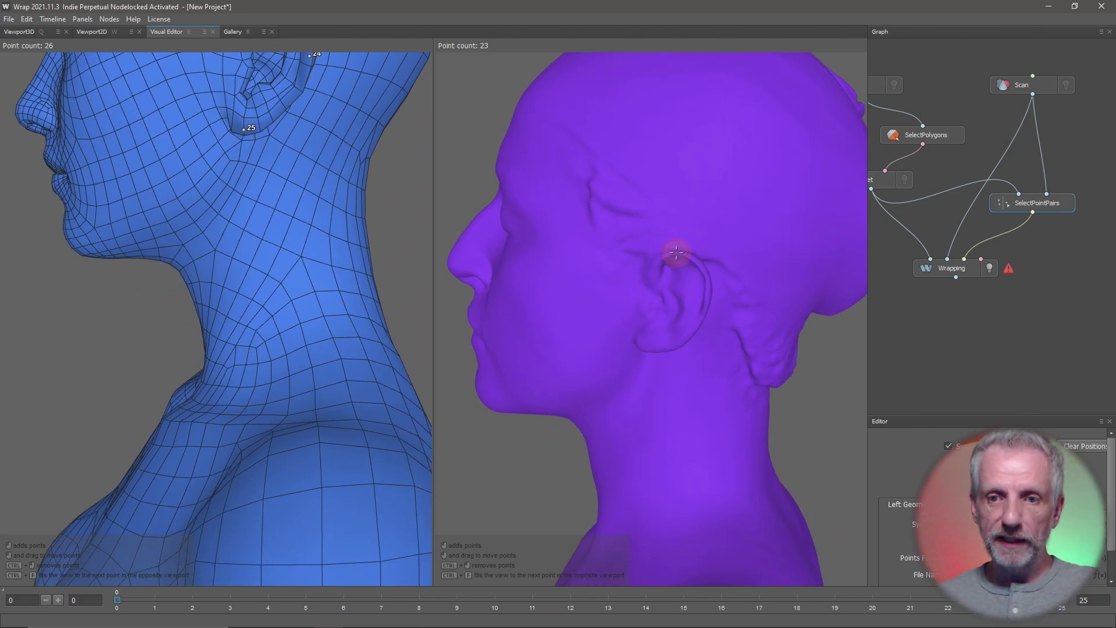
{"action": "left_click", "coordinate": [708, 303]}
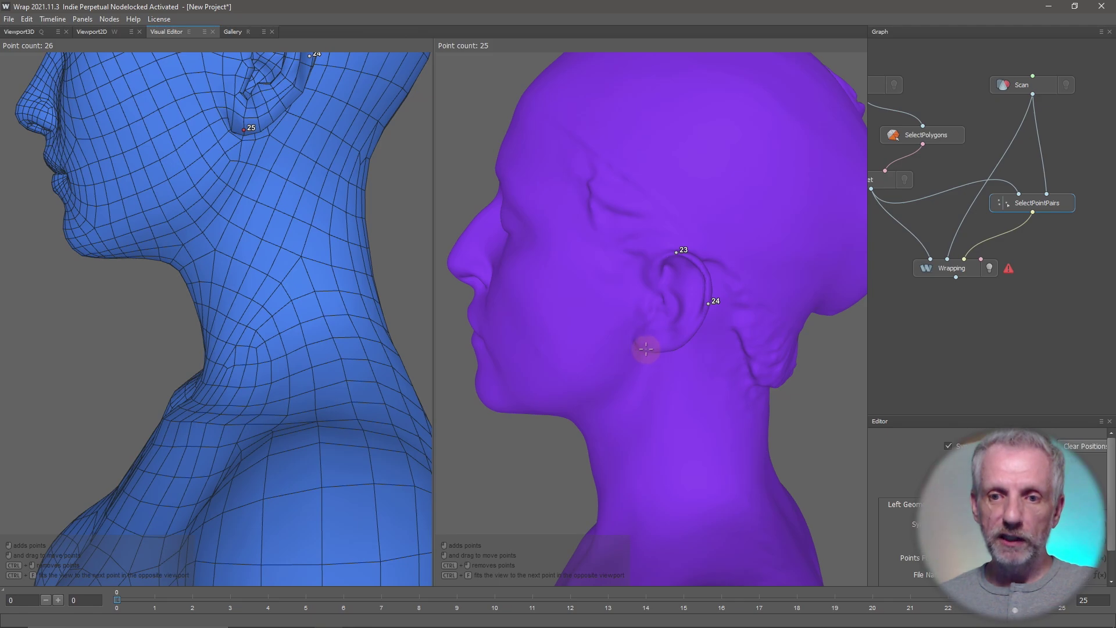
{"action": "left_click", "coordinate": [649, 347]}
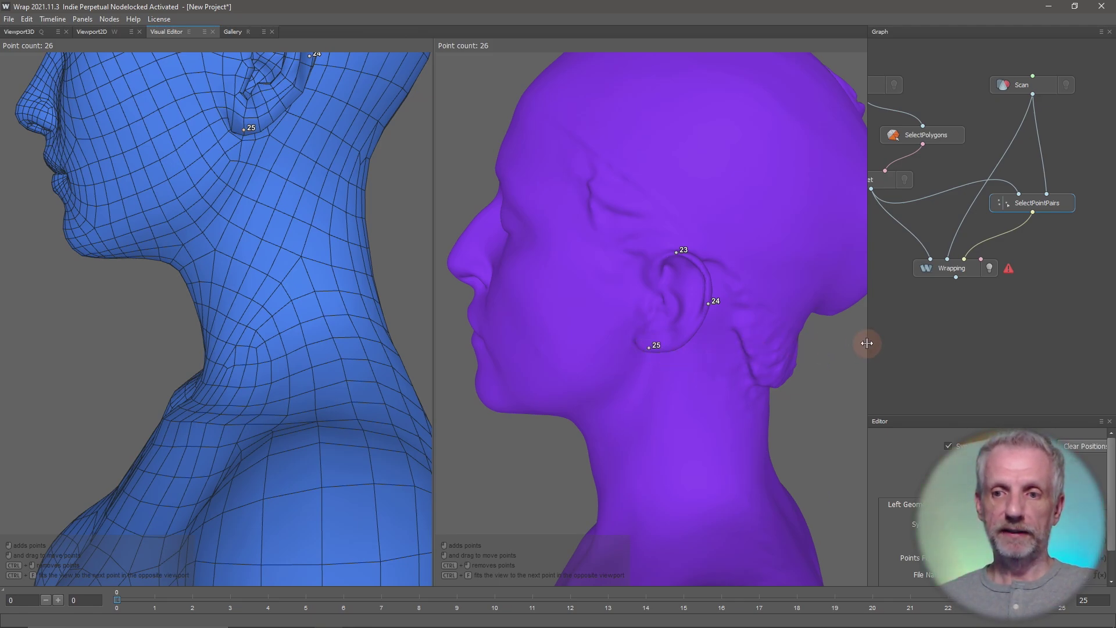
Step: Enlarge the point pair settings area and review the left and right geometry settings, including the symmetry options
{"action": "left_click_drag", "start_coordinate": [866, 342], "coordinate": [760, 342]}
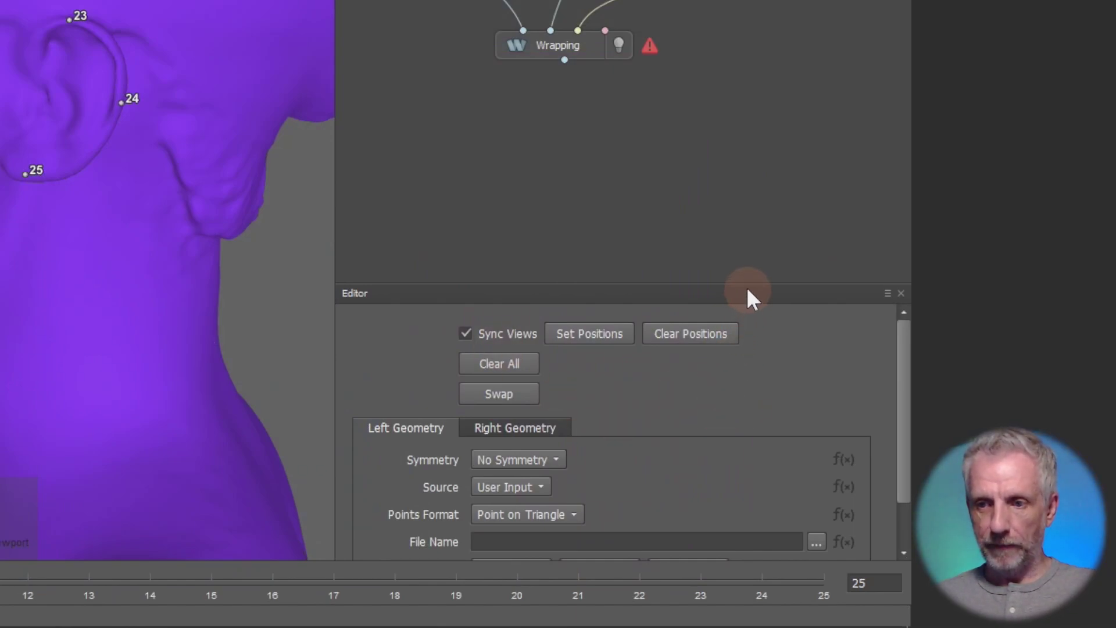
{"action": "left_click_drag", "start_coordinate": [742, 281], "coordinate": [755, 148]}
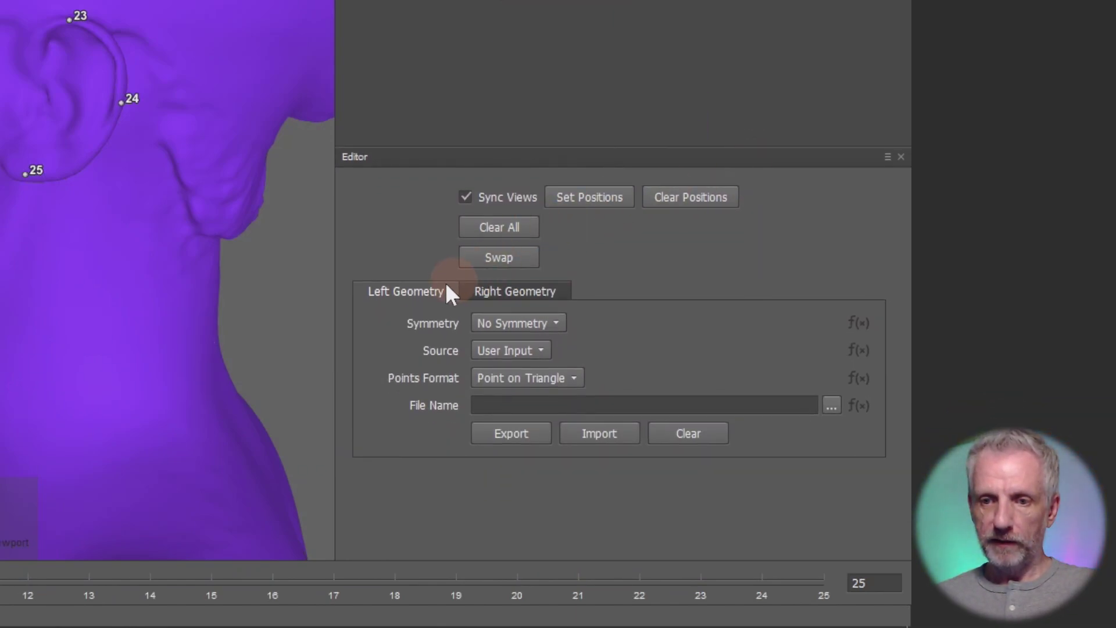
{"action": "left_click", "coordinate": [516, 293]}
{"action": "left_click", "coordinate": [406, 292]}
{"action": "left_click", "coordinate": [552, 322]}
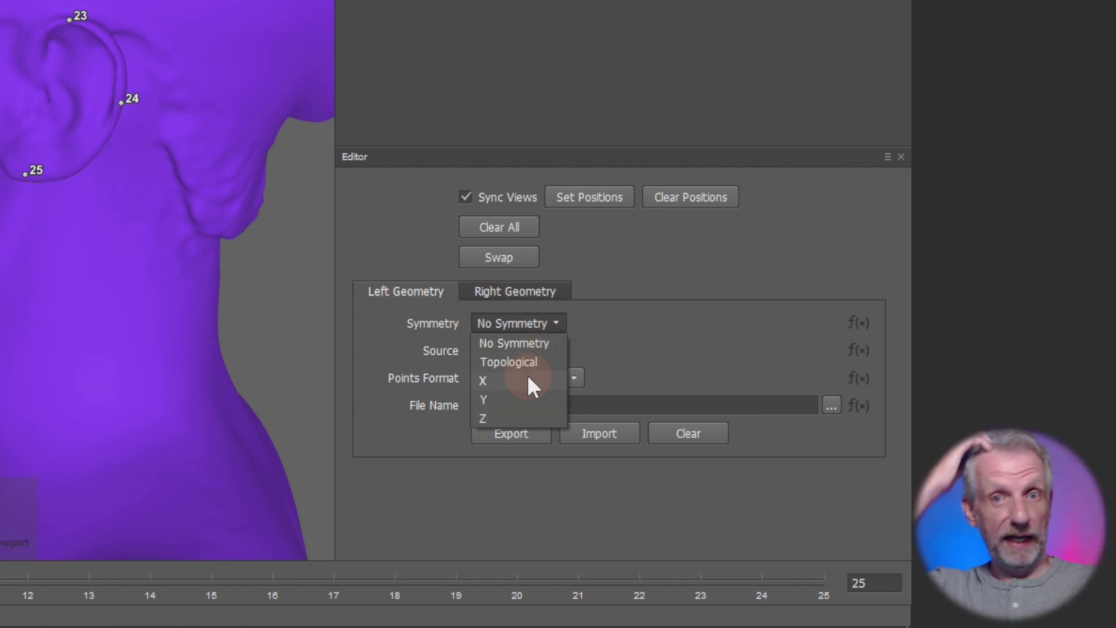
{"action": "left_click", "coordinate": [653, 330]}
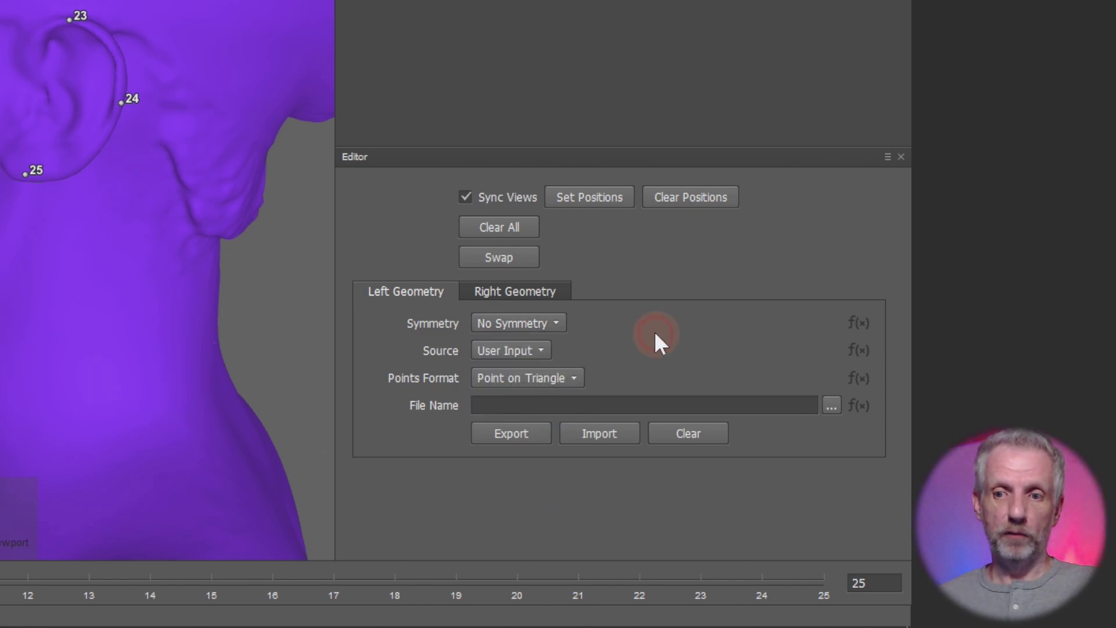
{"action": "left_click", "coordinate": [542, 291]}
{"action": "left_click", "coordinate": [419, 292]}
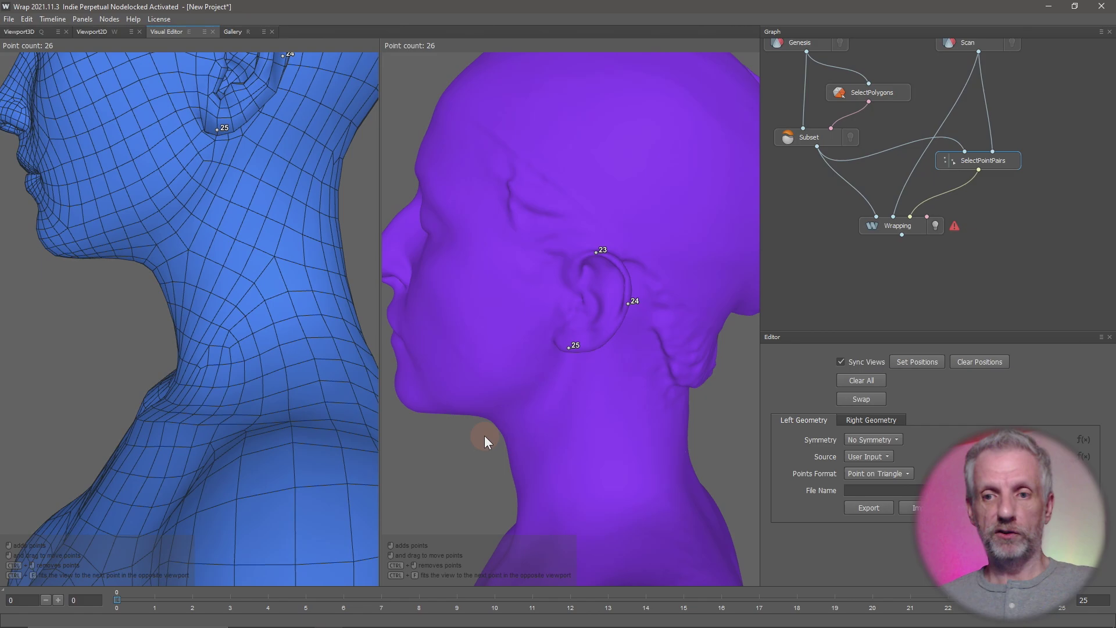
Step: Fit both full bodies in view and compute the Wrapping node with its default parameters
{"action": "left_click_drag", "start_coordinate": [484, 435], "coordinate": [556, 404], "text": "alt"}
{"action": "scroll", "coordinate": [633, 431], "scroll_direction": "down", "scroll_amount": 1}
{"action": "key", "text": "f"}
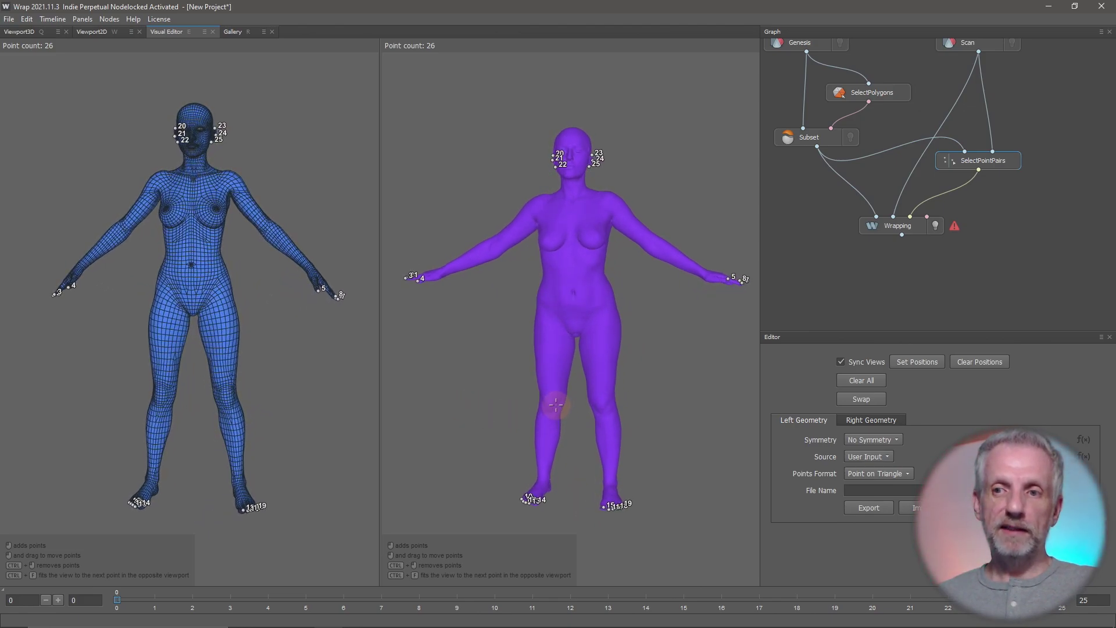
{"action": "left_click", "coordinate": [916, 226]}
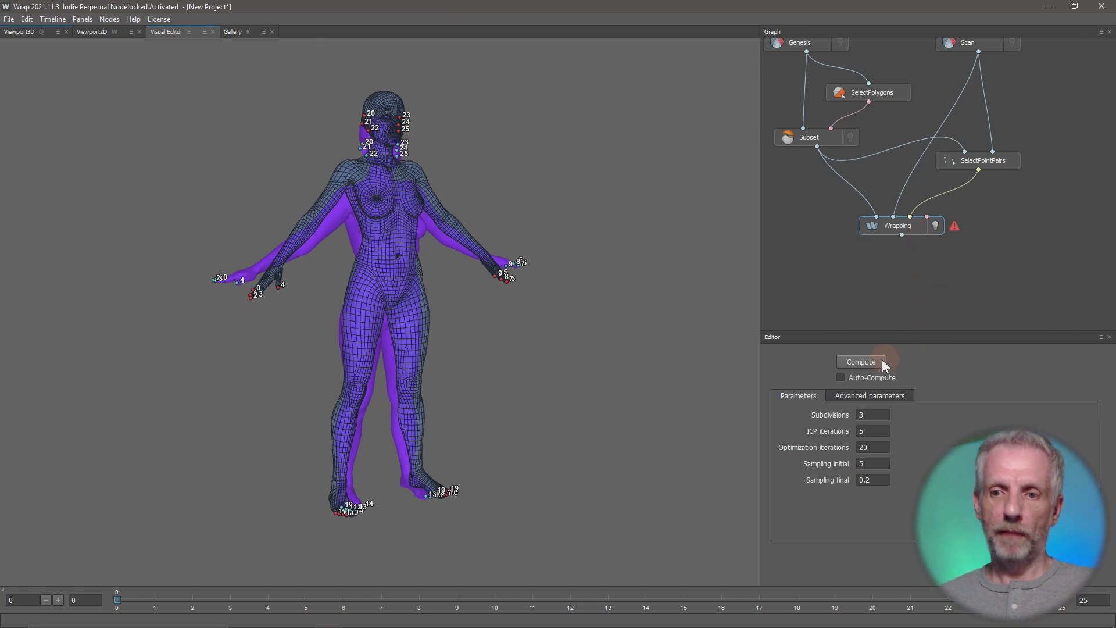
{"action": "left_click", "coordinate": [860, 361]}
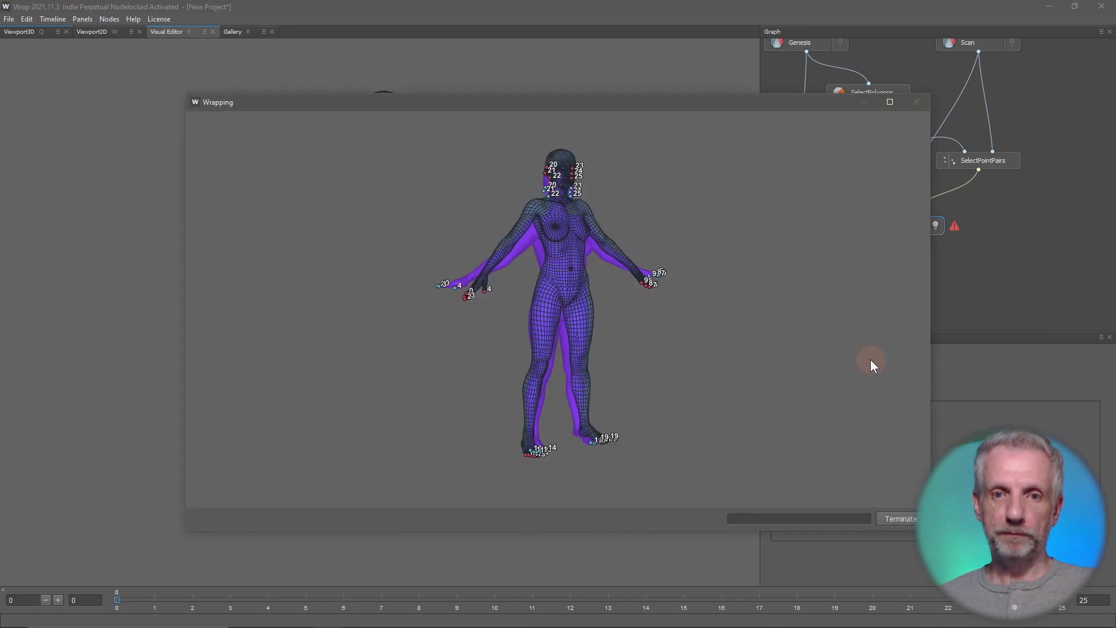
{"action": "left_click", "coordinate": [889, 100]}
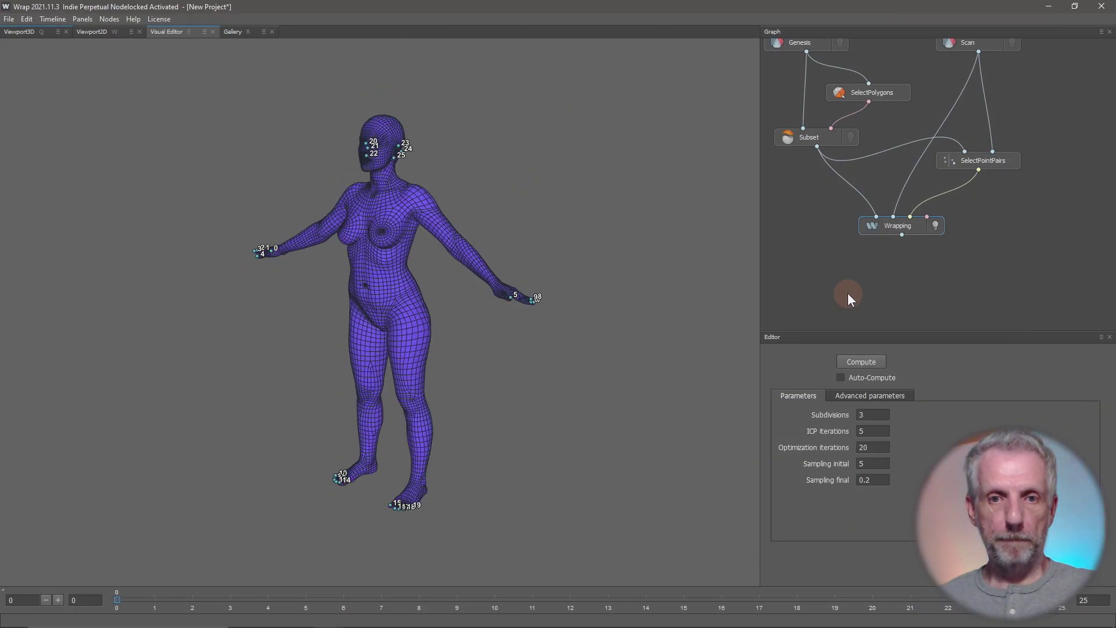
Step: Examine the wrapped mesh without the scan in the 3D viewport, checking the torso, arms and hands
{"action": "left_click_drag", "start_coordinate": [324, 368], "coordinate": [475, 368]}
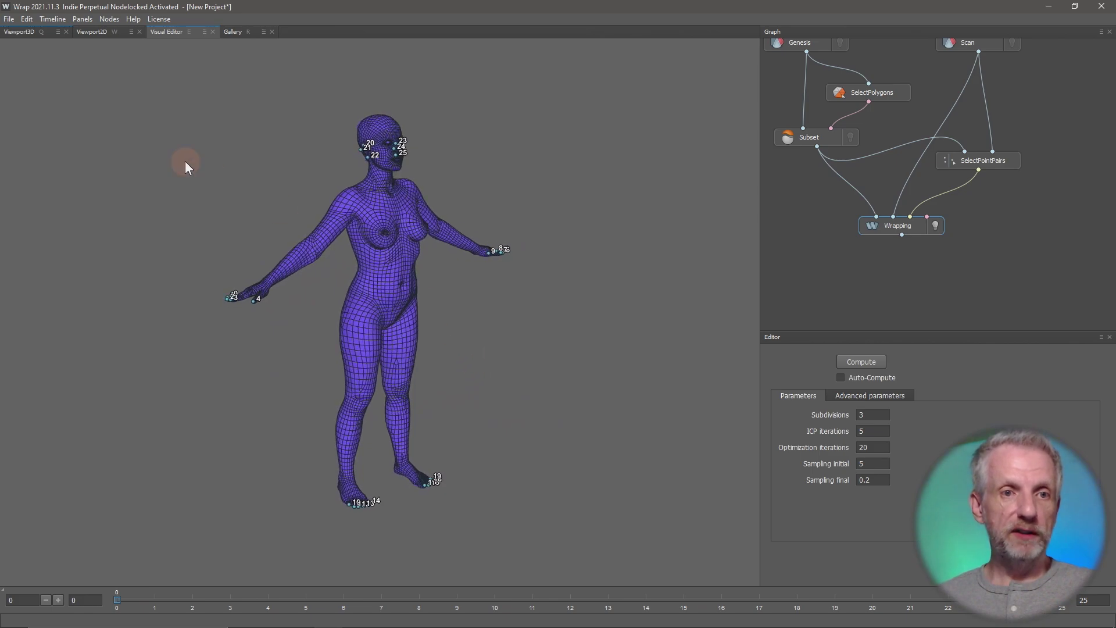
{"action": "left_click", "coordinate": [15, 31]}
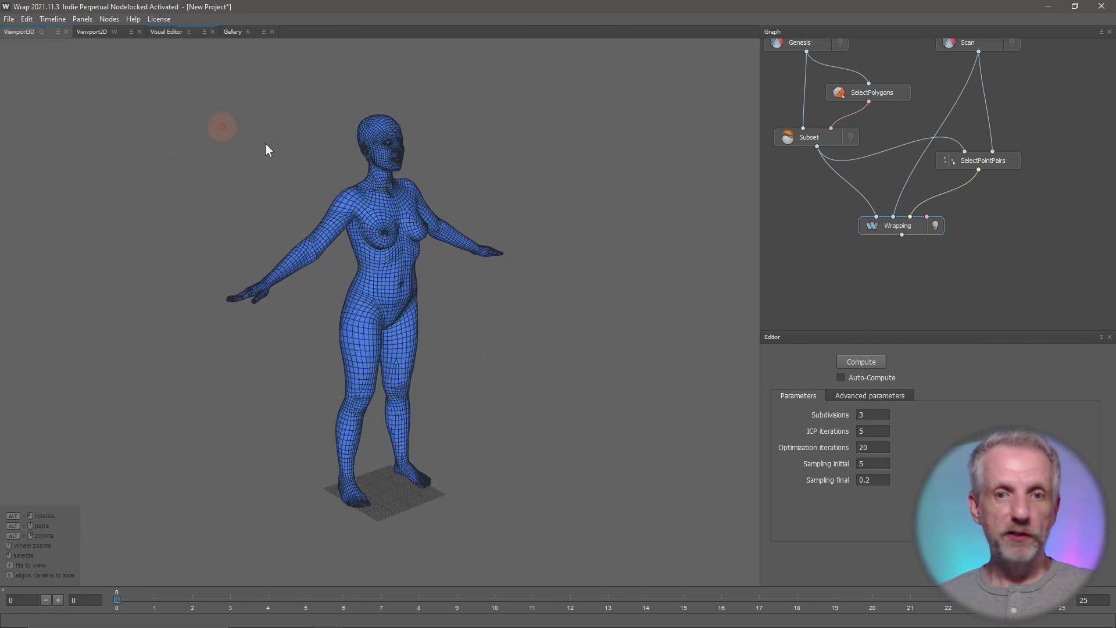
{"action": "scroll", "coordinate": [546, 263], "scroll_direction": "up", "scroll_amount": 5}
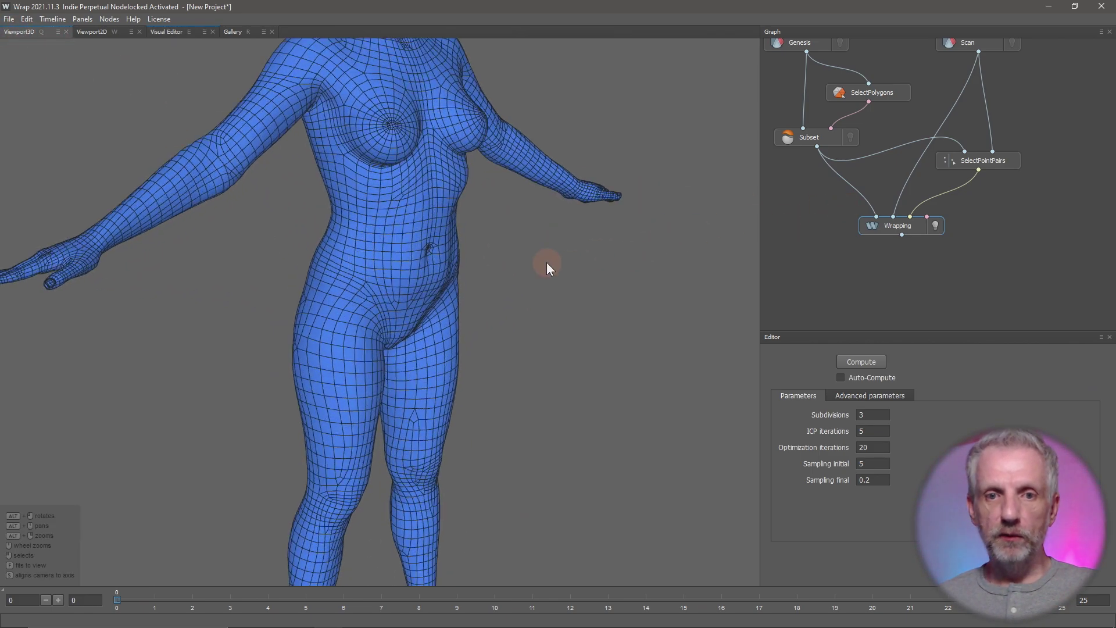
{"action": "left_click_drag", "start_coordinate": [633, 290], "coordinate": [490, 235], "text": "alt"}
{"action": "scroll", "coordinate": [566, 343], "scroll_direction": "up", "scroll_amount": 3}
{"action": "left_click_drag", "start_coordinate": [473, 229], "coordinate": [357, 208], "text": "alt"}
{"action": "scroll", "coordinate": [358, 204], "scroll_direction": "down", "scroll_amount": 3}
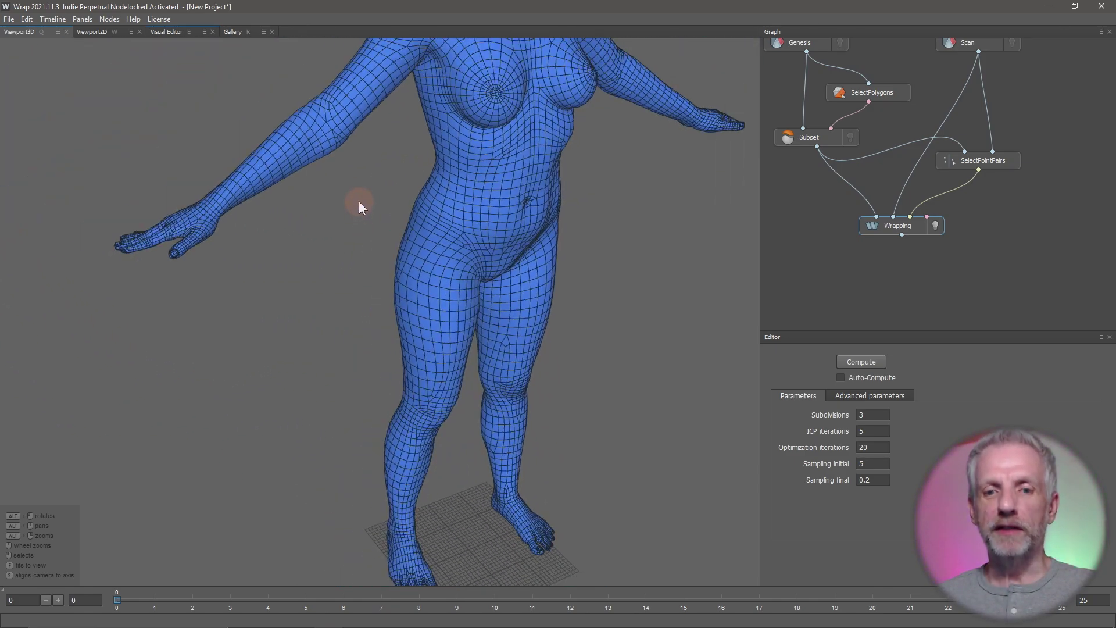
Step: Examine the wrapped mesh's legs, feet and toes from several angles
{"action": "middle_click_drag", "start_coordinate": [358, 201], "coordinate": [378, 52], "text": "alt"}
{"action": "mouse_move", "coordinate": [473, 359]}
{"action": "middle_mouse_down", "text": "alt"}
{"action": "mouse_move", "coordinate": [472, 221]}
{"action": "mouse_move", "coordinate": [459, 192]}
{"action": "middle_mouse_up", "text": "alt"}
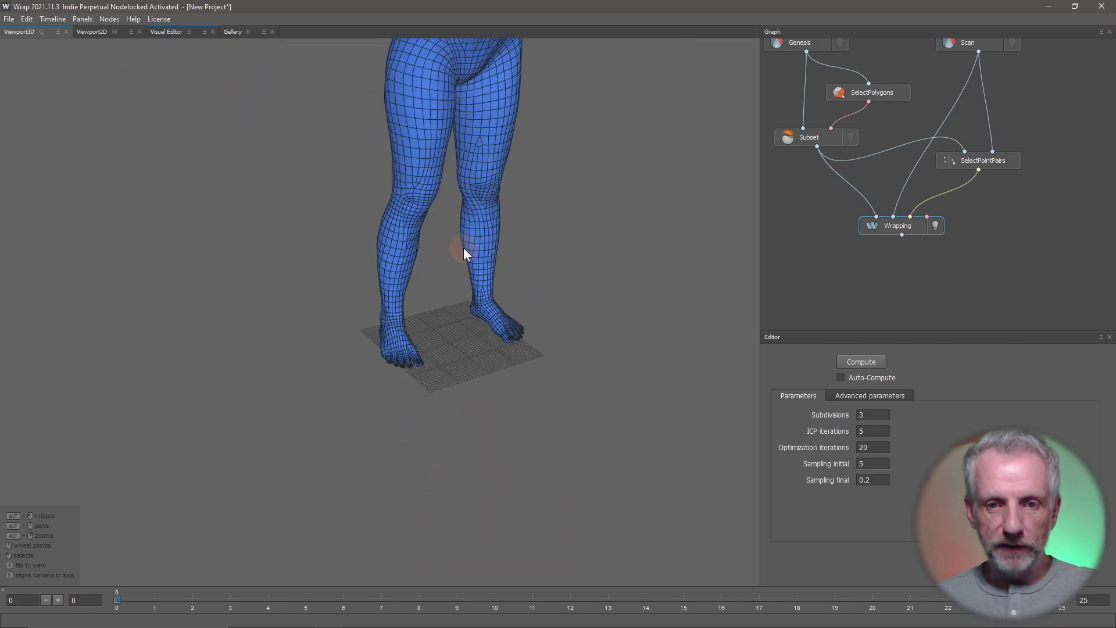
{"action": "scroll", "coordinate": [463, 247], "scroll_direction": "up", "scroll_amount": 4}
{"action": "scroll", "coordinate": [556, 438], "scroll_direction": "up", "scroll_amount": 1}
{"action": "left_click_drag", "start_coordinate": [555, 438], "coordinate": [273, 349], "text": "alt"}
{"action": "left_click_drag", "start_coordinate": [490, 399], "coordinate": [466, 355], "text": "alt"}
{"action": "scroll", "coordinate": [466, 354], "scroll_direction": "down", "scroll_amount": 3}
{"action": "middle_click_drag", "start_coordinate": [505, 369], "coordinate": [501, 448], "text": "alt"}
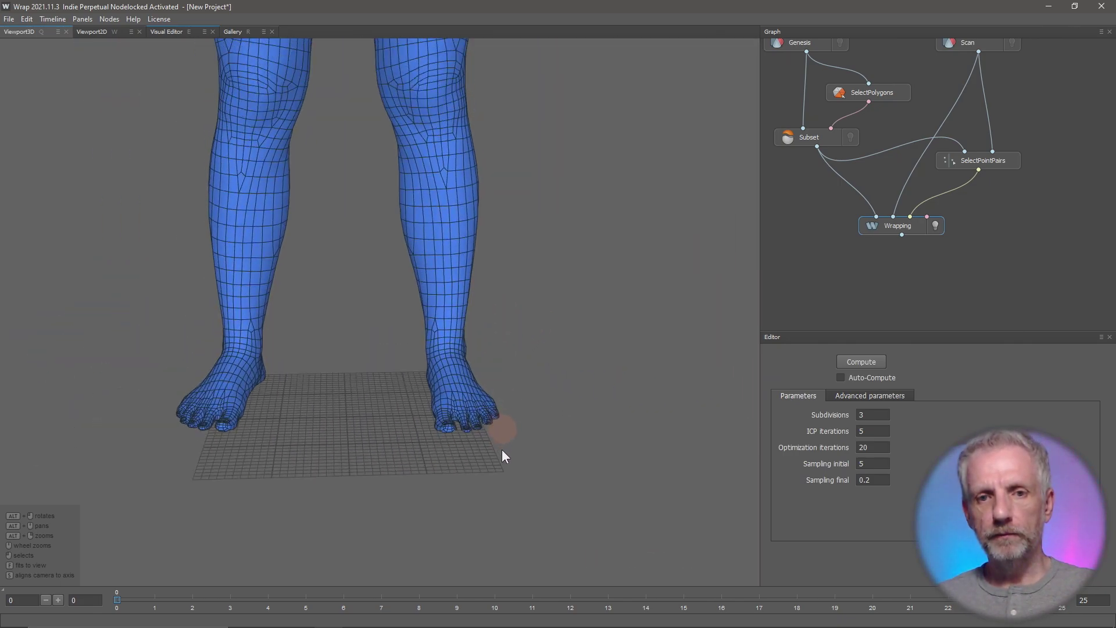
{"action": "scroll", "coordinate": [605, 298], "scroll_direction": "up", "scroll_amount": 5}
{"action": "scroll", "coordinate": [587, 289], "scroll_direction": "down", "scroll_amount": 5}
{"action": "key", "text": "f"}
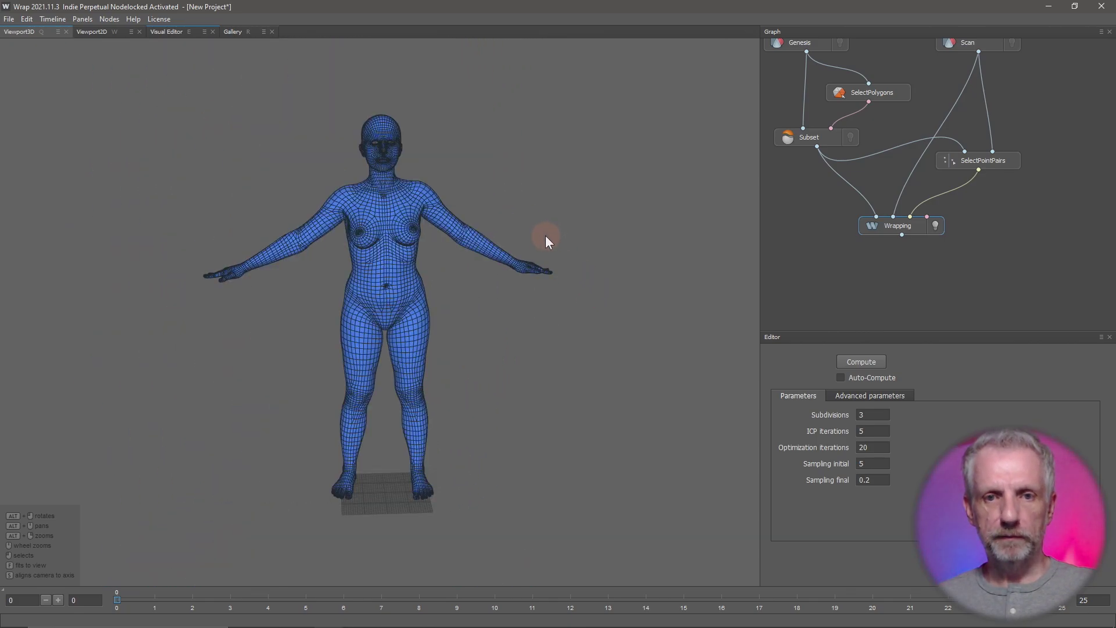
Step: Examine the wrapped mesh's head from the side, checking the back of the skull and the left ear
{"action": "scroll", "coordinate": [545, 236], "scroll_direction": "up", "scroll_amount": 5}
{"action": "middle_click_drag", "start_coordinate": [545, 236], "coordinate": [504, 445], "text": "alt"}
{"action": "left_click_drag", "start_coordinate": [504, 445], "coordinate": [340, 441], "text": "alt"}
{"action": "scroll", "coordinate": [343, 436], "scroll_direction": "up", "scroll_amount": 4}
{"action": "middle_click_drag", "start_coordinate": [402, 366], "coordinate": [541, 491], "text": "alt"}
{"action": "scroll", "coordinate": [542, 492], "scroll_direction": "up", "scroll_amount": 4}
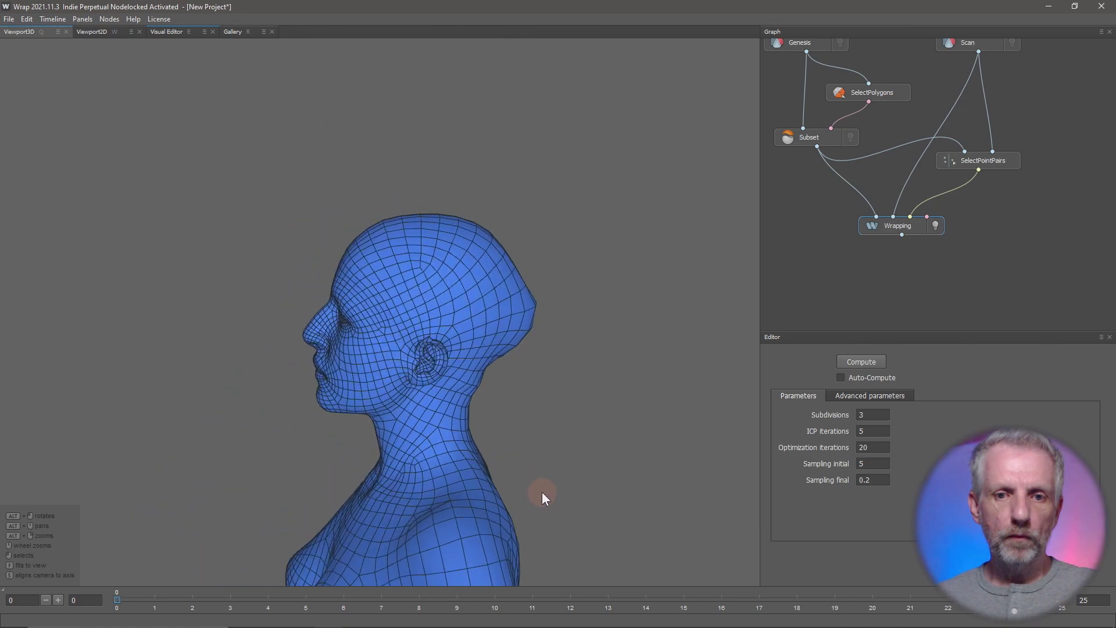
{"action": "middle_click_drag", "start_coordinate": [548, 454], "coordinate": [549, 459], "text": "alt"}
{"action": "left_click_drag", "start_coordinate": [551, 463], "coordinate": [530, 461], "text": "alt"}
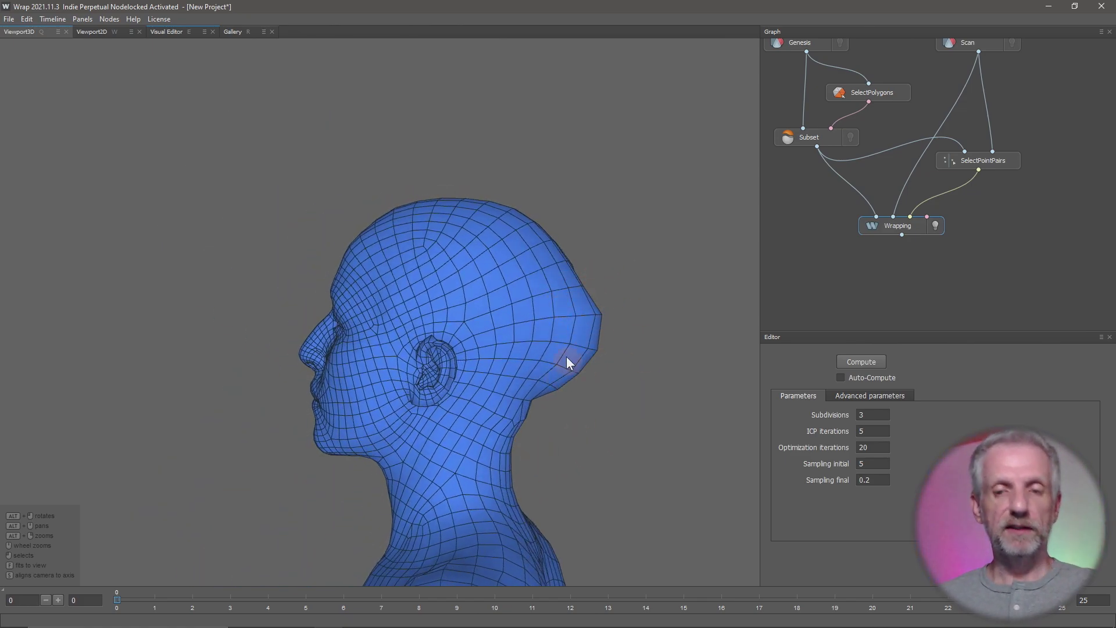
{"action": "right_click_drag", "start_coordinate": [620, 344], "coordinate": [633, 386], "text": "alt"}
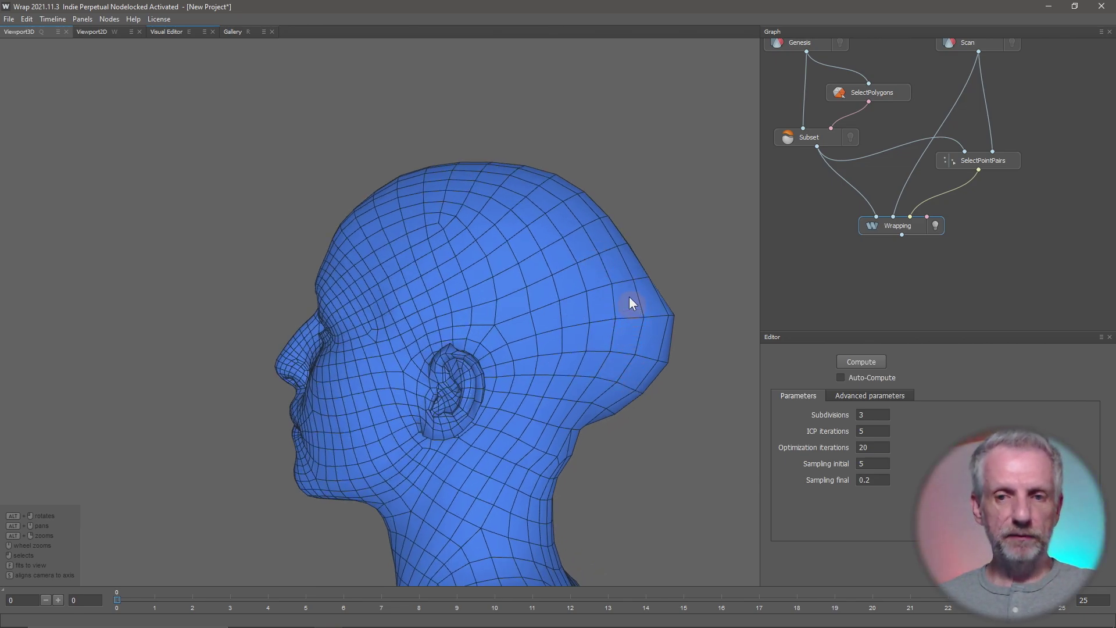
{"action": "left_click_drag", "start_coordinate": [584, 369], "coordinate": [541, 385], "text": "alt"}
{"action": "scroll", "coordinate": [555, 326], "scroll_direction": "up", "scroll_amount": 5}
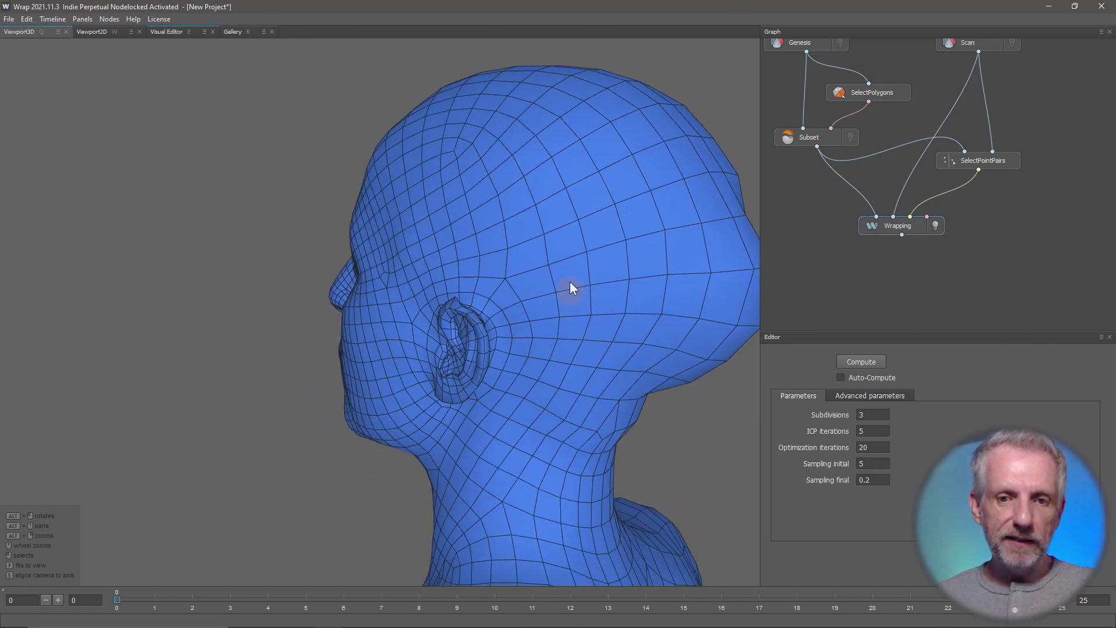
{"action": "scroll", "coordinate": [554, 249], "scroll_direction": "up", "scroll_amount": 2}
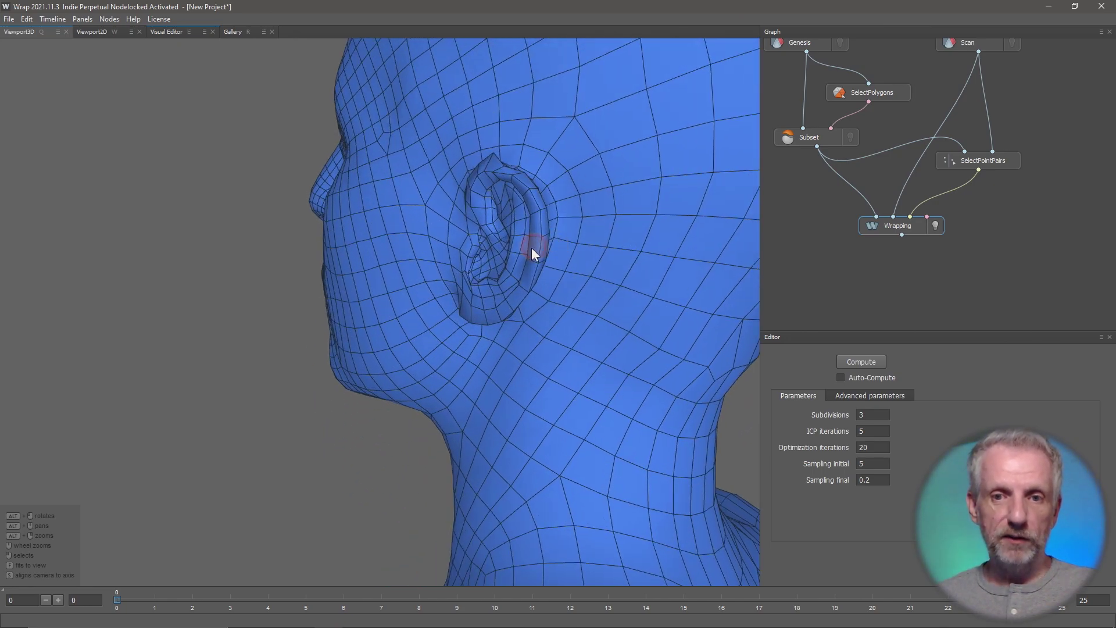
{"action": "scroll", "coordinate": [488, 266], "scroll_direction": "up", "scroll_amount": 4}
Step: Examine the wrapped mesh's face from below around the nostrils, mouth and eyes, and return to the upper body
{"action": "left_click_drag", "start_coordinate": [493, 262], "coordinate": [646, 310], "text": "alt"}
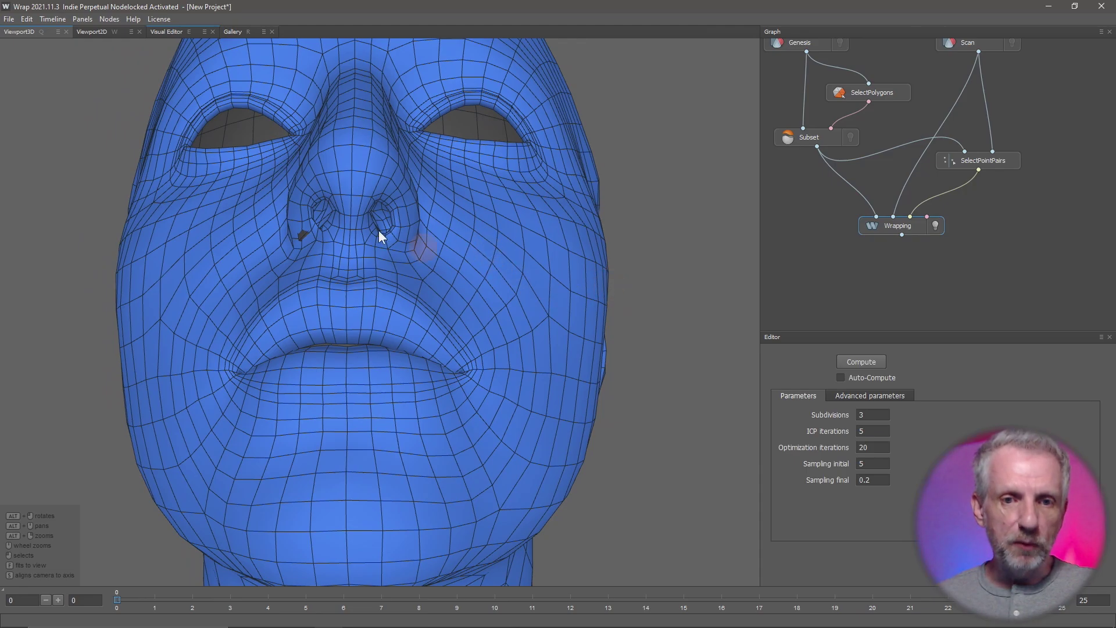
{"action": "left_click", "coordinate": [408, 243]}
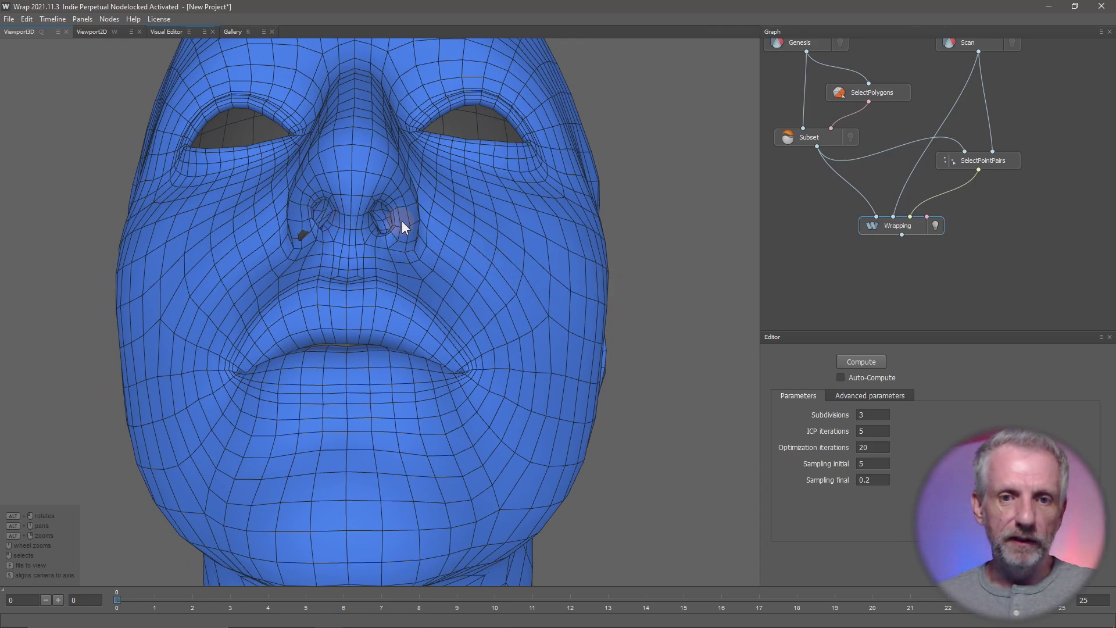
{"action": "left_click_drag", "start_coordinate": [334, 243], "coordinate": [225, 308], "text": "alt"}
{"action": "scroll", "coordinate": [617, 304], "scroll_direction": "up", "scroll_amount": 3}
{"action": "scroll", "coordinate": [617, 305], "scroll_direction": "down", "scroll_amount": 7}
{"action": "scroll", "coordinate": [284, 286], "scroll_direction": "down", "scroll_amount": 8}
{"action": "middle_click_drag", "start_coordinate": [225, 309], "coordinate": [280, 179], "text": "alt"}
{"action": "scroll", "coordinate": [280, 179], "scroll_direction": "down", "scroll_amount": 6}
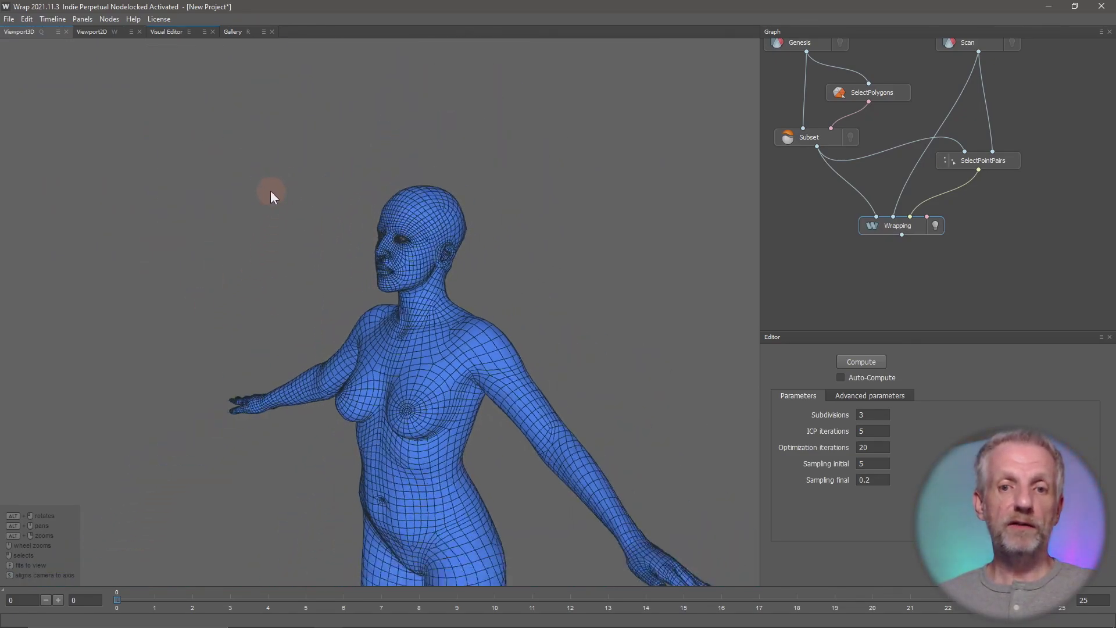
Step: Examine the wrapped mesh's chest and upper torso up close, and bring the full figure back into view
{"action": "mouse_move", "coordinate": [328, 331]}
{"action": "middle_mouse_down", "text": "alt"}
{"action": "mouse_move", "coordinate": [316, 205]}
{"action": "mouse_move", "coordinate": [329, 346]}
{"action": "middle_mouse_up", "text": "alt"}
{"action": "scroll", "coordinate": [319, 208], "scroll_direction": "down", "scroll_amount": 2}
{"action": "scroll", "coordinate": [319, 208], "scroll_direction": "up", "scroll_amount": 6}
{"action": "left_click_drag", "start_coordinate": [329, 347], "coordinate": [466, 329], "text": "alt"}
{"action": "scroll", "coordinate": [466, 329], "scroll_direction": "up", "scroll_amount": 8}
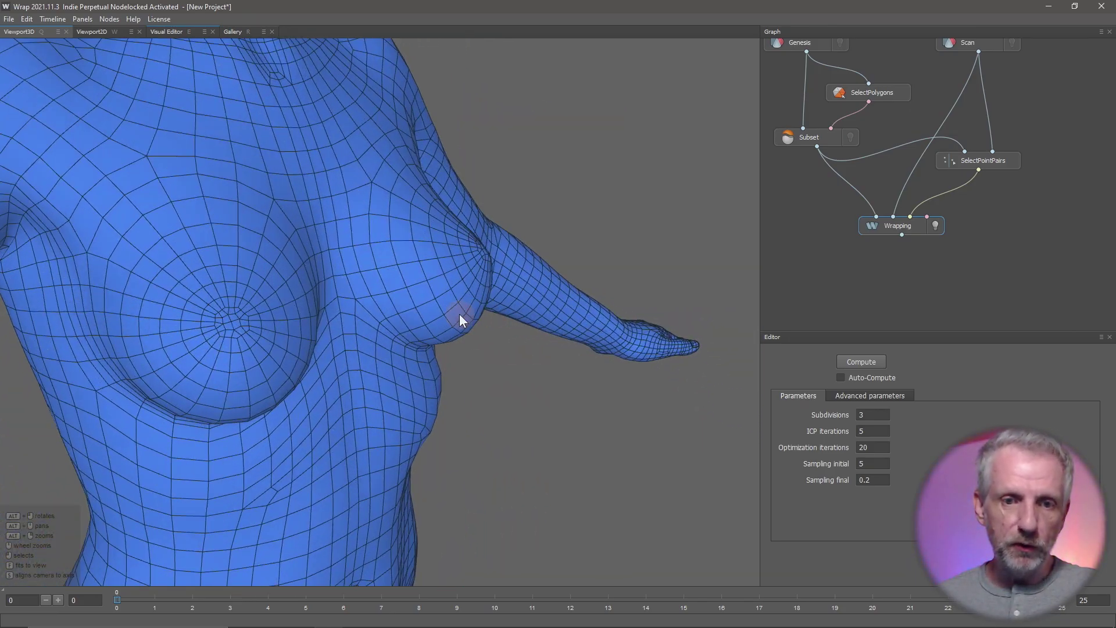
{"action": "left_click_drag", "start_coordinate": [301, 330], "coordinate": [392, 320], "text": "alt"}
{"action": "scroll", "coordinate": [390, 313], "scroll_direction": "down", "scroll_amount": 10}
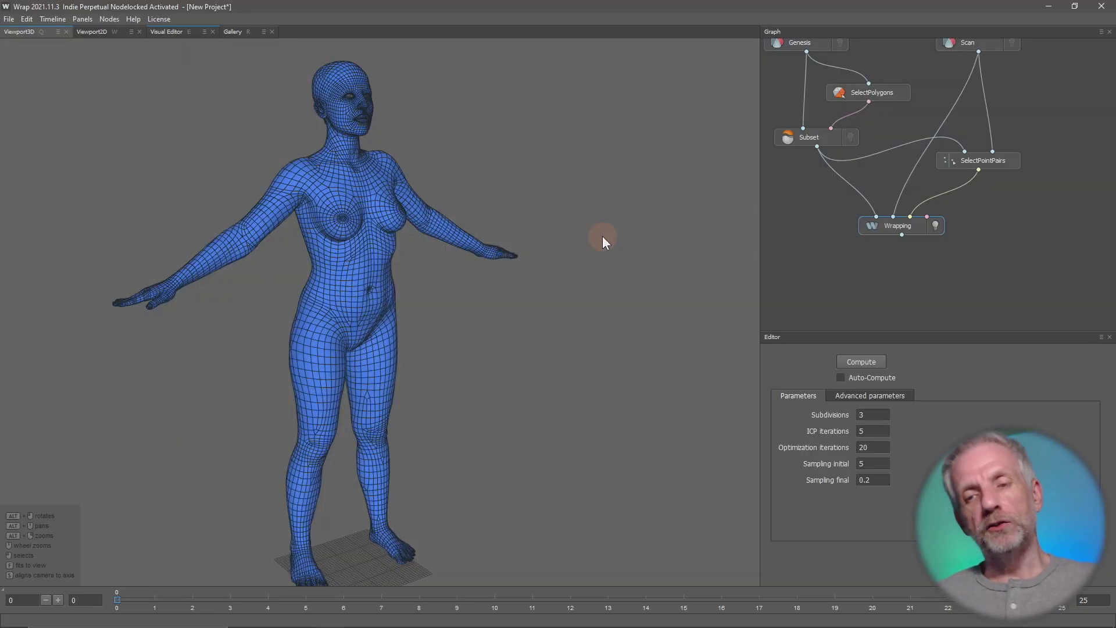
Step: Enlarge the graph area and add a Lattice node below the Subset node
{"action": "middle_click_drag", "start_coordinate": [838, 232], "coordinate": [875, 275]}
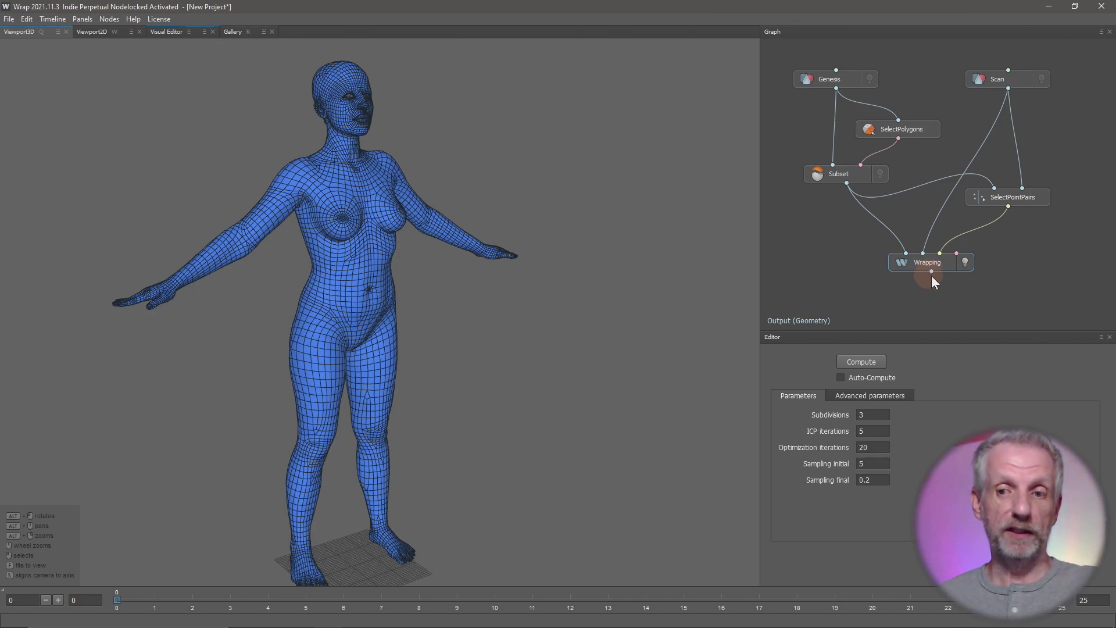
{"action": "left_click_drag", "start_coordinate": [931, 330], "coordinate": [934, 433]}
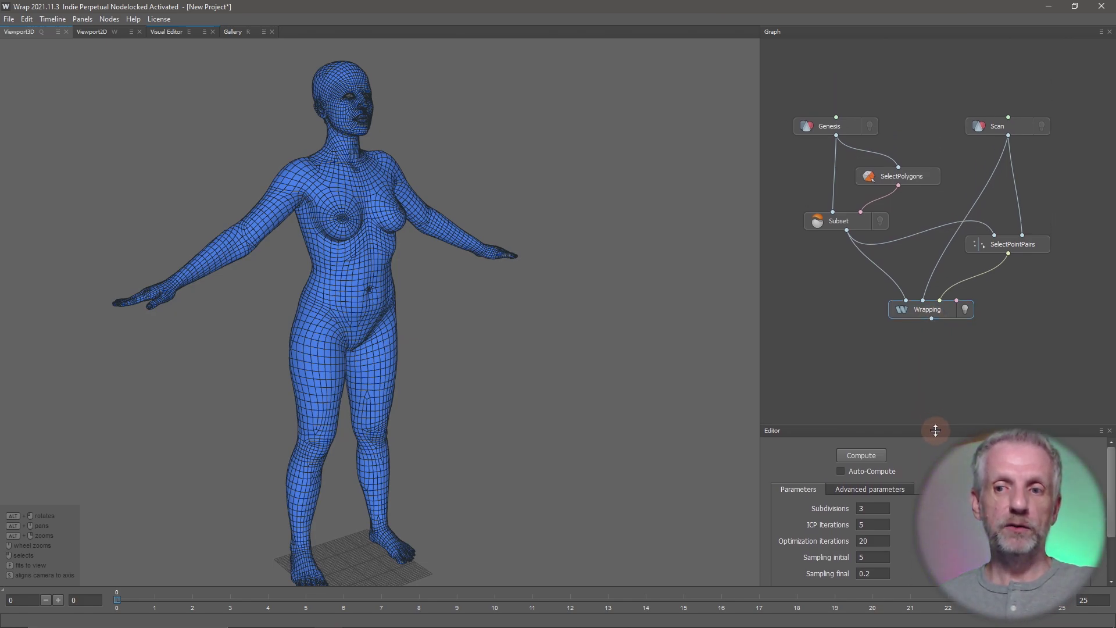
{"action": "middle_click_drag", "start_coordinate": [935, 381], "coordinate": [939, 334]}
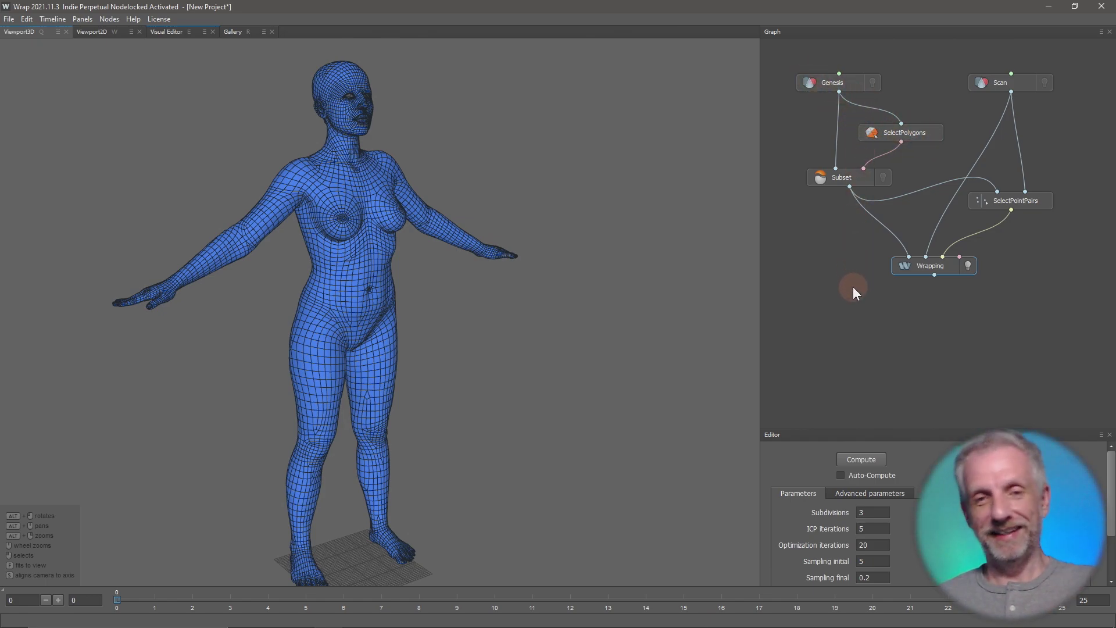
{"action": "middle_click_drag", "start_coordinate": [869, 338], "coordinate": [885, 321]}
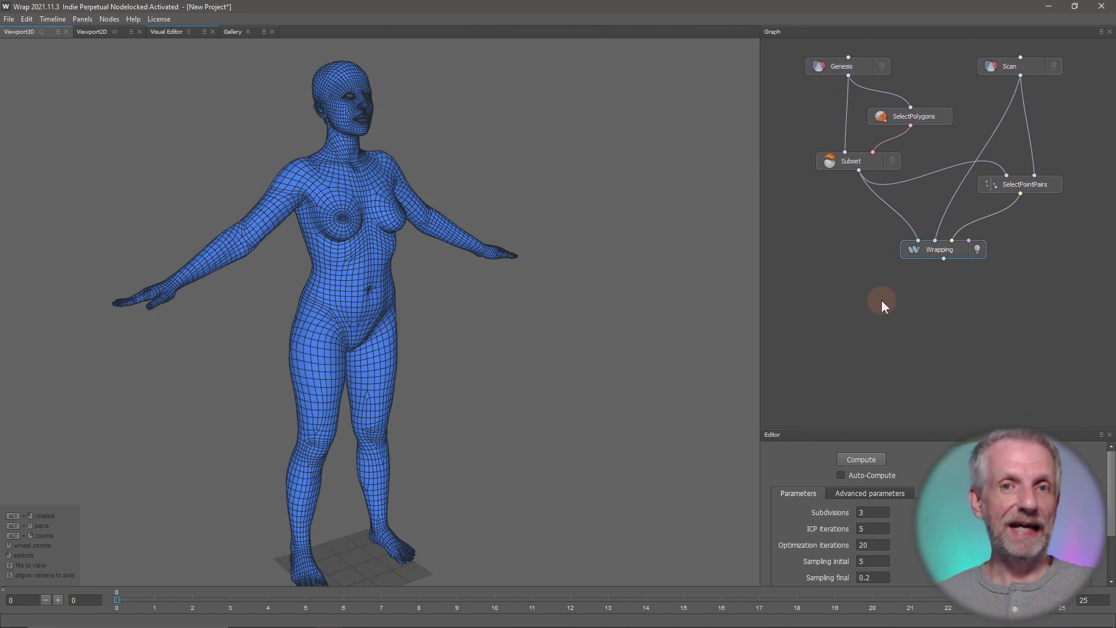
{"action": "right_click", "coordinate": [881, 300]}
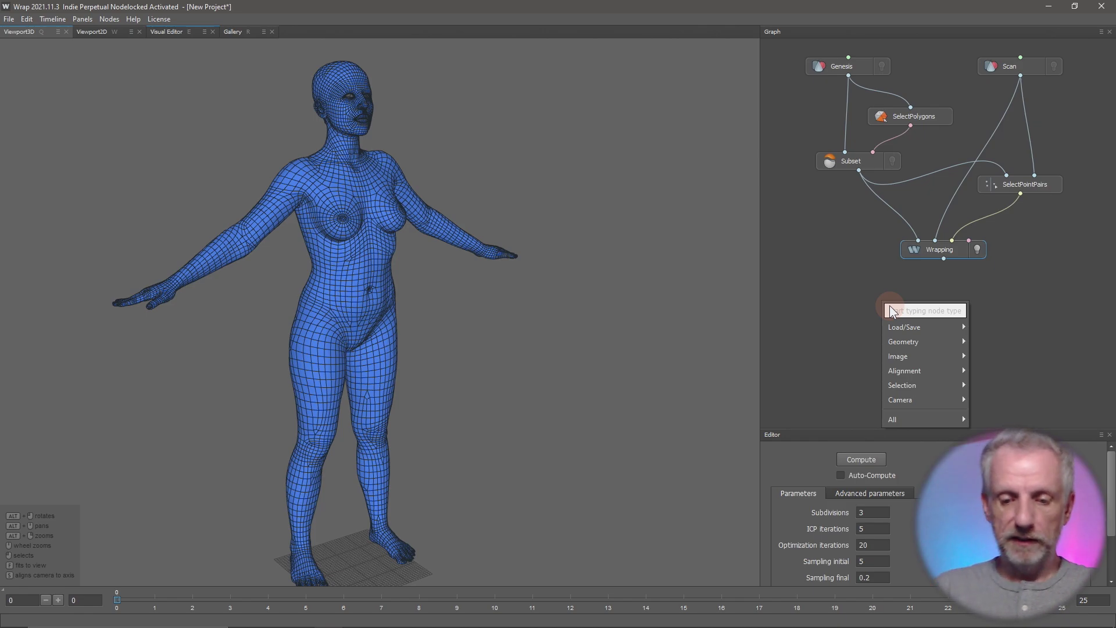
{"action": "type", "text": "latt"}
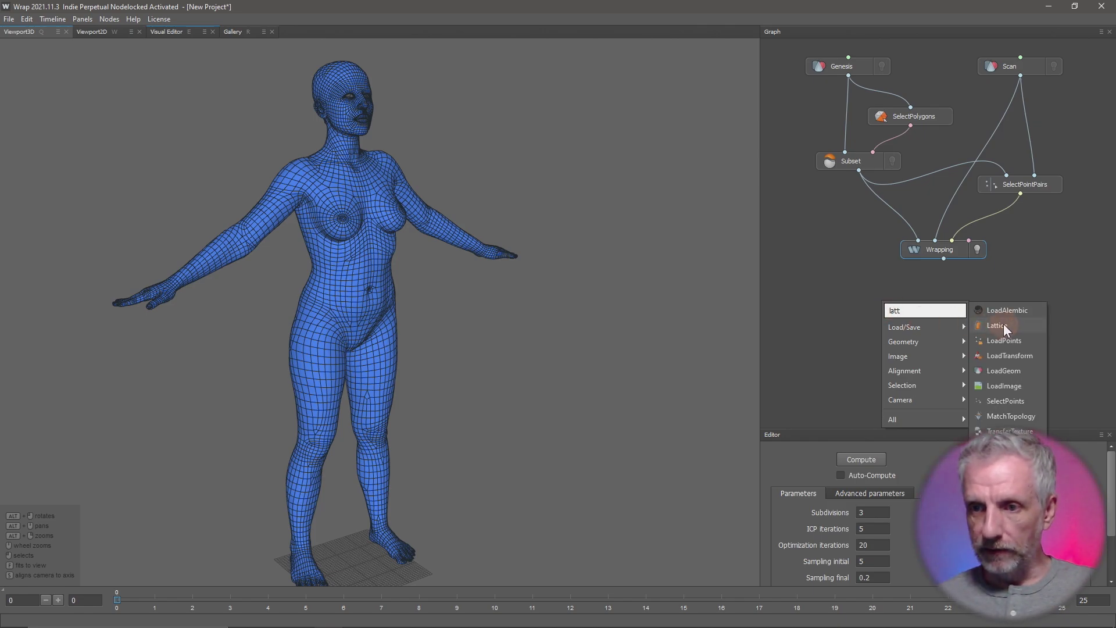
{"action": "left_click", "coordinate": [1004, 326]}
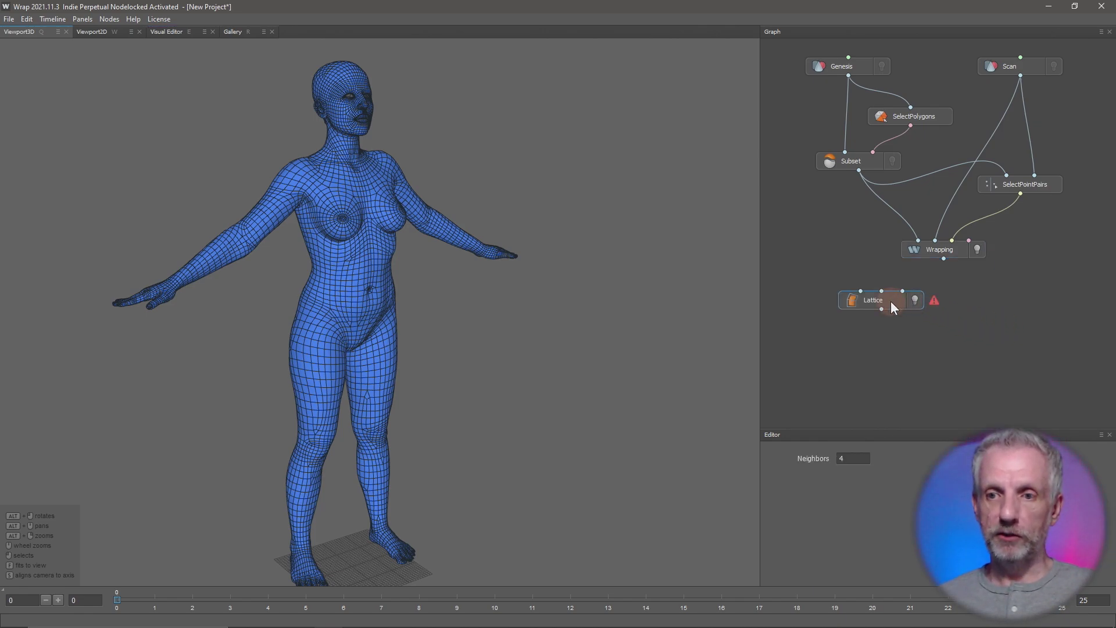
{"action": "left_click_drag", "start_coordinate": [892, 304], "coordinate": [866, 313]}
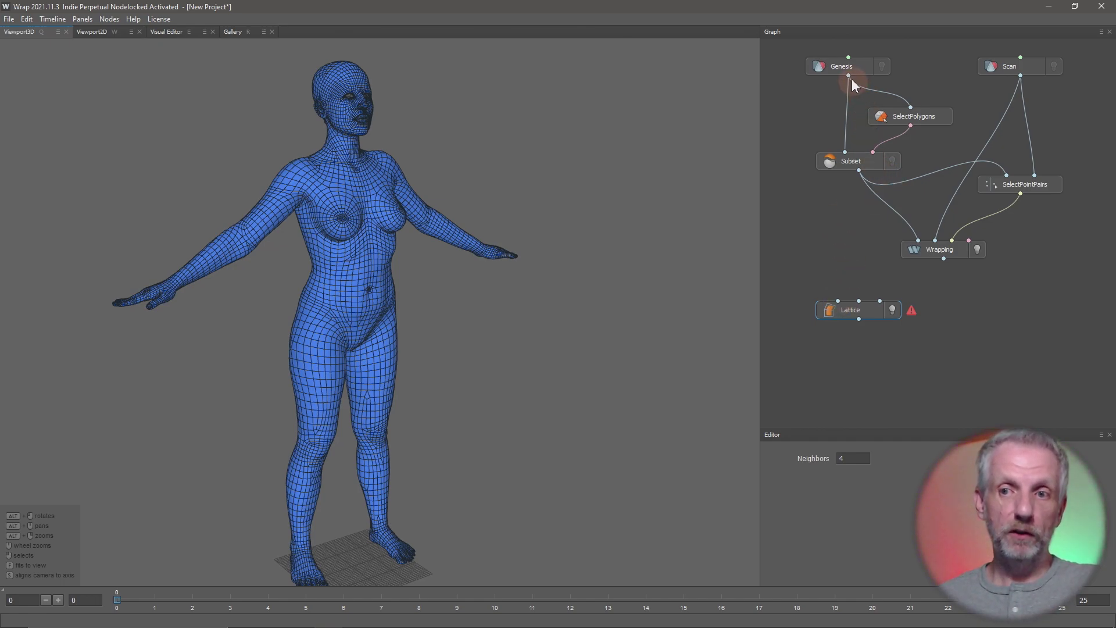
Step: Connect the Genesis, Subset and Wrapping outputs to the Lattice node's first, second and Target deformation inputs
{"action": "left_click_drag", "start_coordinate": [849, 78], "coordinate": [838, 298]}
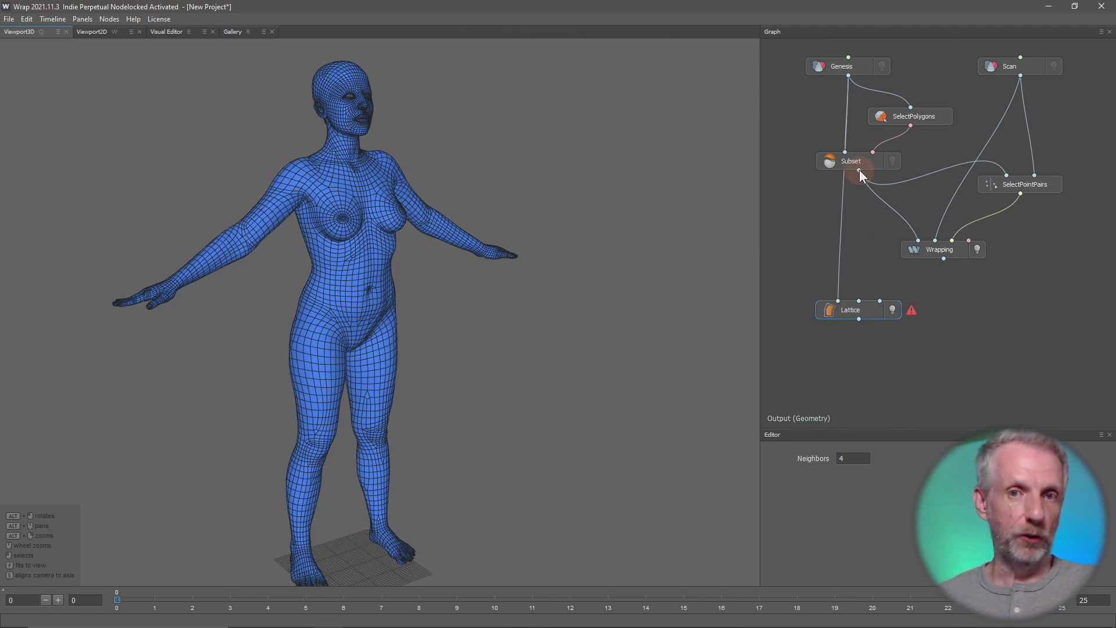
{"action": "left_click_drag", "start_coordinate": [859, 170], "coordinate": [859, 301]}
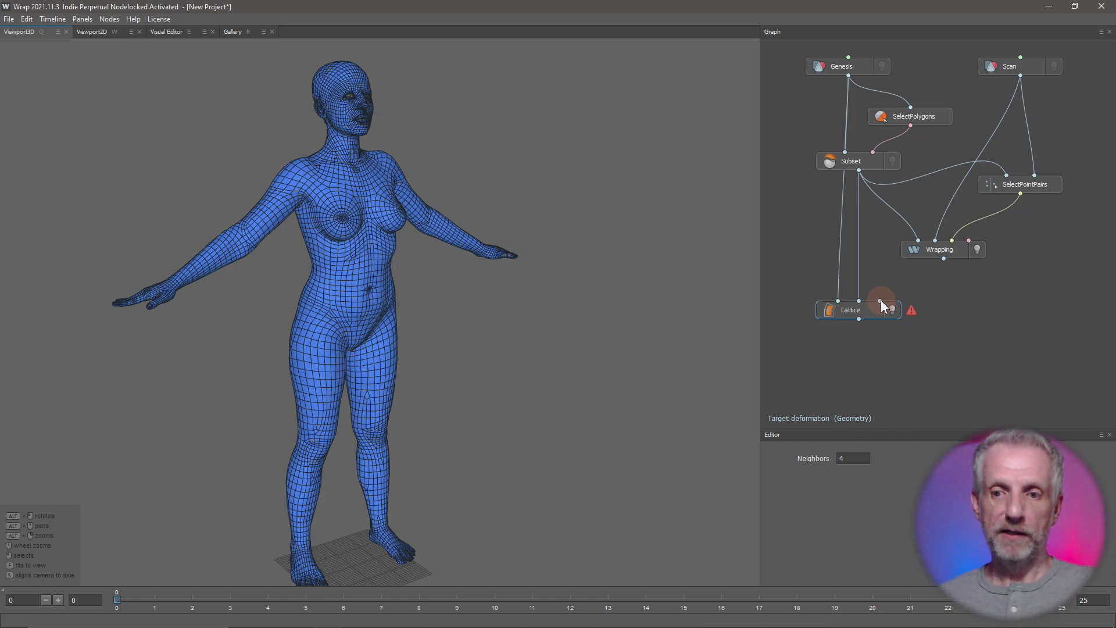
{"action": "left_click_drag", "start_coordinate": [880, 301], "coordinate": [944, 259]}
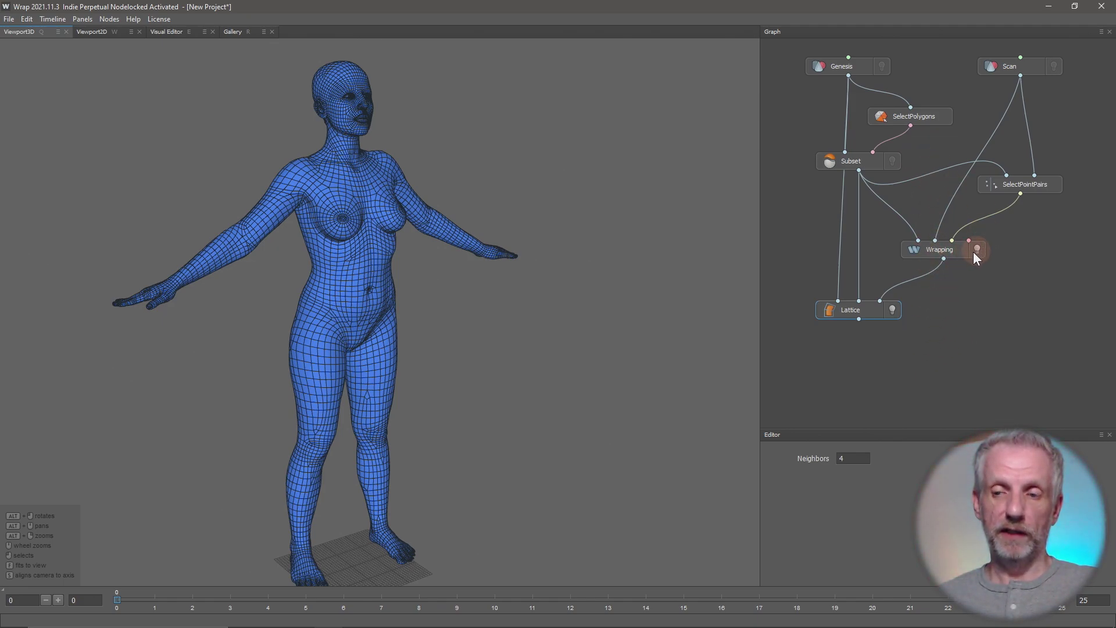
Step: Show only the Lattice result and examine the head and face around the eyes, nose and mouth
{"action": "scroll", "coordinate": [591, 173], "scroll_direction": "up", "scroll_amount": 5}
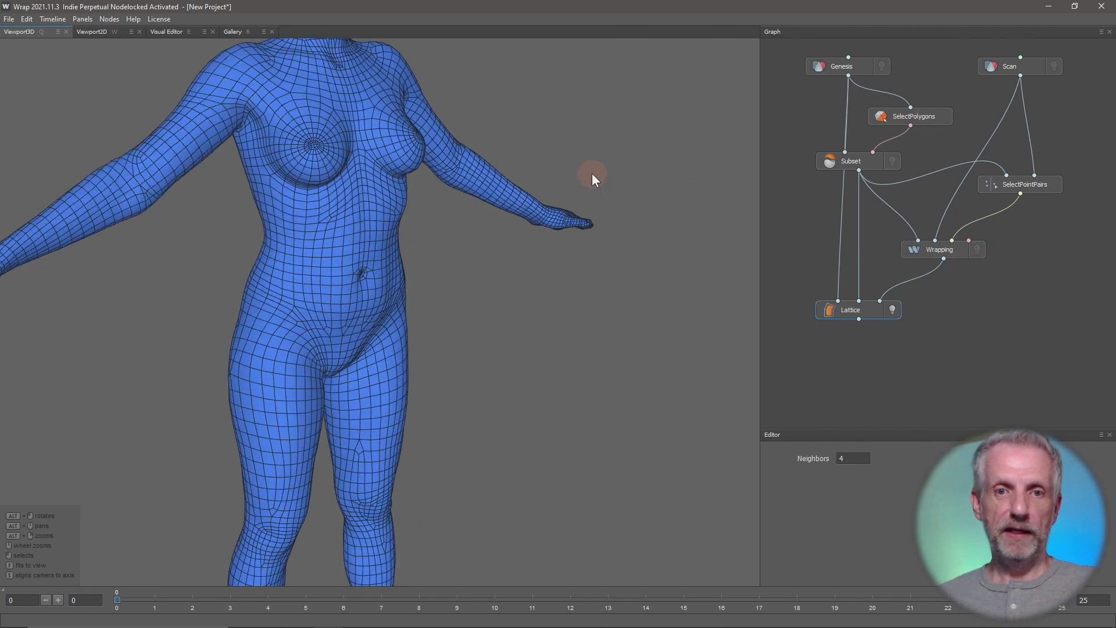
{"action": "middle_click_drag", "start_coordinate": [585, 197], "coordinate": [647, 449], "text": "alt"}
{"action": "scroll", "coordinate": [647, 449], "scroll_direction": "up", "scroll_amount": 1}
{"action": "middle_click_drag", "start_coordinate": [605, 289], "coordinate": [611, 479], "text": "alt"}
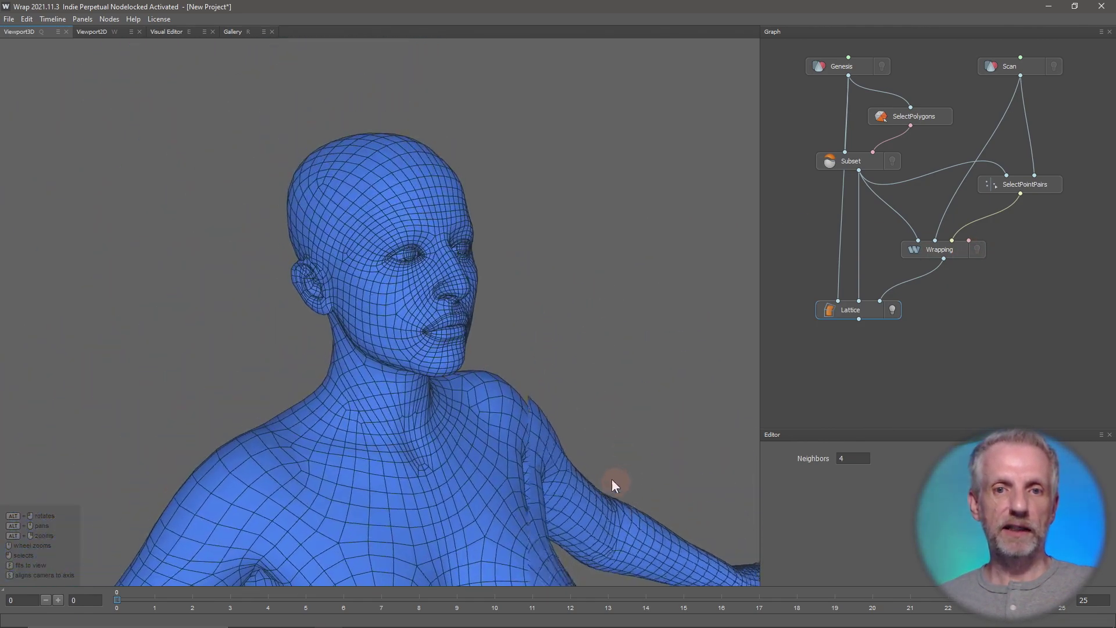
{"action": "scroll", "coordinate": [611, 478], "scroll_direction": "up", "scroll_amount": 3}
{"action": "middle_click_drag", "start_coordinate": [625, 412], "coordinate": [582, 447], "text": "alt"}
{"action": "scroll", "coordinate": [575, 441], "scroll_direction": "up", "scroll_amount": 1}
{"action": "left_click_drag", "start_coordinate": [574, 441], "coordinate": [408, 284], "text": "alt"}
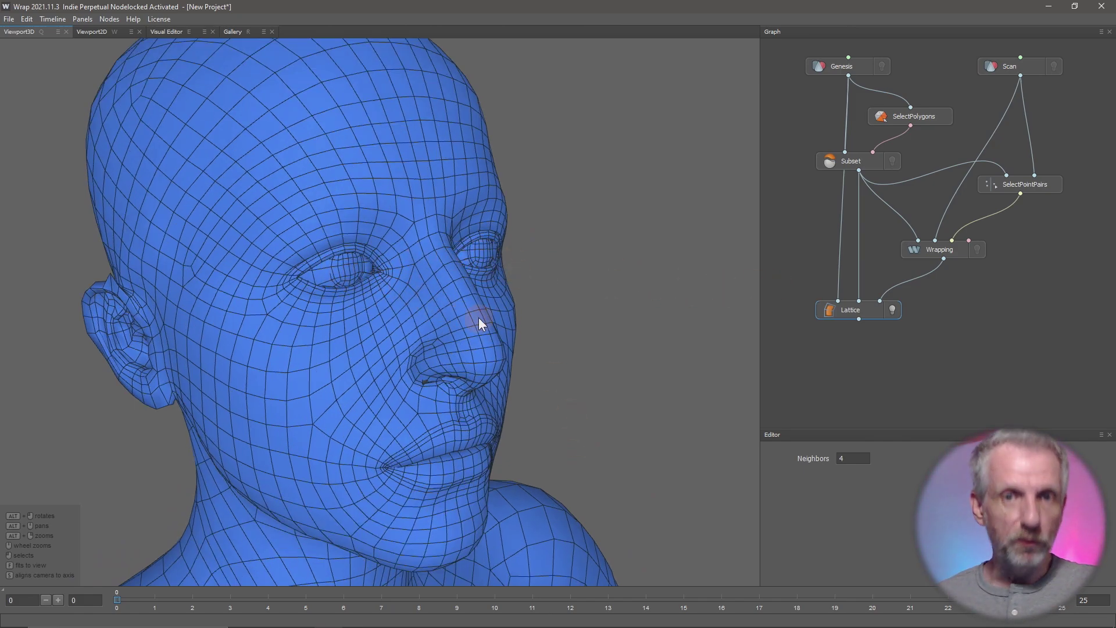
Step: Compare the face in the Wrapping result with the Lattice result by displaying one and then the other
{"action": "left_click", "coordinate": [892, 309]}
{"action": "left_click", "coordinate": [977, 249]}
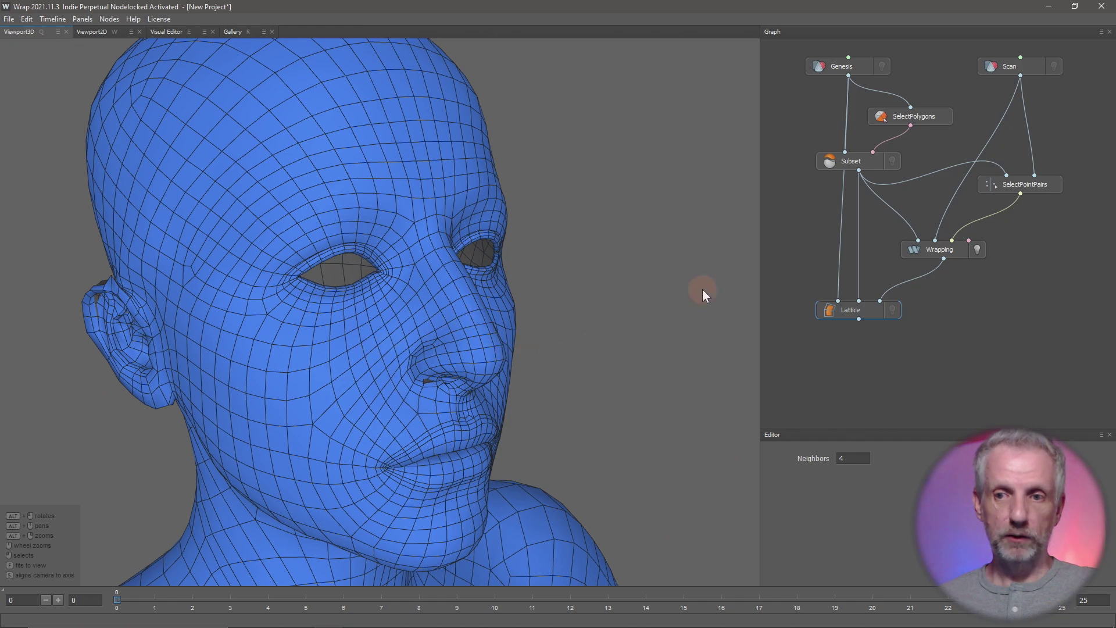
{"action": "left_click", "coordinate": [978, 248]}
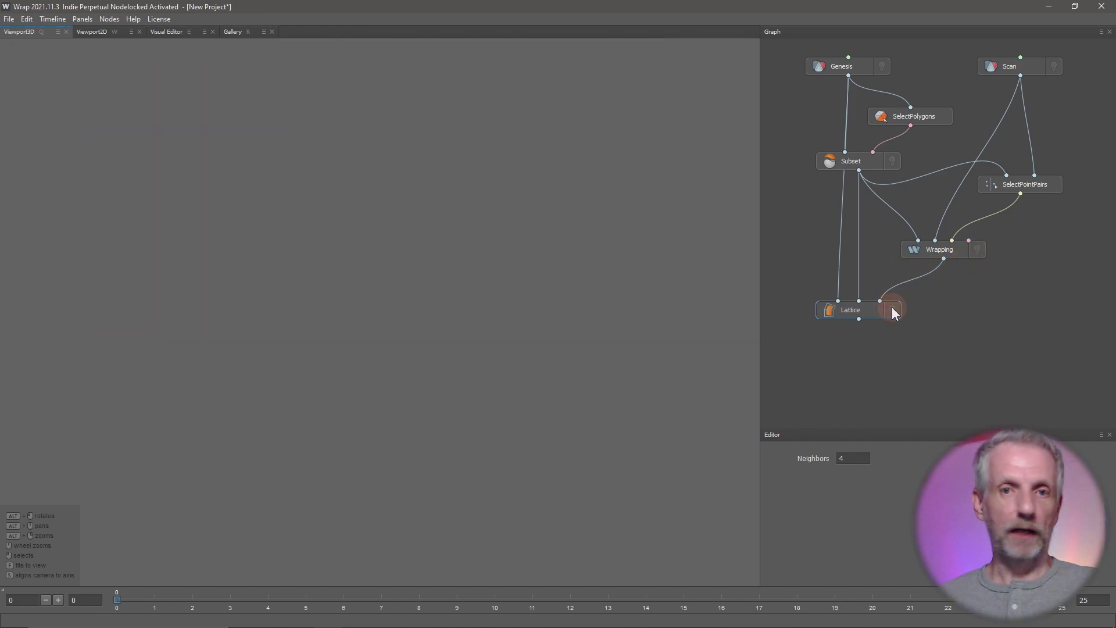
{"action": "left_click", "coordinate": [892, 308]}
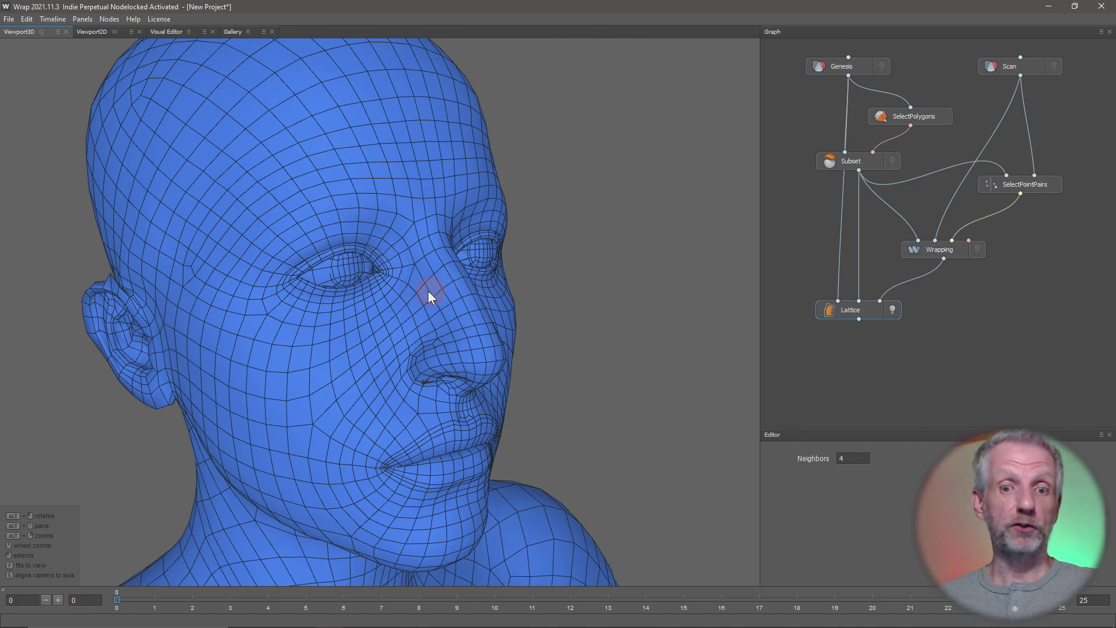
Step: Inspect the left ear of the Lattice result and set the node's Neighbors to 20
{"action": "left_click_drag", "start_coordinate": [428, 290], "coordinate": [490, 310], "text": "alt"}
{"action": "scroll", "coordinate": [490, 310], "scroll_direction": "up", "scroll_amount": 3}
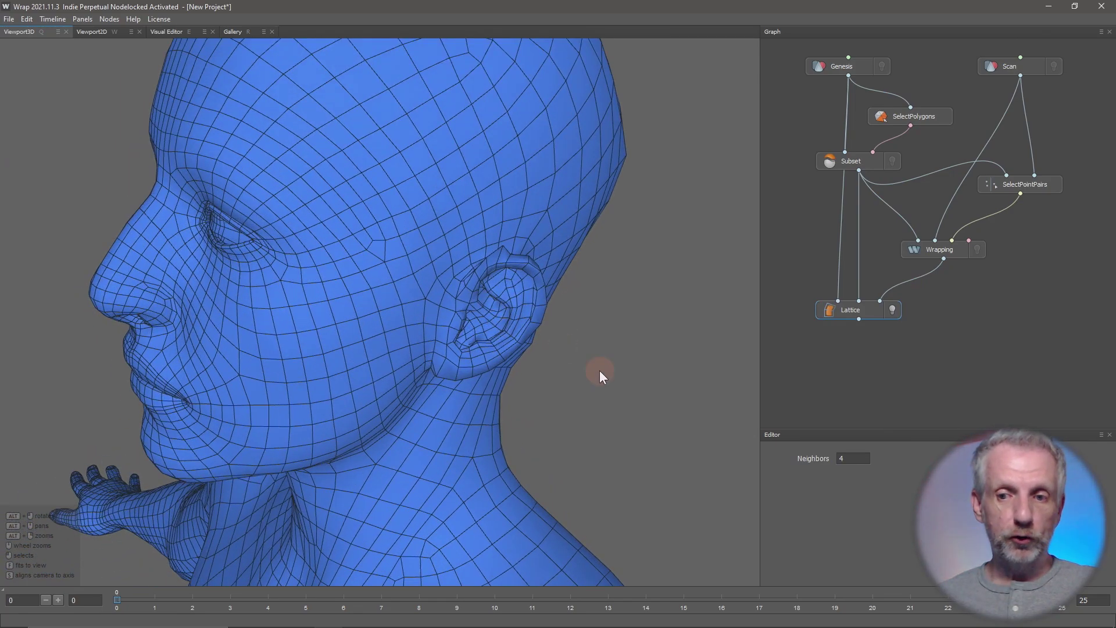
{"action": "left_click", "coordinate": [849, 458]}
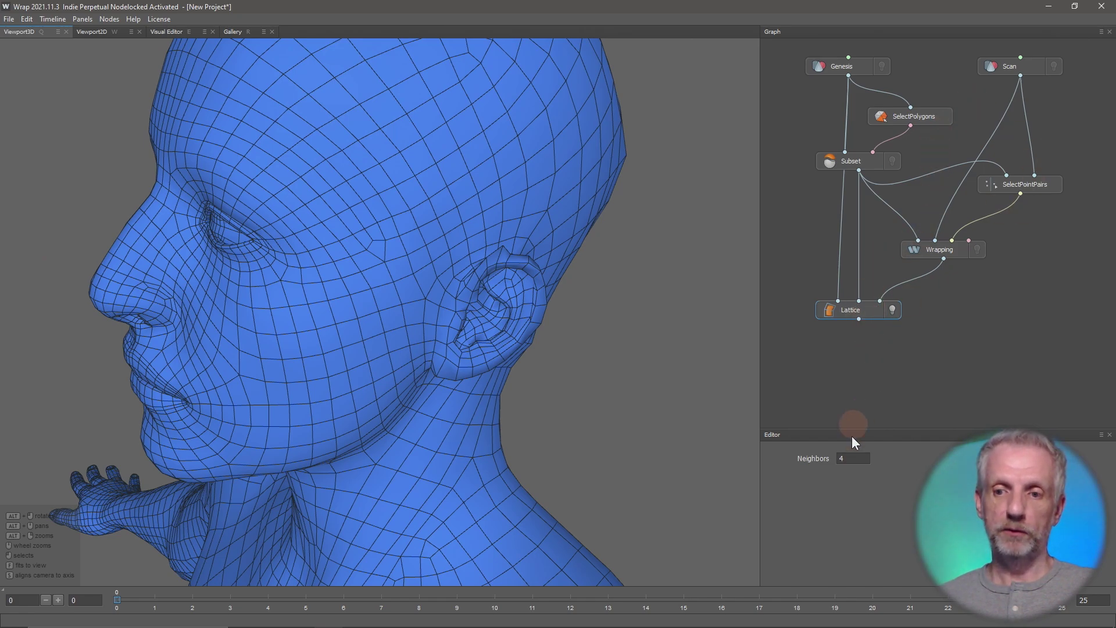
{"action": "double_click", "coordinate": [852, 459]}
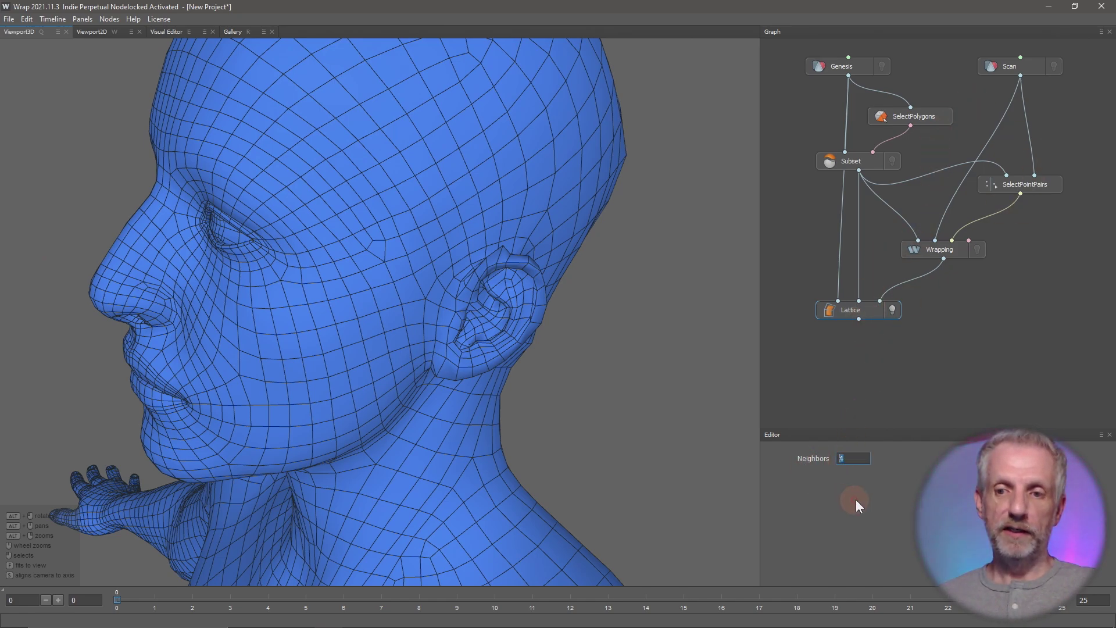
{"action": "type", "text": "20"}
{"action": "key", "text": "Return"}
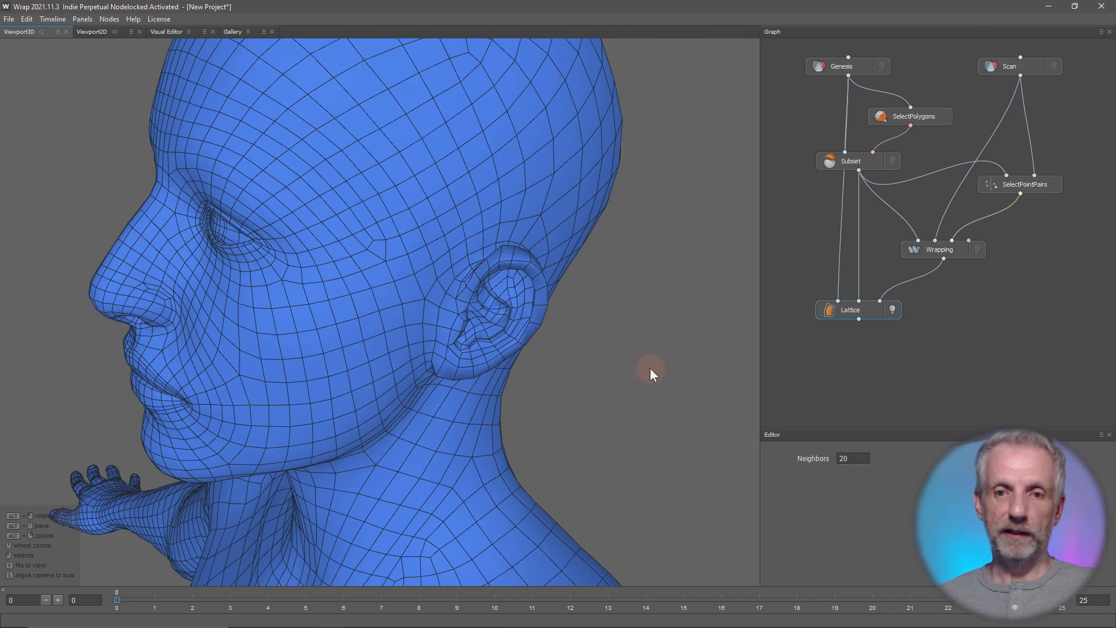
Step: Examine the face from the front and the whole body of the Lattice result
{"action": "left_click_drag", "start_coordinate": [504, 284], "coordinate": [619, 262], "text": "alt"}
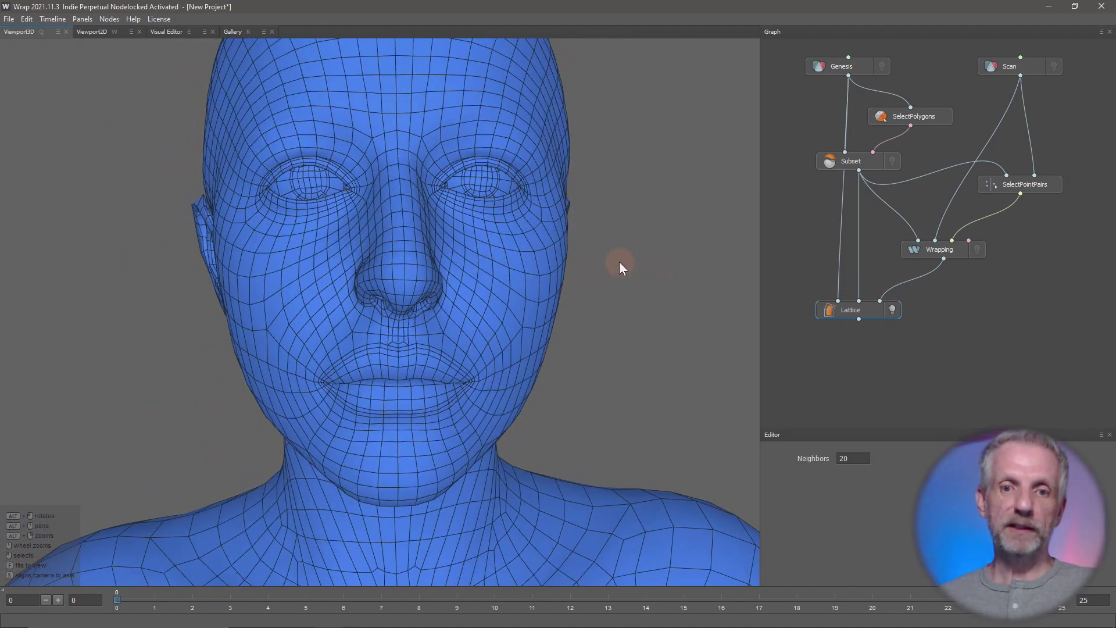
{"action": "scroll", "coordinate": [619, 261], "scroll_direction": "down", "scroll_amount": 5}
{"action": "middle_click_drag", "start_coordinate": [619, 261], "coordinate": [605, 118], "text": "alt"}
{"action": "scroll", "coordinate": [606, 118], "scroll_direction": "down", "scroll_amount": 6}
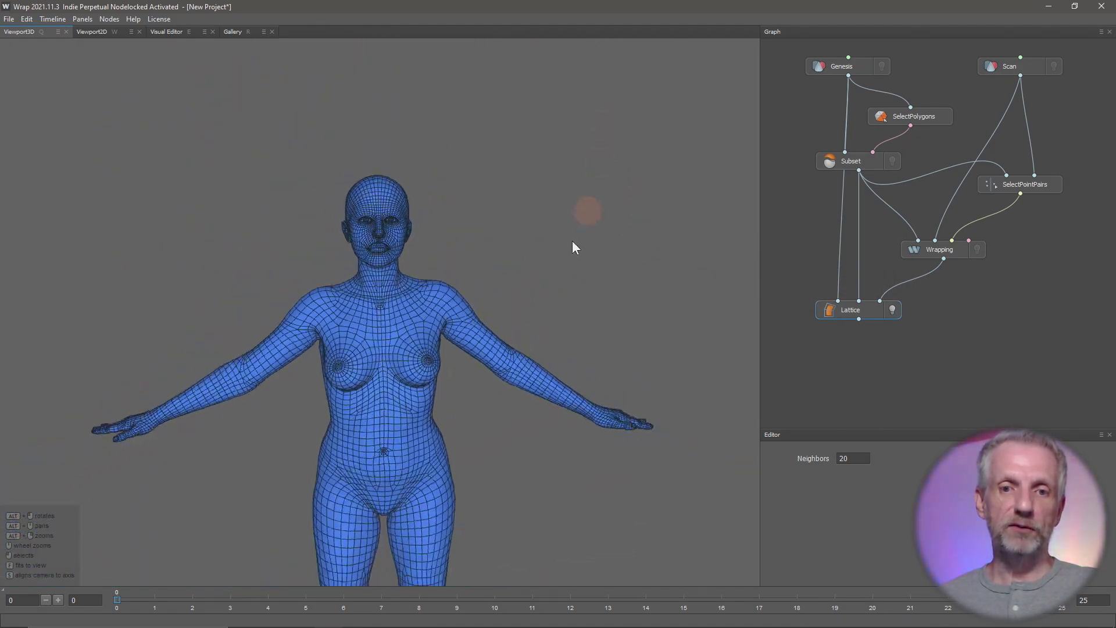
{"action": "scroll", "coordinate": [572, 241], "scroll_direction": "down", "scroll_amount": 1}
{"action": "middle_click_drag", "start_coordinate": [570, 203], "coordinate": [557, 81], "text": "alt"}
{"action": "mouse_move", "coordinate": [551, 253]}
{"action": "left_mouse_down", "text": "alt"}
{"action": "mouse_move", "coordinate": [368, 264]}
{"action": "mouse_move", "coordinate": [472, 283]}
{"action": "mouse_move", "coordinate": [633, 275]}
{"action": "mouse_move", "coordinate": [663, 303]}
{"action": "left_mouse_up", "text": "alt"}
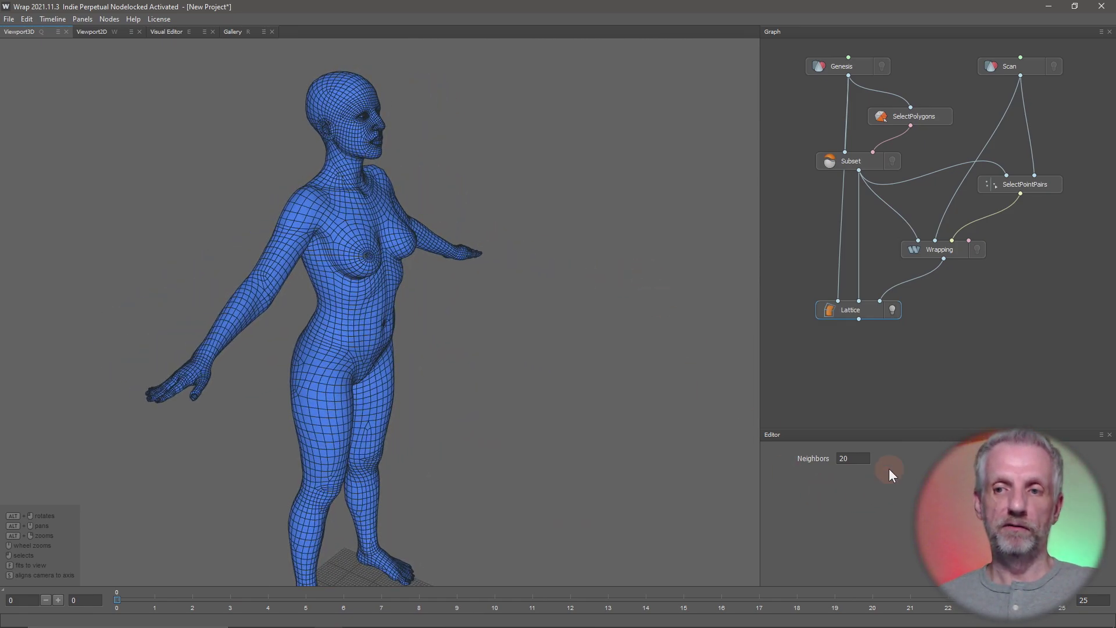
Step: Set the Lattice node's Neighbors to 10 and check the body from the side
{"action": "left_click", "coordinate": [1019, 296]}
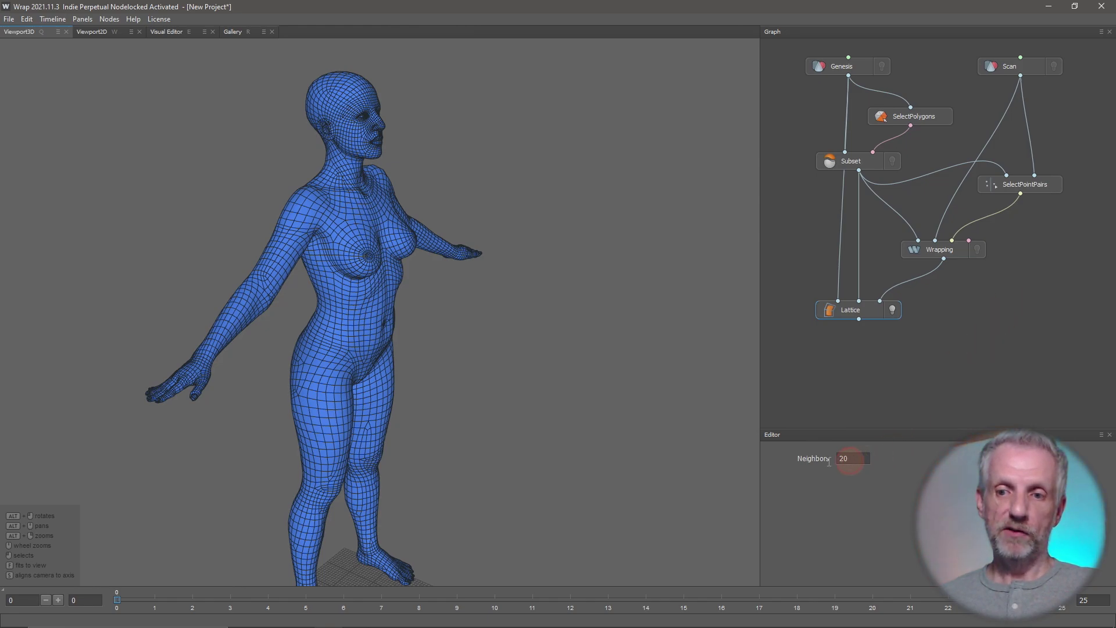
{"action": "double_click", "coordinate": [852, 458]}
{"action": "type", "text": "10"}
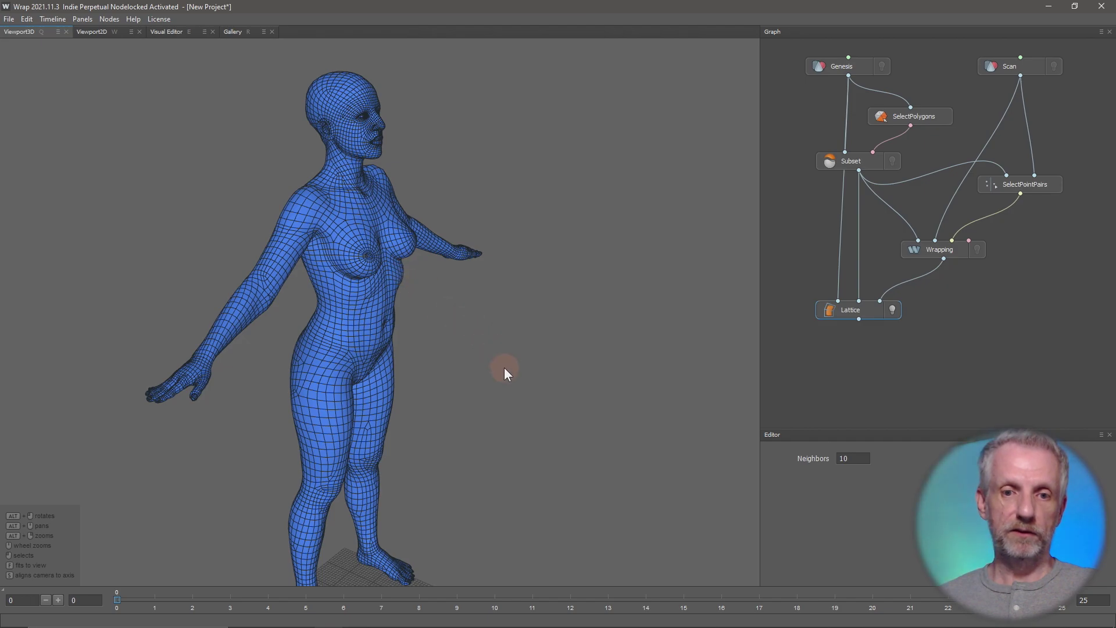
{"action": "left_click_drag", "start_coordinate": [504, 372], "coordinate": [524, 352], "text": "alt"}
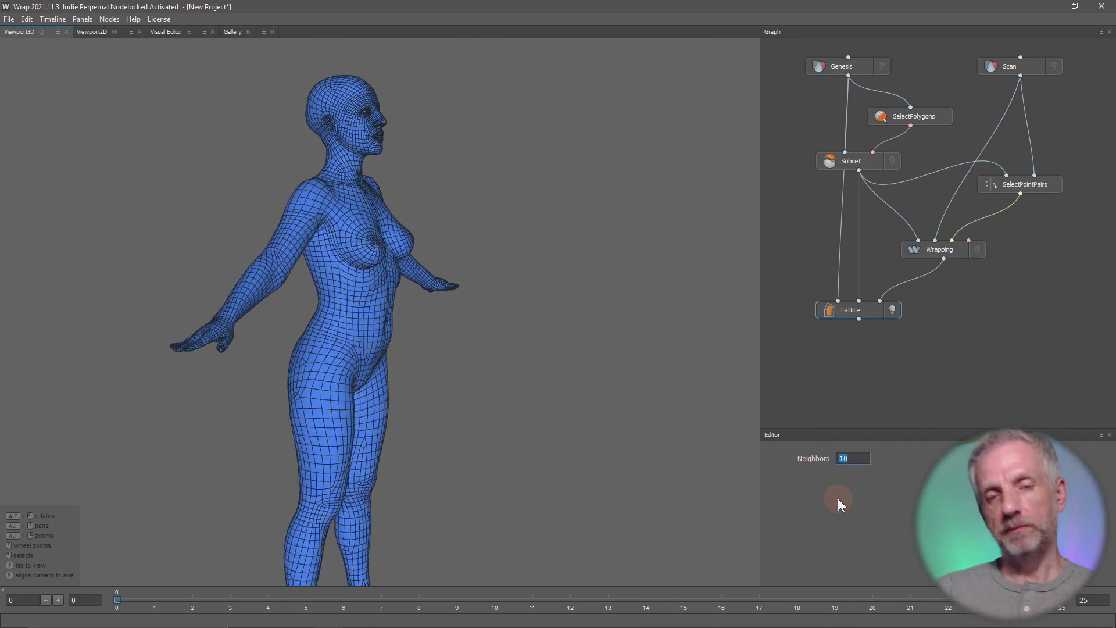
Step: Try Neighbors values of 4 and 20 on the Lattice node, and set it back to 10
{"action": "type", "text": "4"}
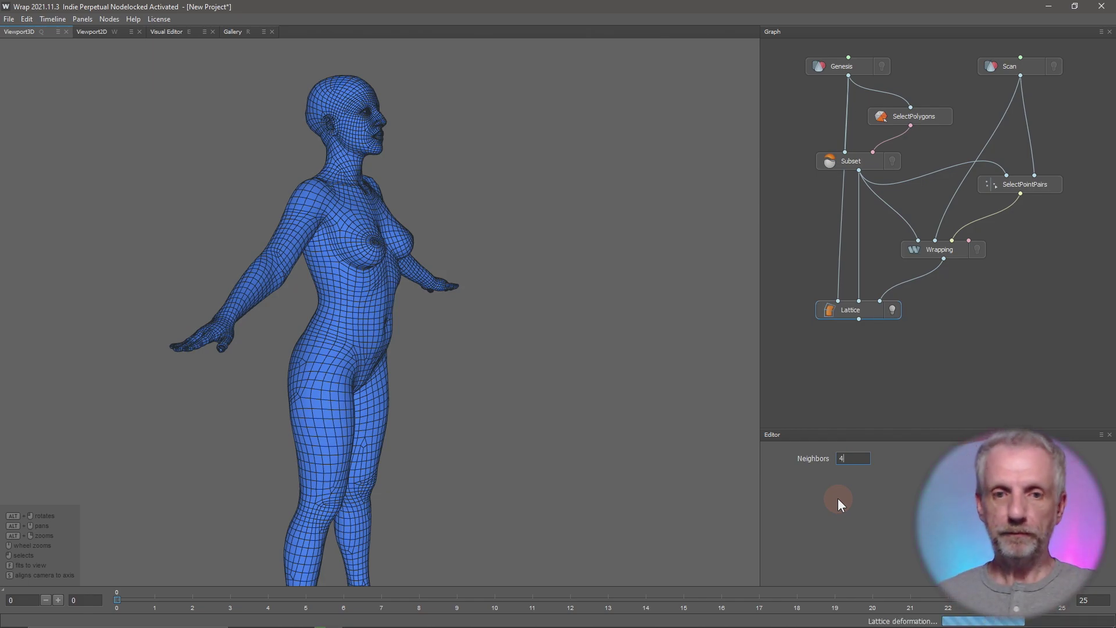
{"action": "double_click", "coordinate": [847, 459]}
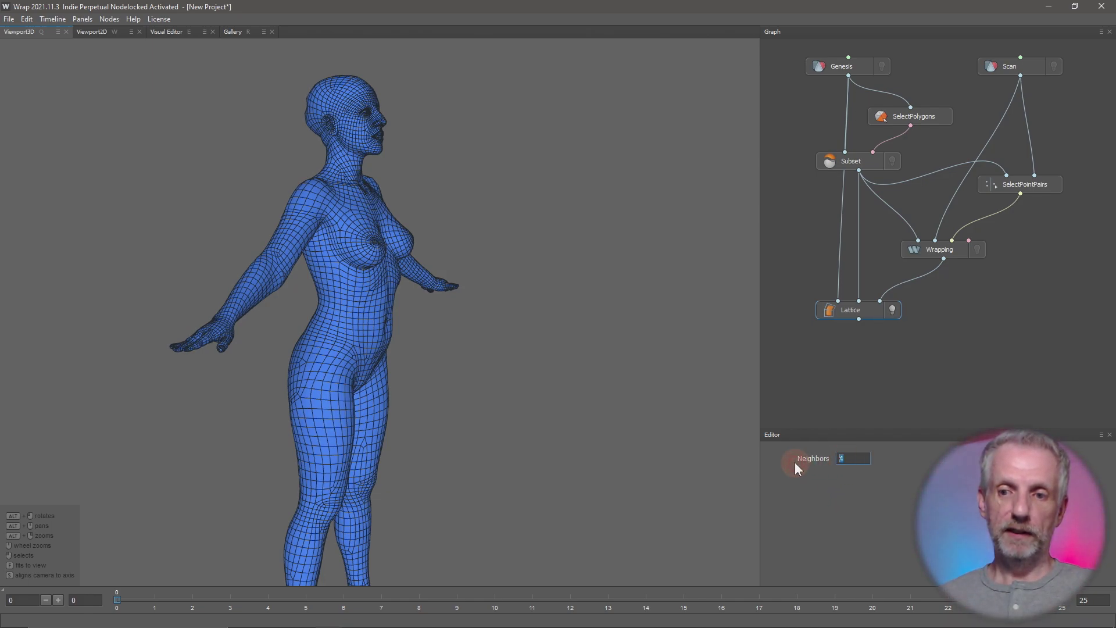
{"action": "type", "text": "20"}
{"action": "key", "text": "Return"}
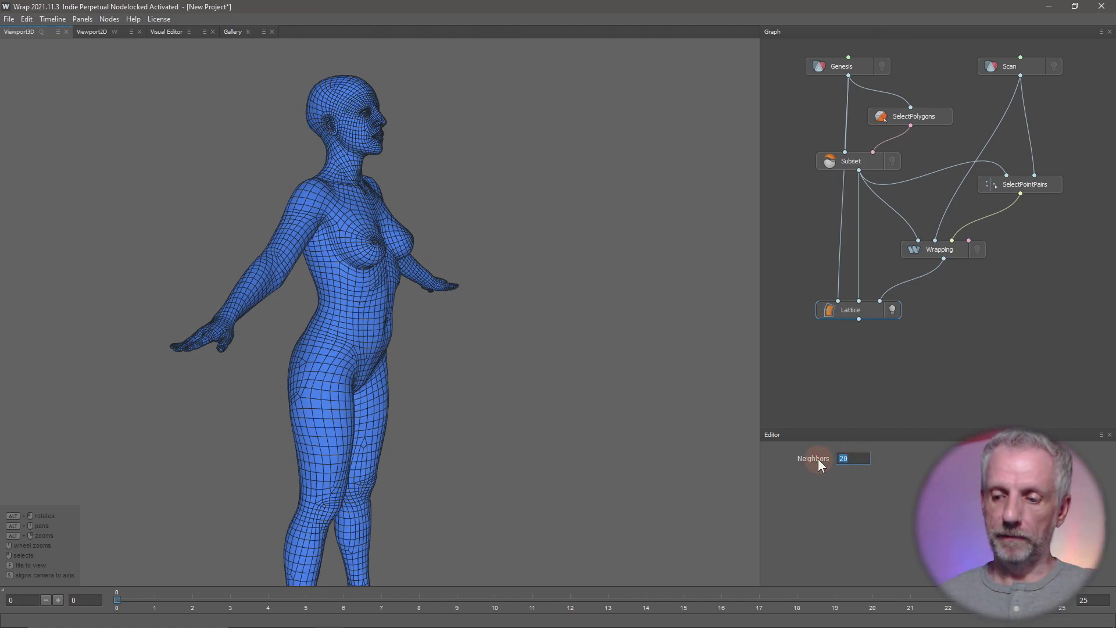
{"action": "type", "text": "10"}
{"action": "key", "text": "Return"}
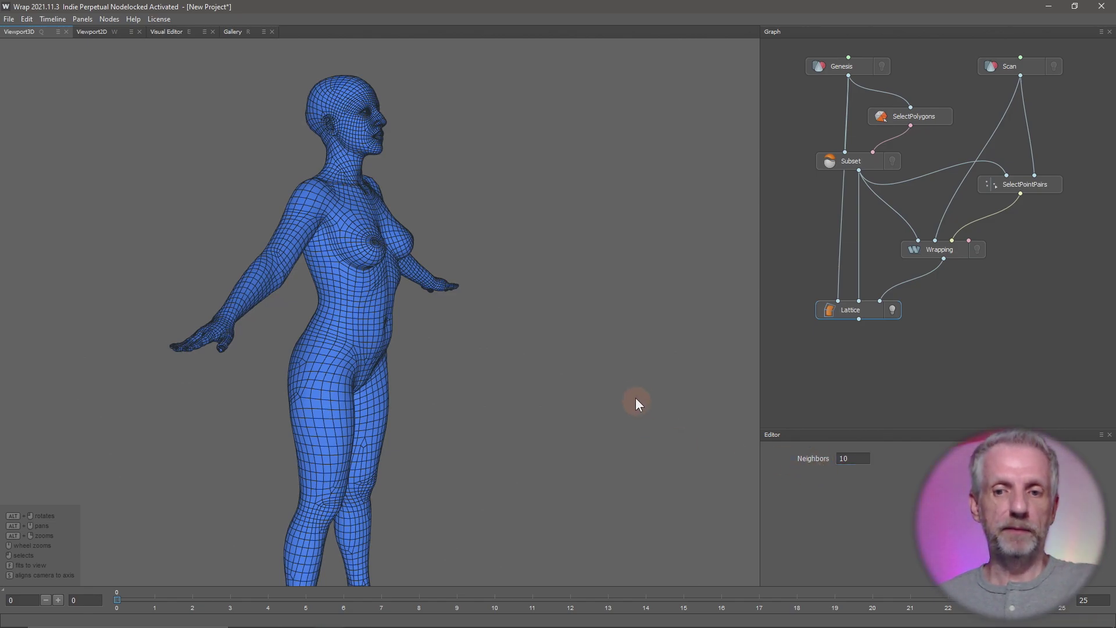
Step: Add a SaveGeom node below the Lattice node and connect it to the Lattice output
{"action": "left_click_drag", "start_coordinate": [564, 401], "coordinate": [767, 338], "text": "alt"}
{"action": "right_click", "coordinate": [895, 350]}
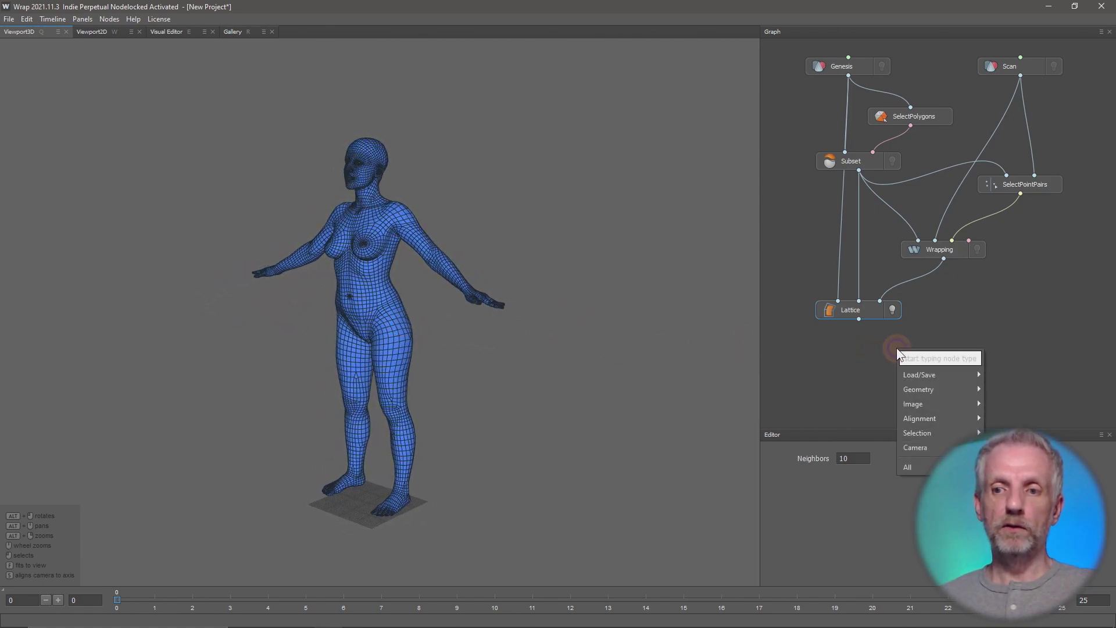
{"action": "mouse_move", "coordinate": [947, 373]}
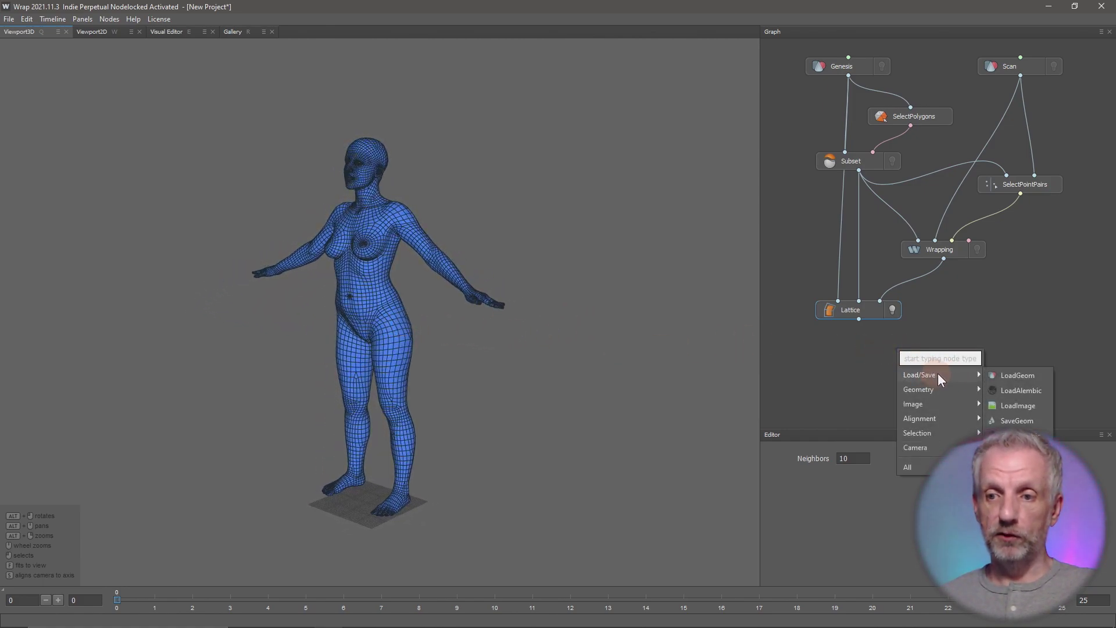
{"action": "left_click", "coordinate": [1034, 421]}
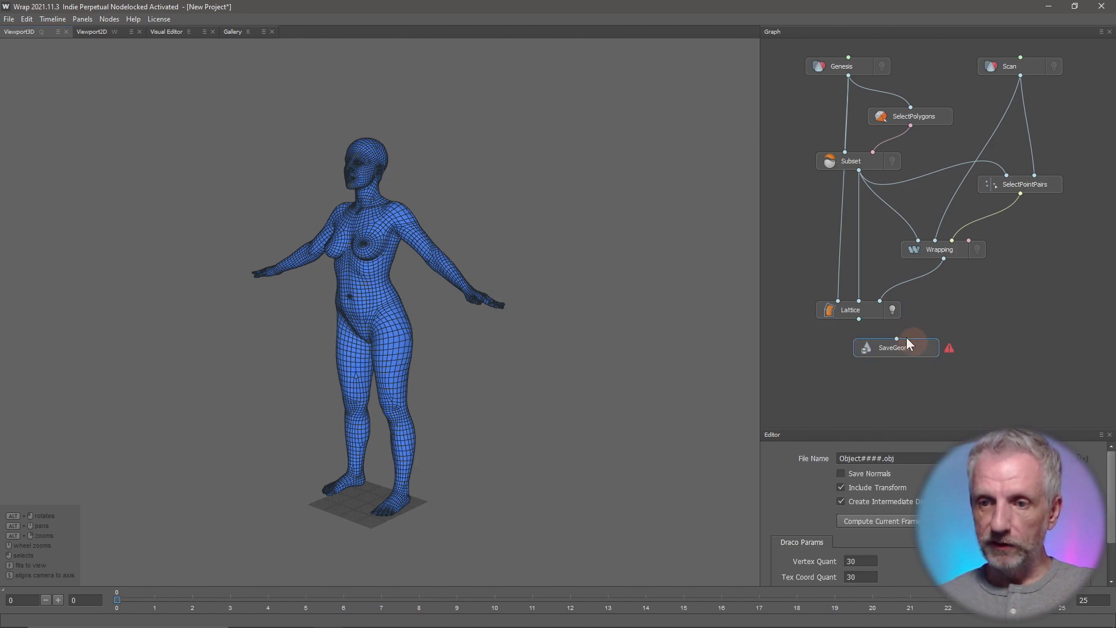
{"action": "left_click_drag", "start_coordinate": [923, 347], "coordinate": [860, 350]}
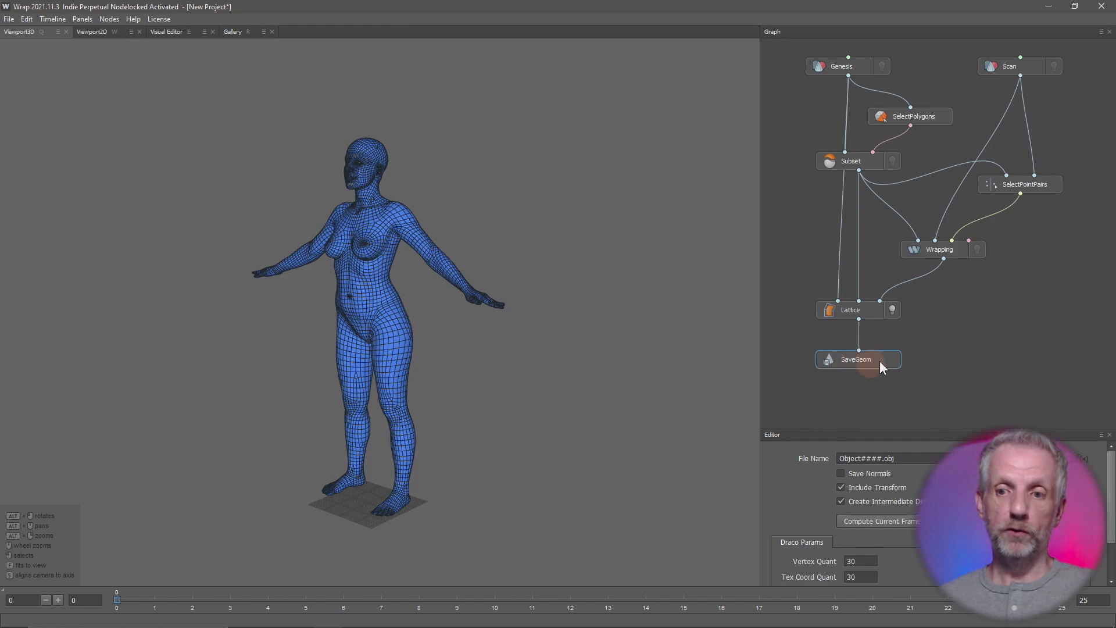